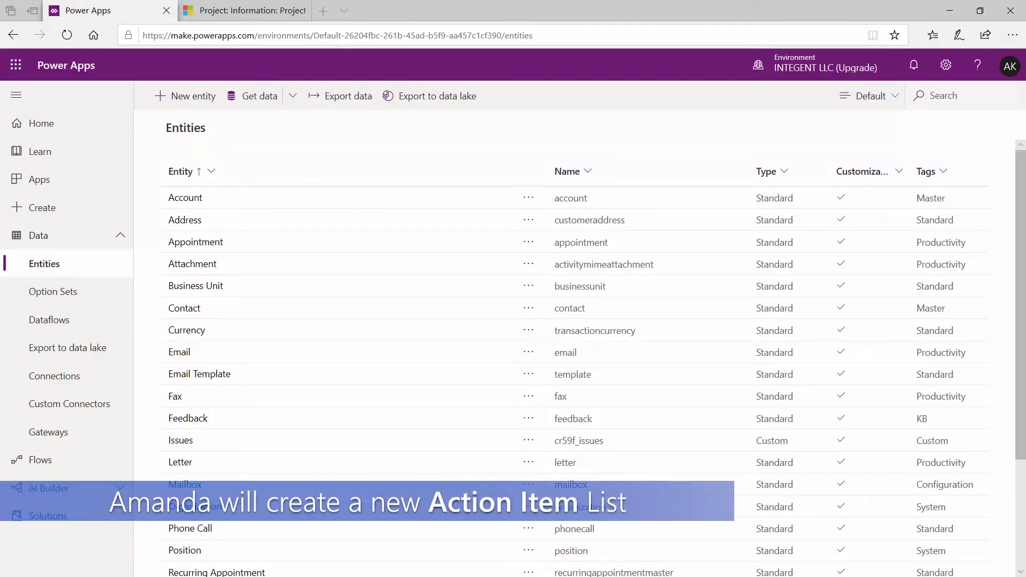
Step: Switch to the Project Management project record and inspect the "Timeline may be affected" entry among its issues
click(229, 12)
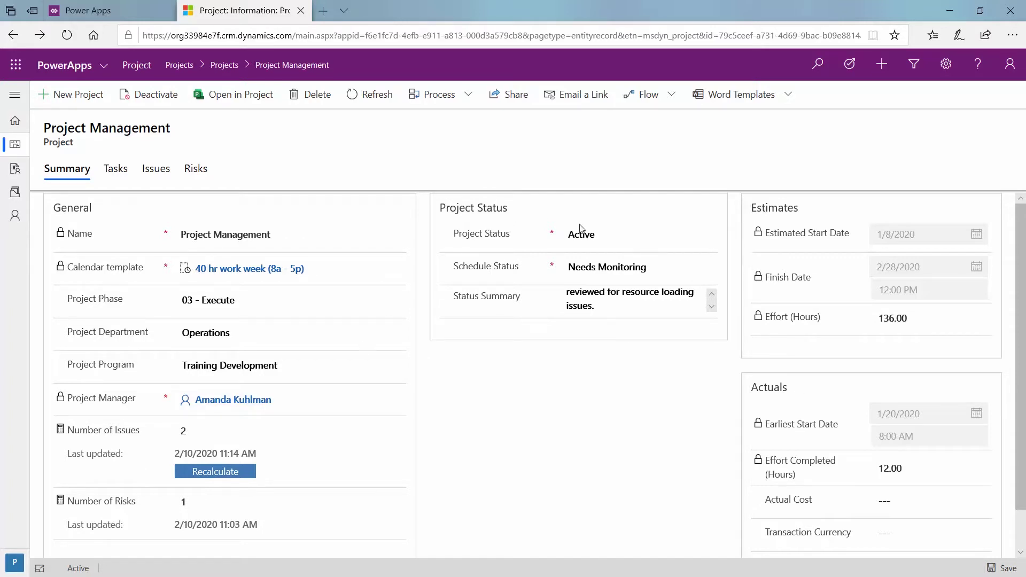
click(152, 177)
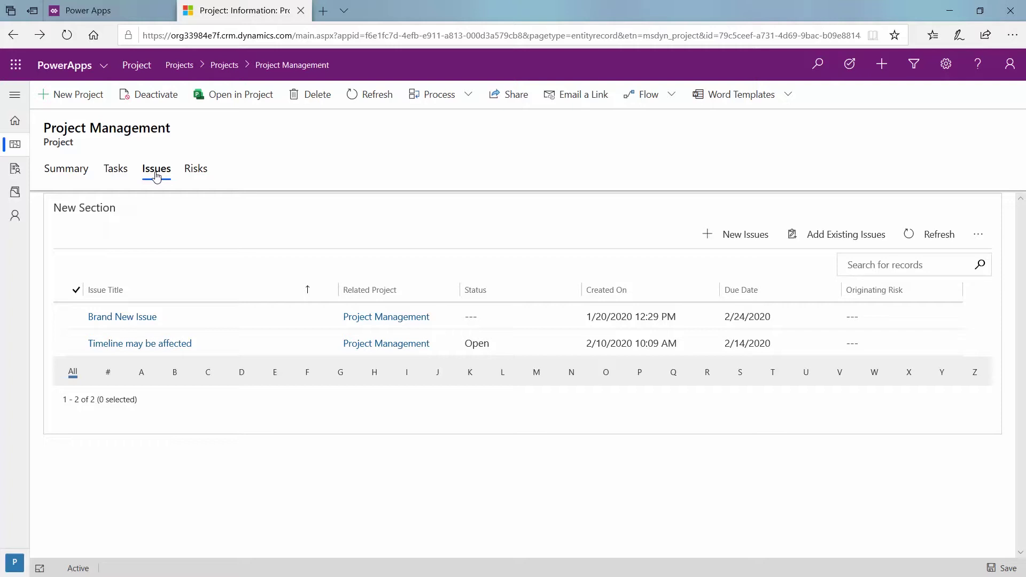
click(159, 347)
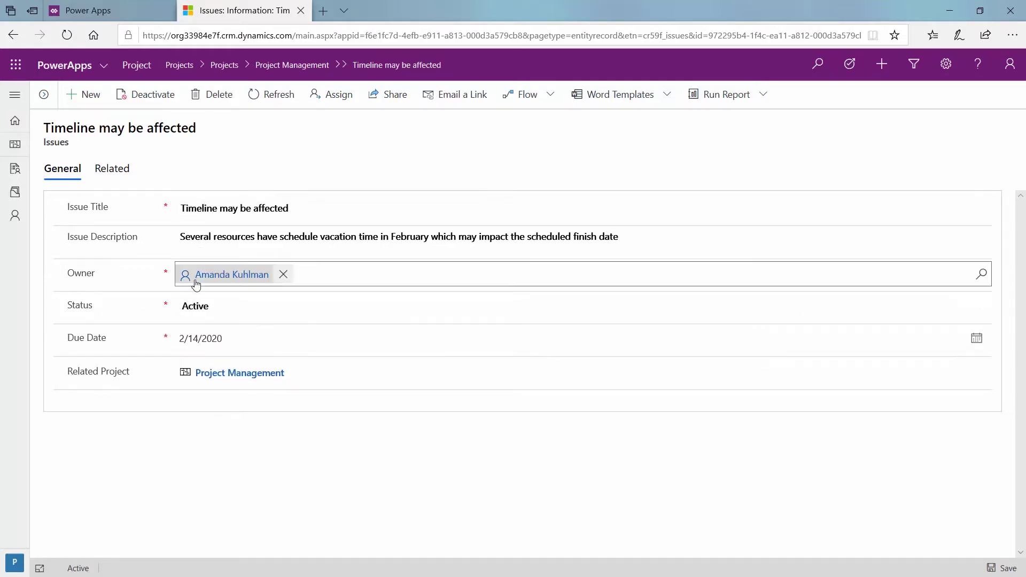
key(alt+Left)
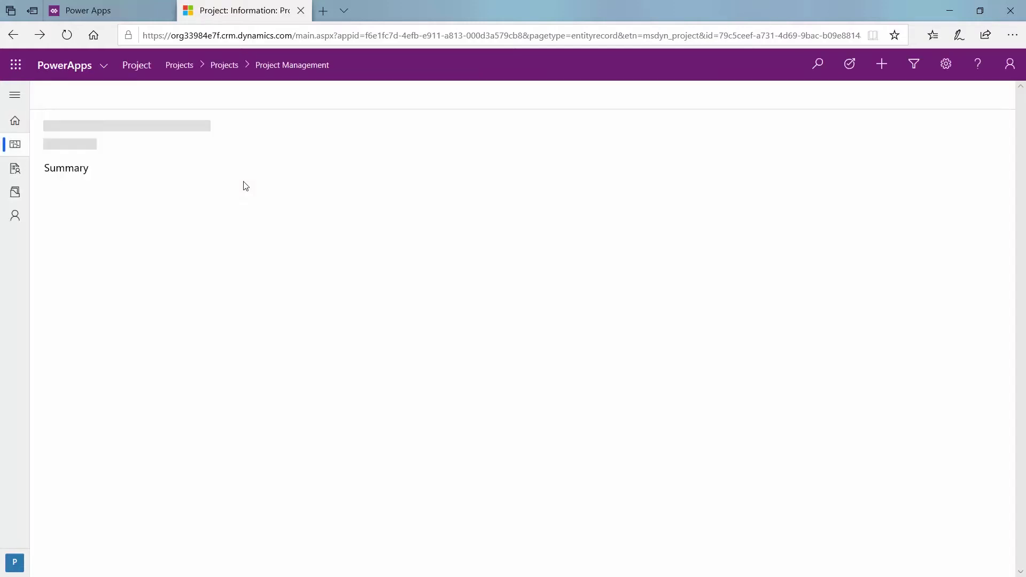
Step: Compare the project's risks with its issues and inspect the "A new risk" record's details and related project
click(199, 177)
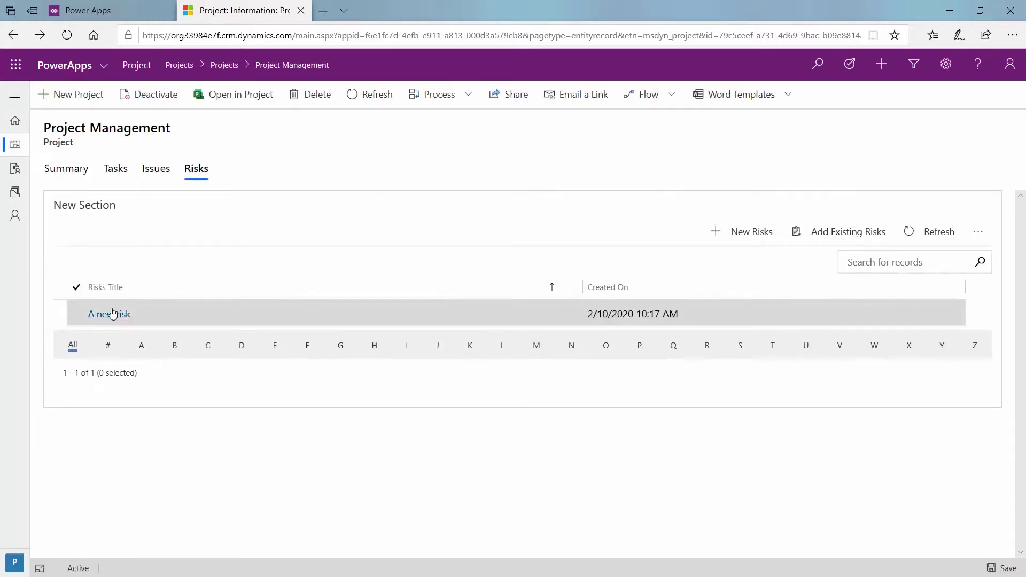
click(154, 169)
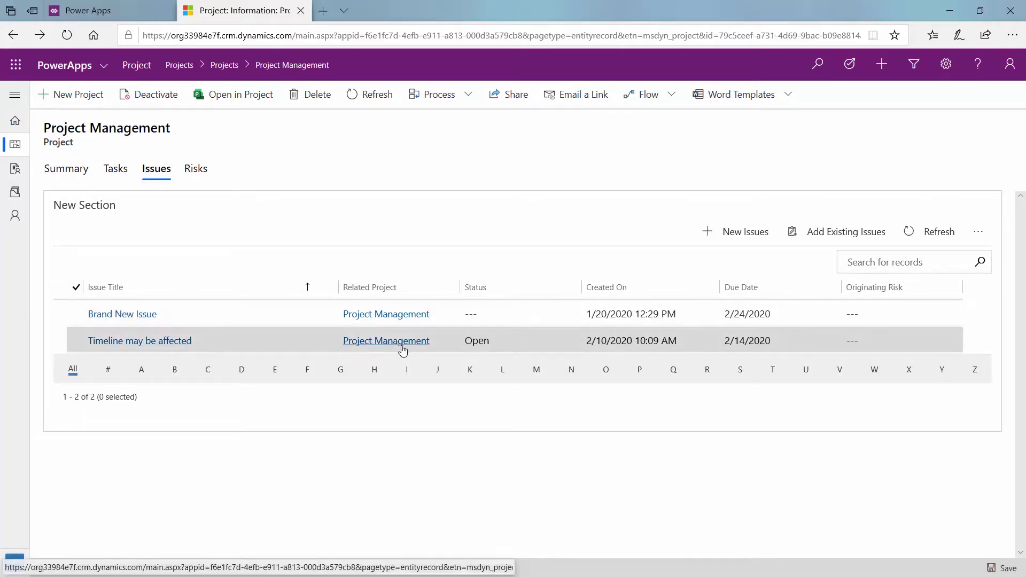
click(198, 171)
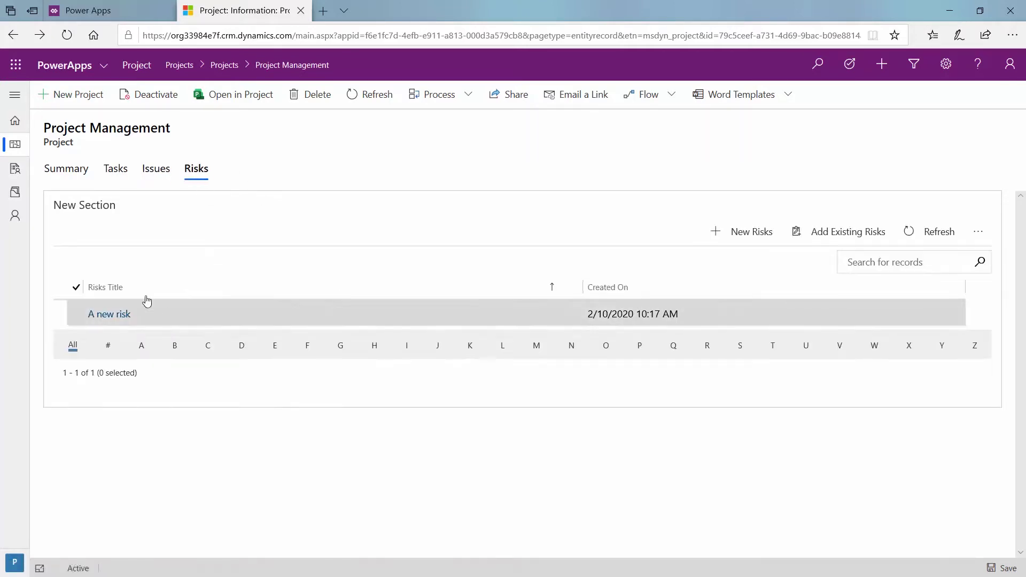
click(120, 320)
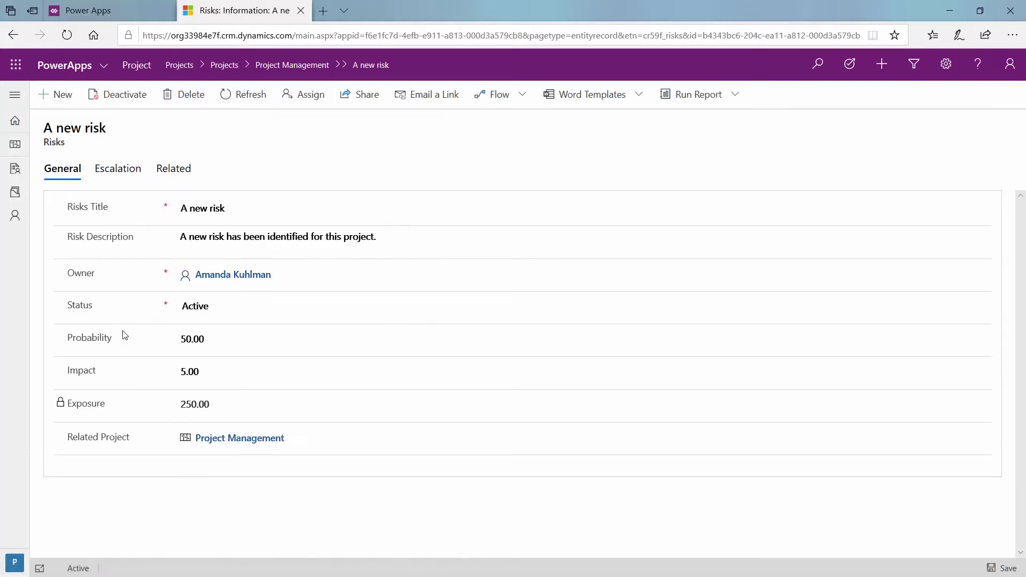
click(220, 439)
Step: Recalculate the Number of Issues rollup in the project's summary
click(79, 172)
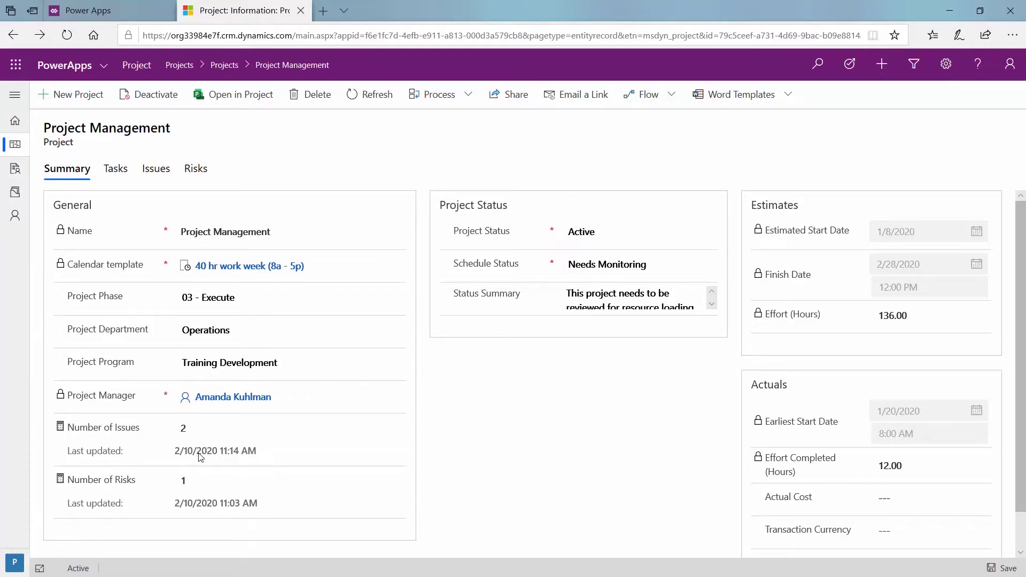
click(61, 431)
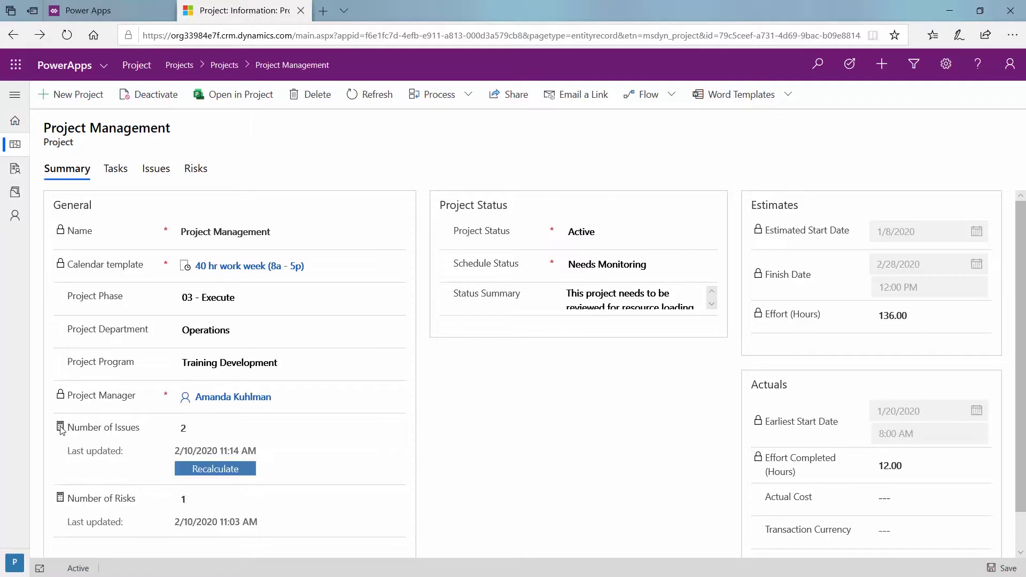
click(224, 474)
Step: Switch to the Power Apps maker portal and create a new entity with the display name "Action Items"
click(110, 17)
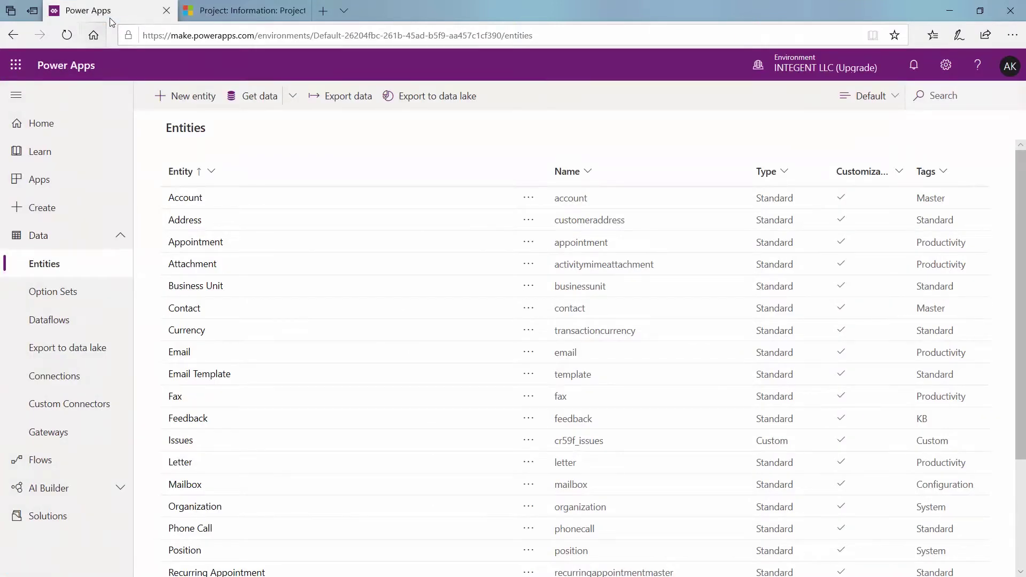
click(18, 65)
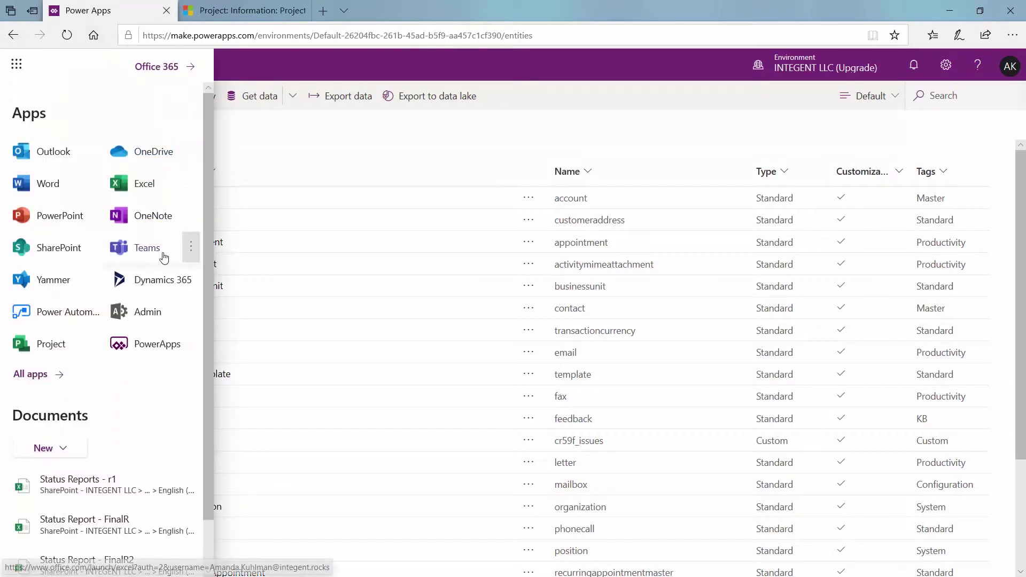
click(349, 143)
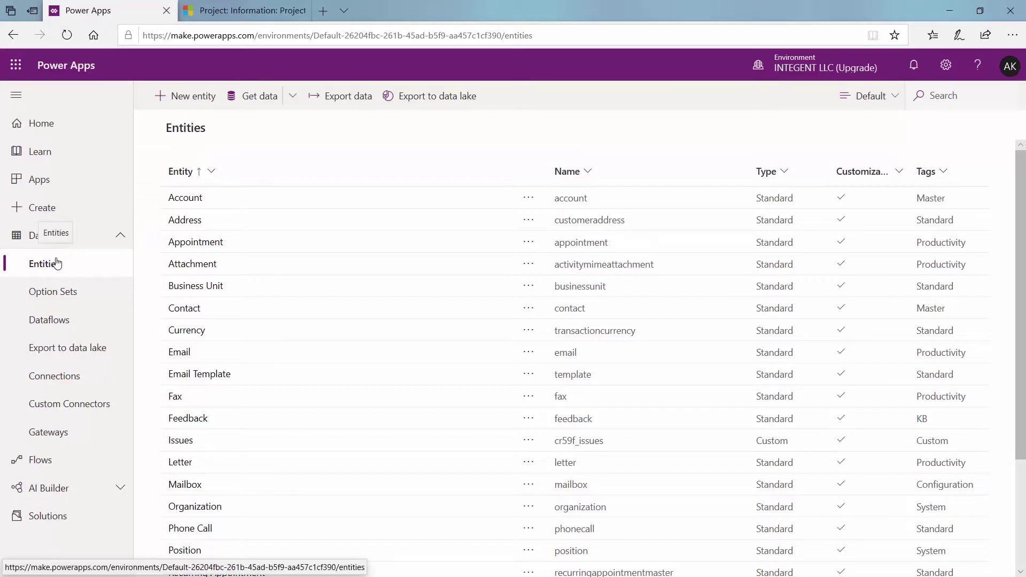
click(195, 101)
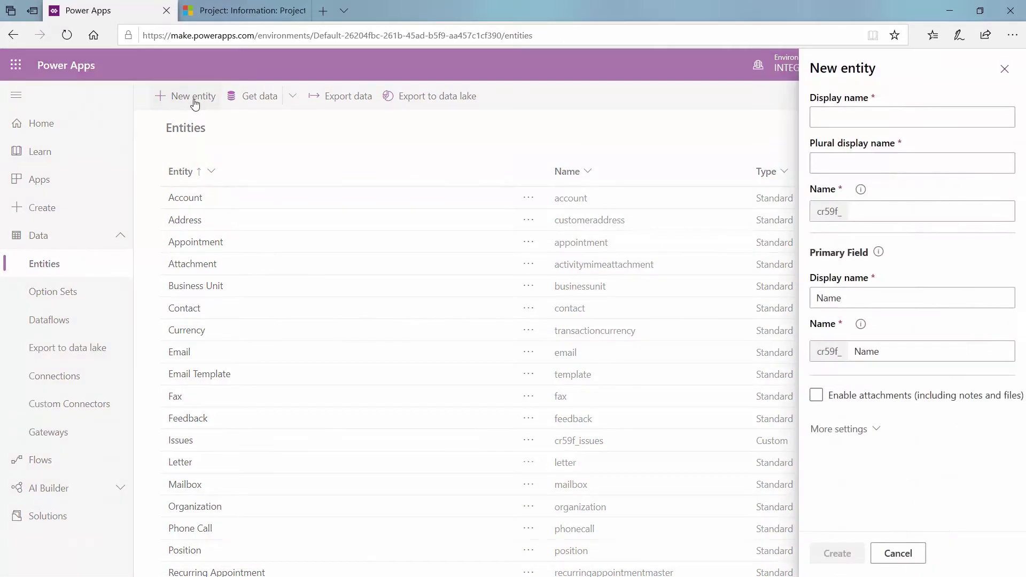
click(829, 124)
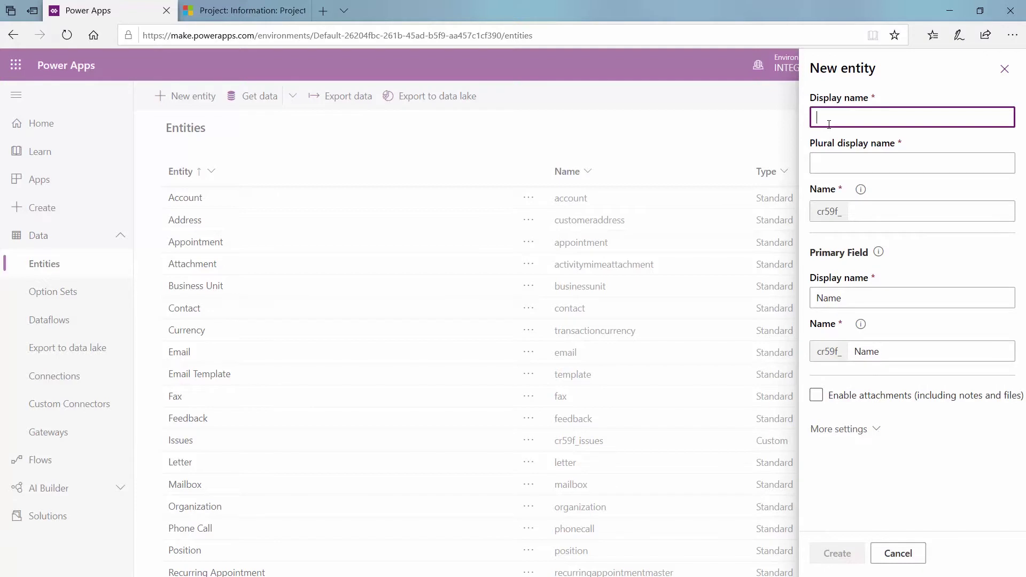
text(Action Items)
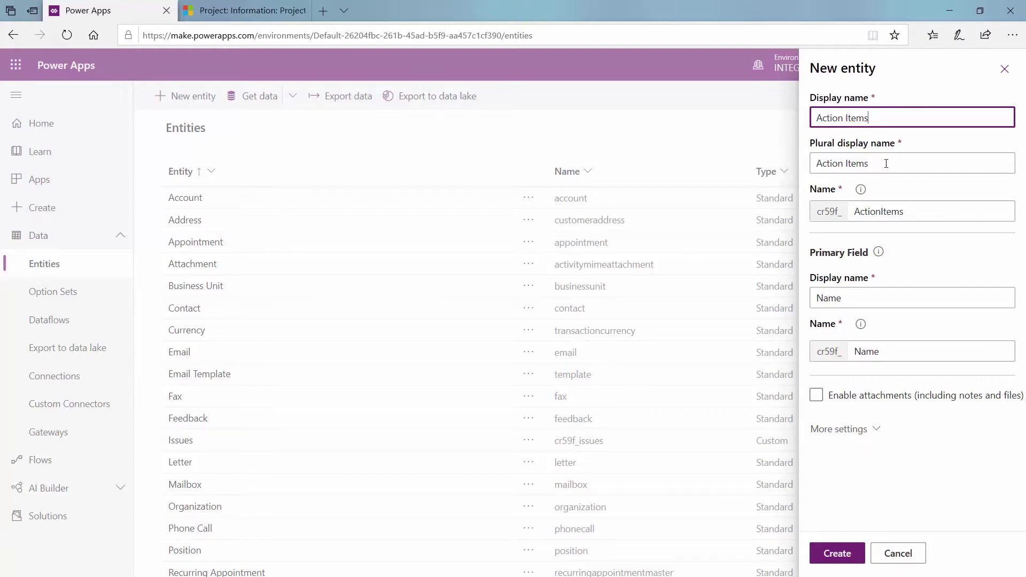
click(873, 409)
click(855, 551)
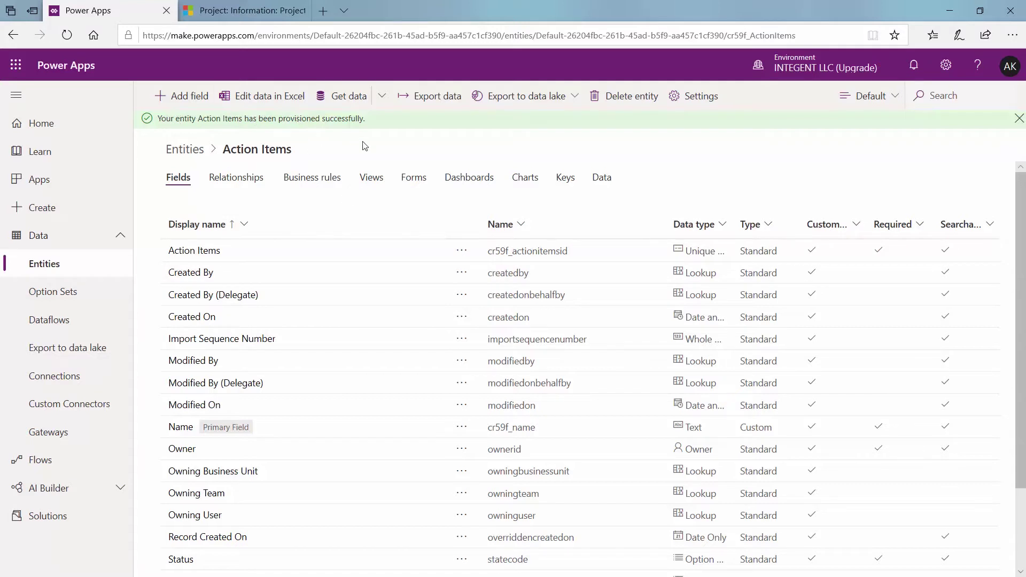
Step: Start a new field on the Action Items entity with the display name "Assigned To" and data type Lookup
scroll(267, 374, down, 3)
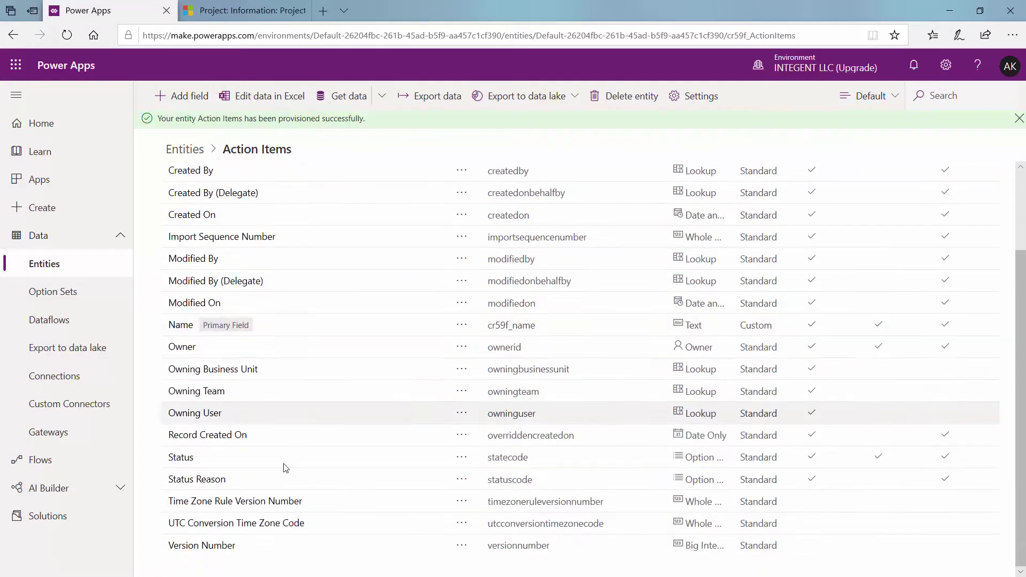
scroll(305, 454, up, 3)
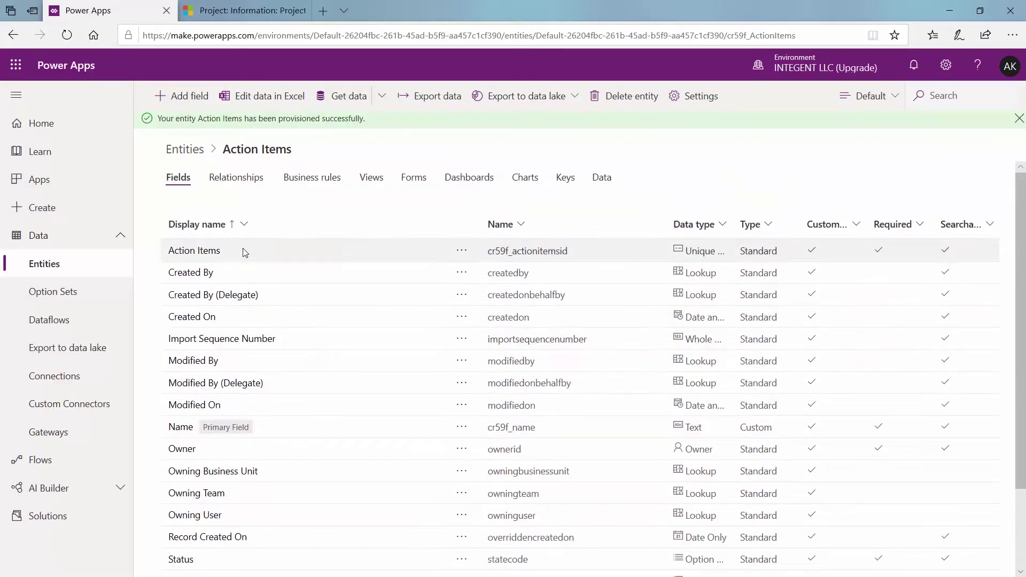
click(192, 103)
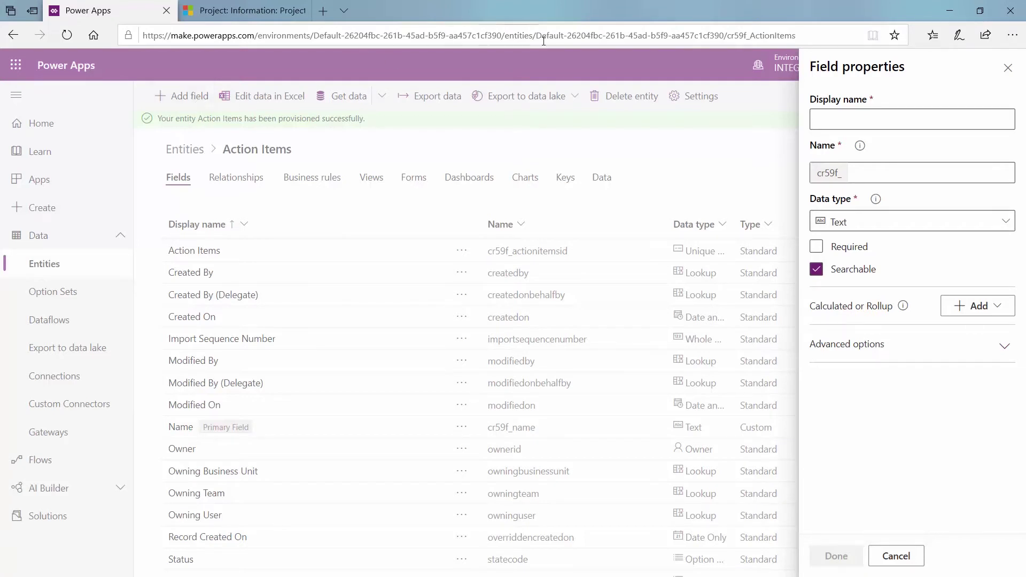
click(825, 122)
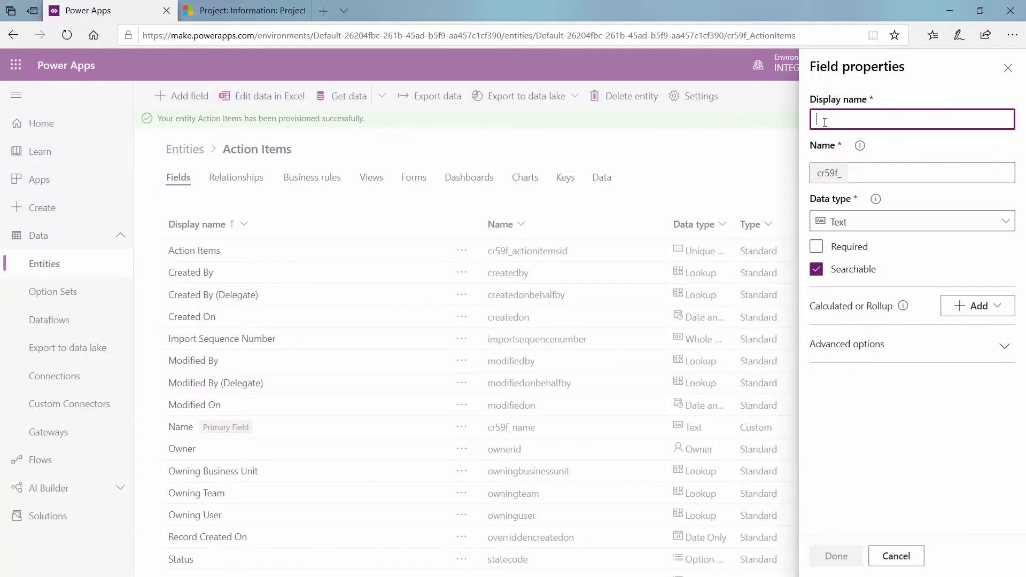
text(Assigned To)
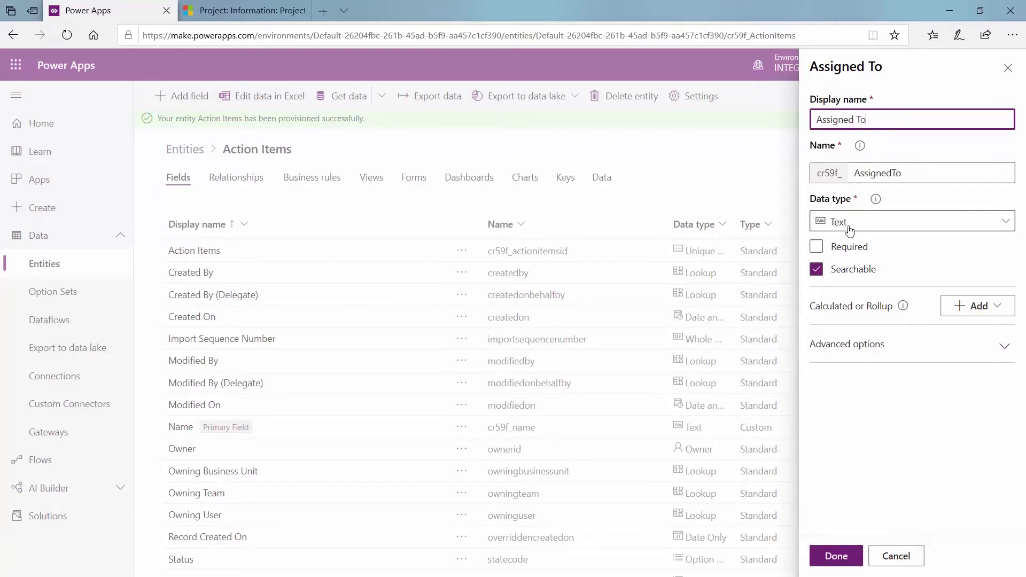
click(830, 221)
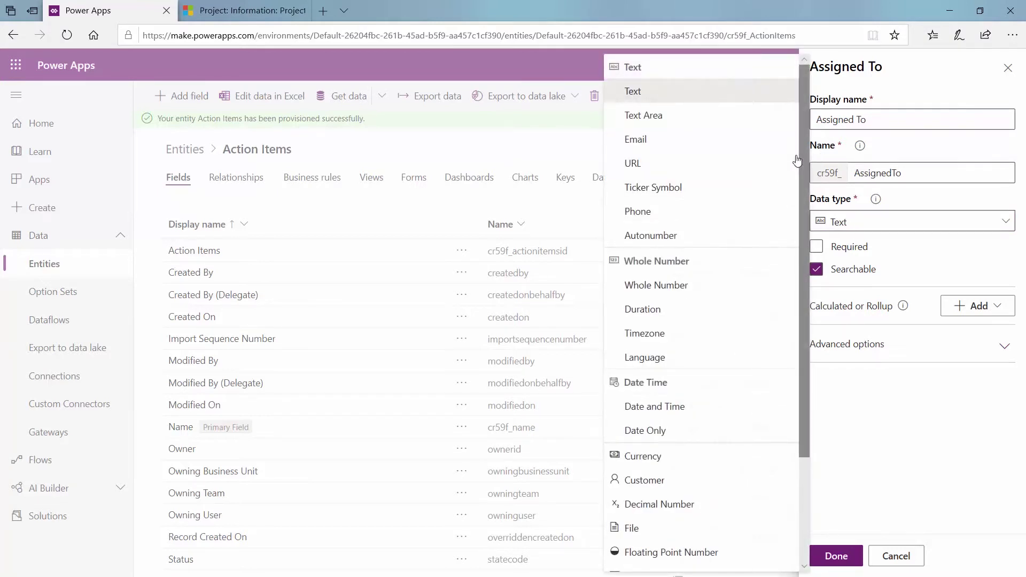
drag(803, 155, 797, 312)
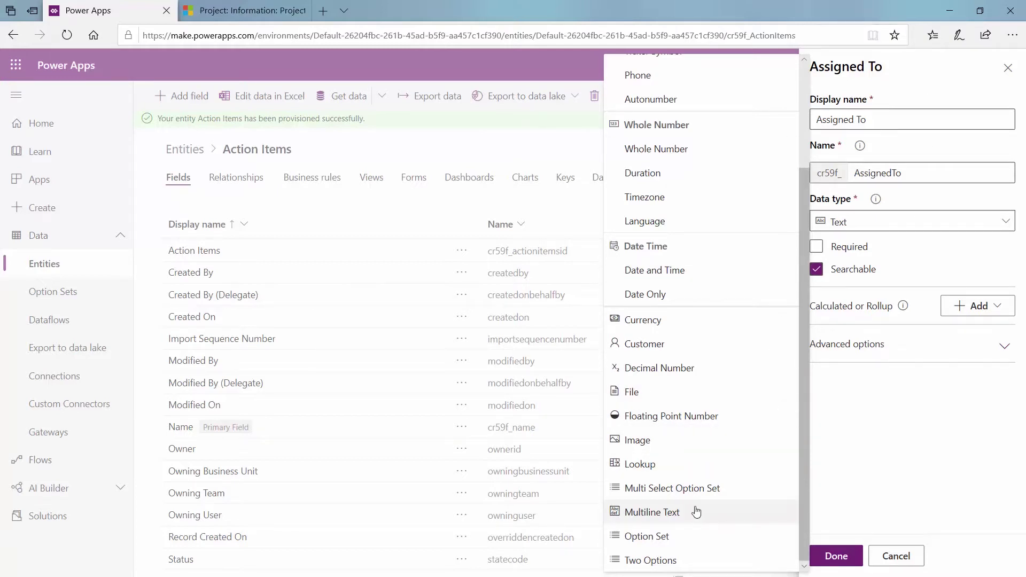
click(654, 469)
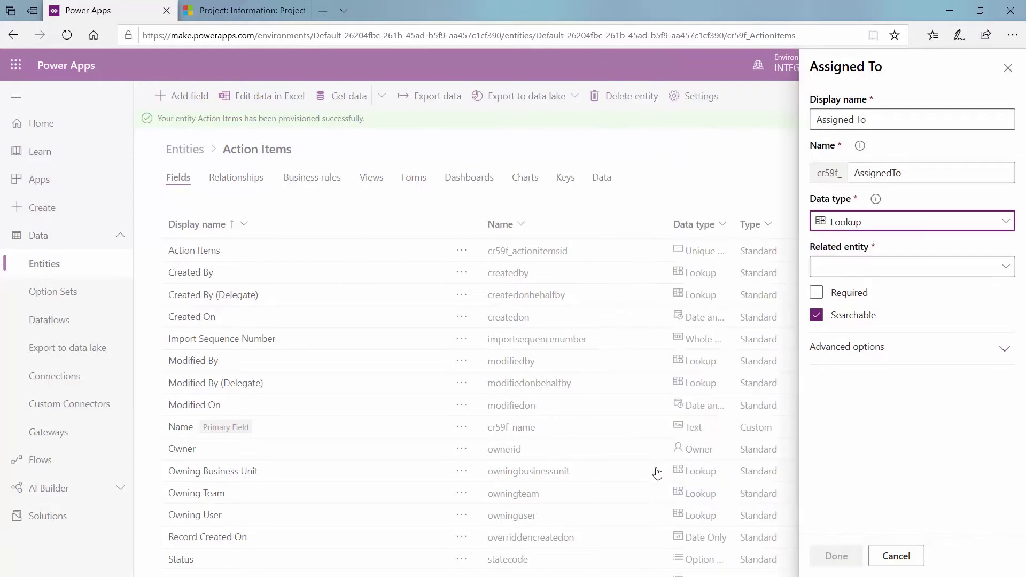
Step: Relate the Assigned To field to the User entity, make it required, and save the entity
click(1002, 266)
drag(804, 107, 802, 553)
click(655, 515)
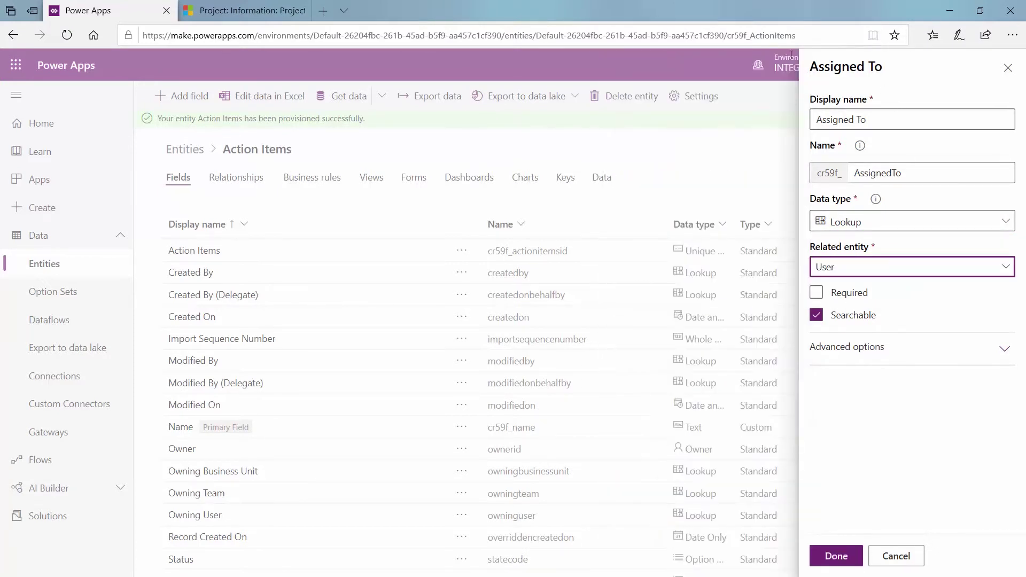
click(816, 293)
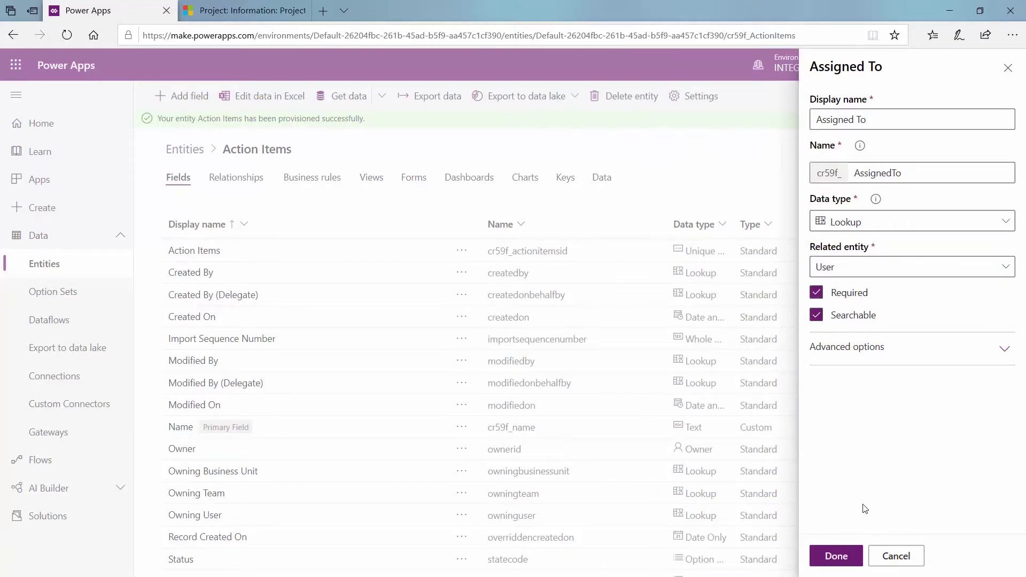
click(837, 556)
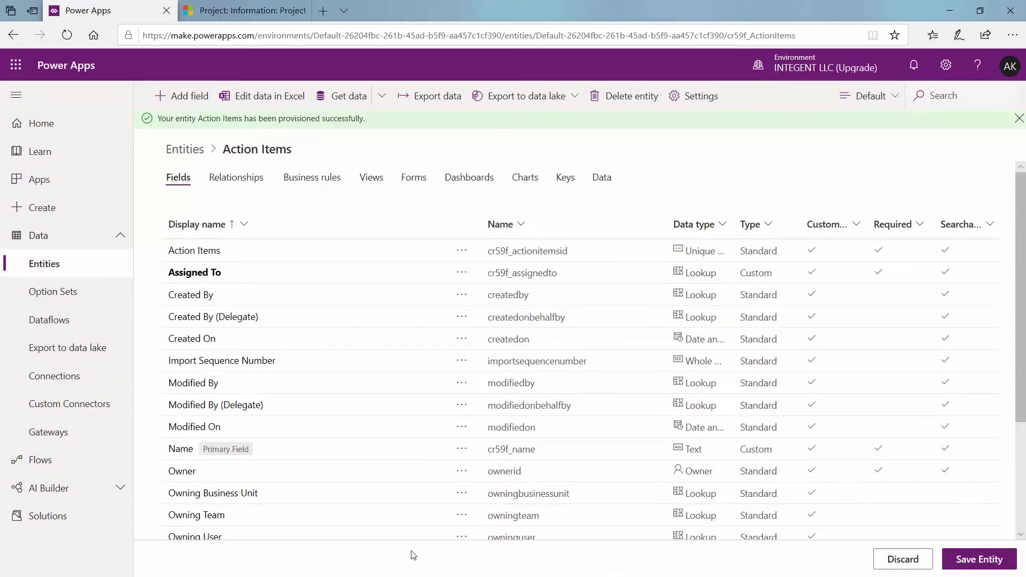
click(992, 560)
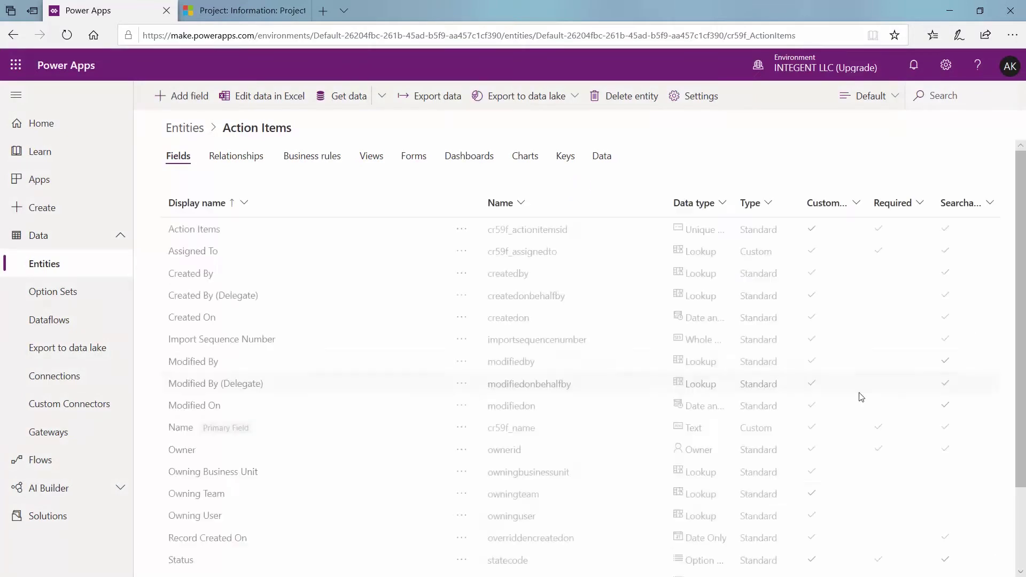
Step: Add a field with the display name "Description" and data type Text Area to Action Items, and save the entity
click(186, 97)
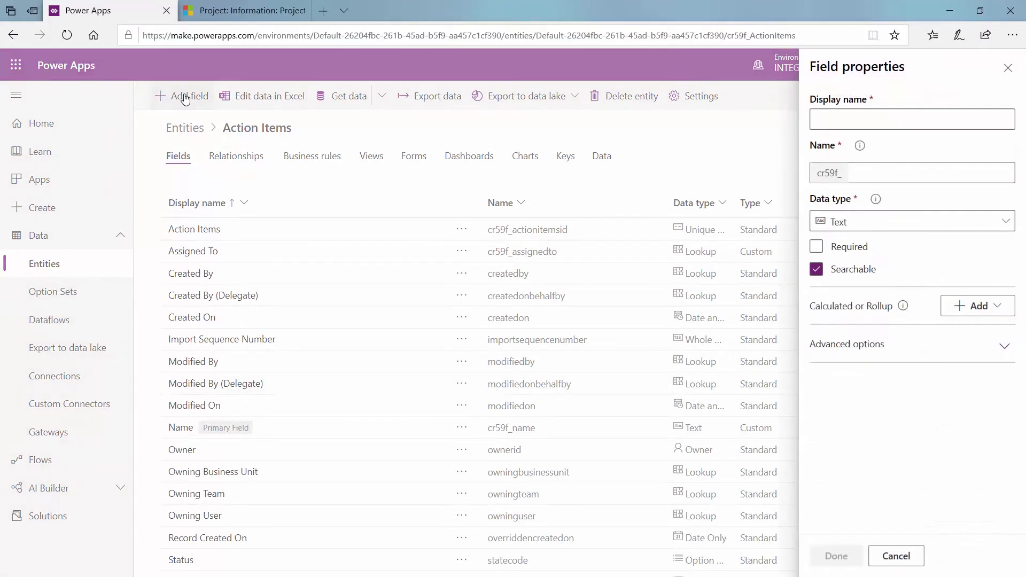
click(938, 114)
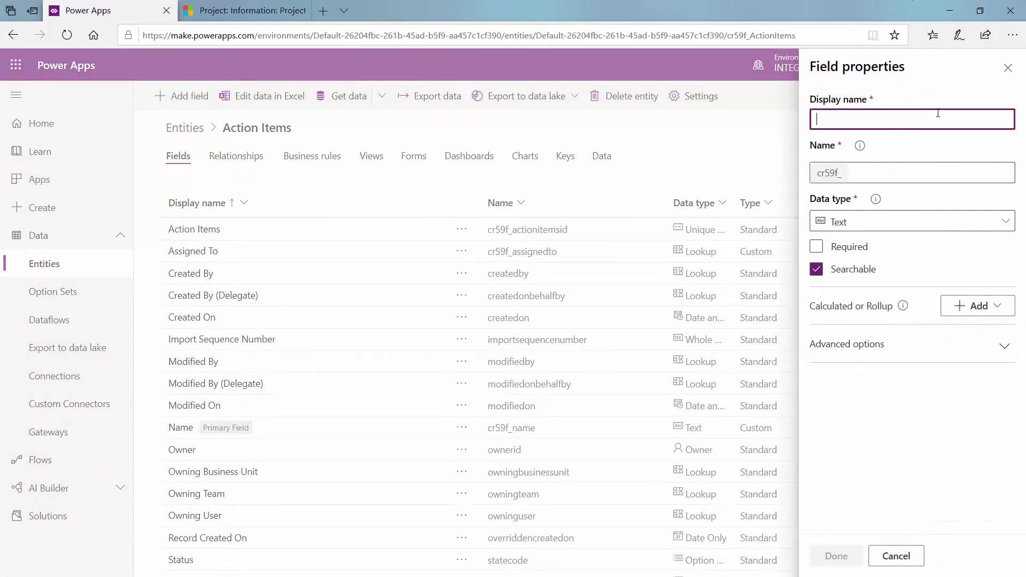
text(Description)
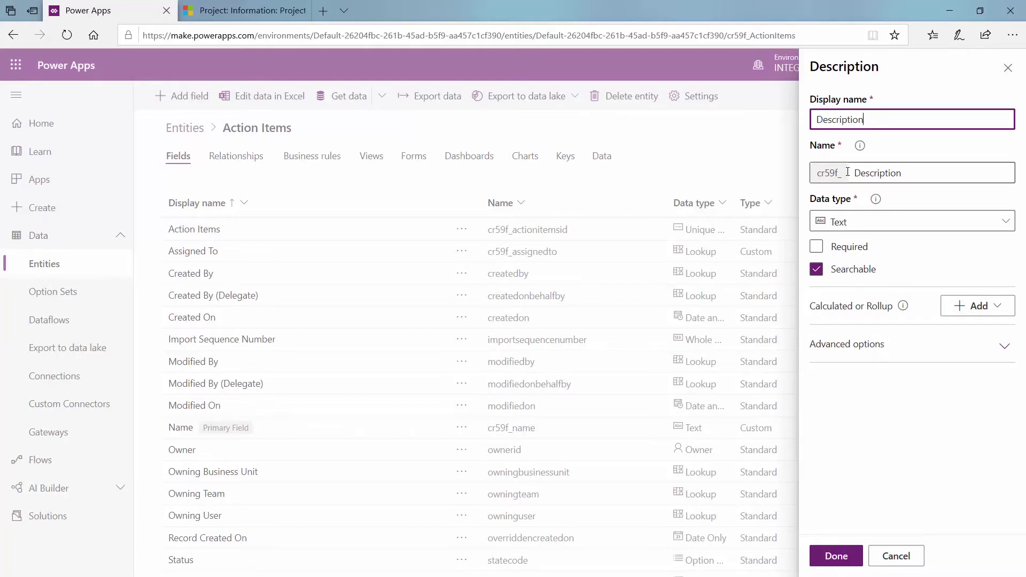
click(889, 223)
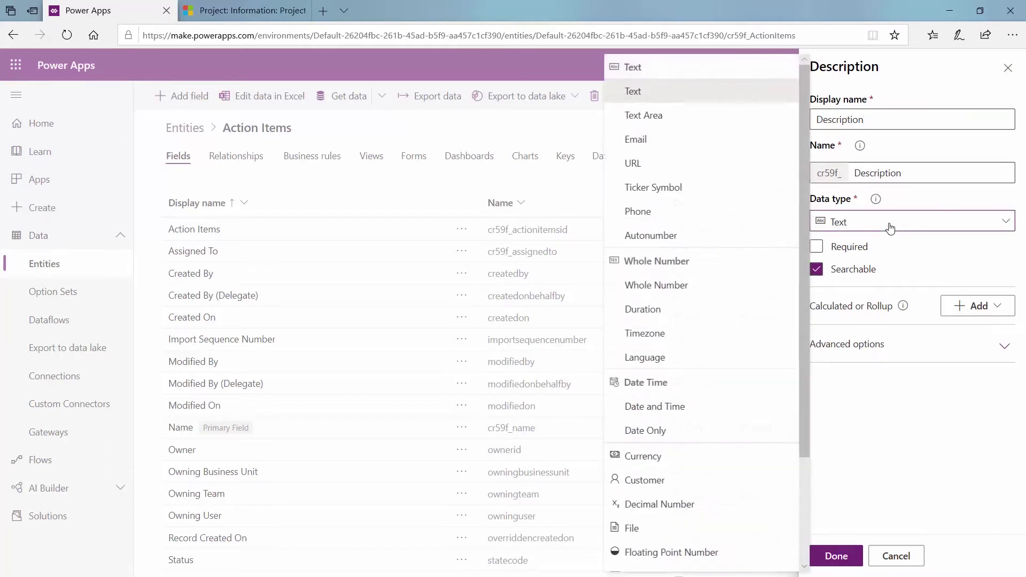
click(694, 122)
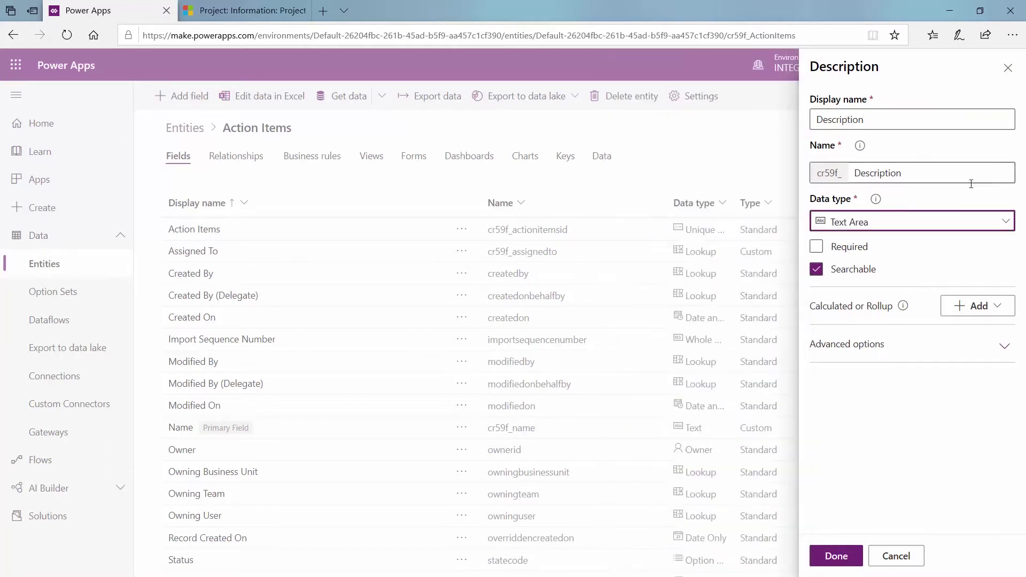
click(895, 223)
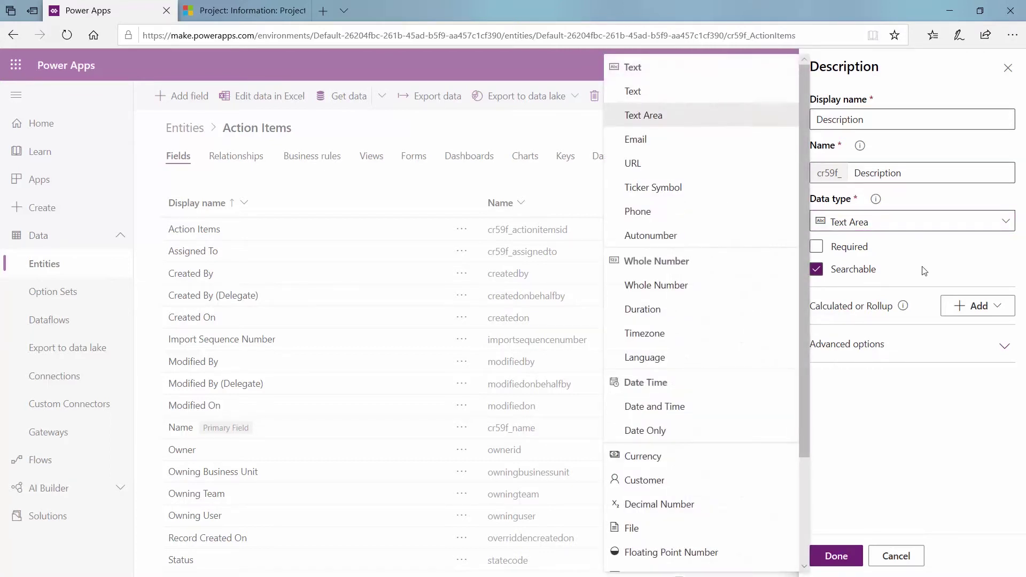
click(927, 250)
click(835, 555)
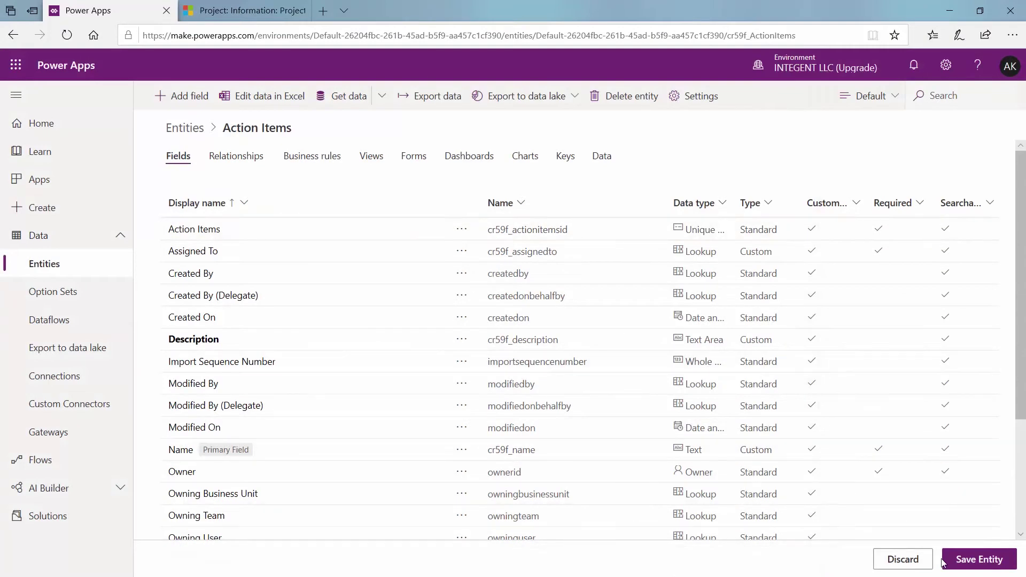
click(955, 567)
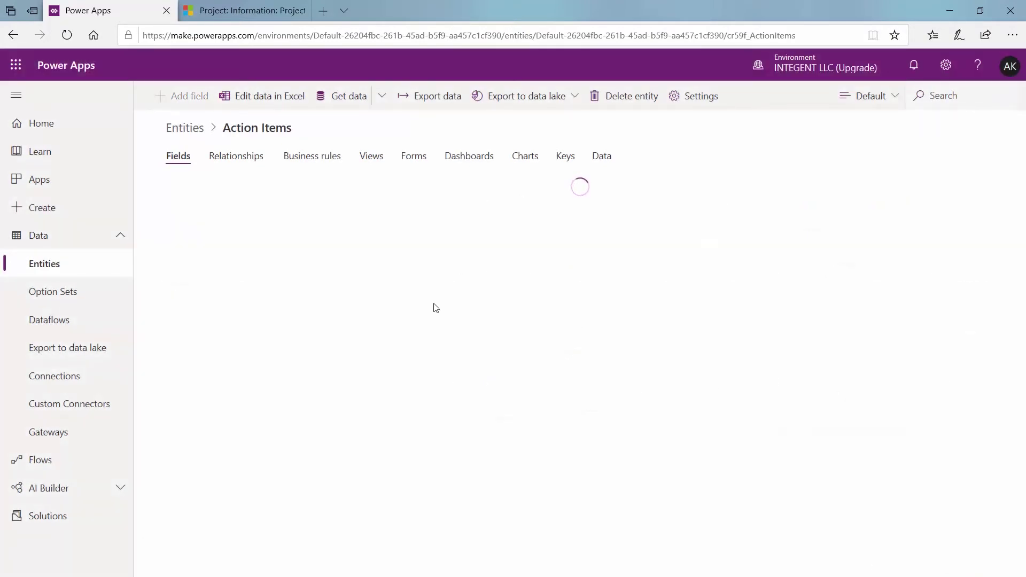
Step: Add a field with the display name "Due Date" and data type Date Only to the Action Items entity
click(182, 96)
click(832, 115)
text(Due Date)
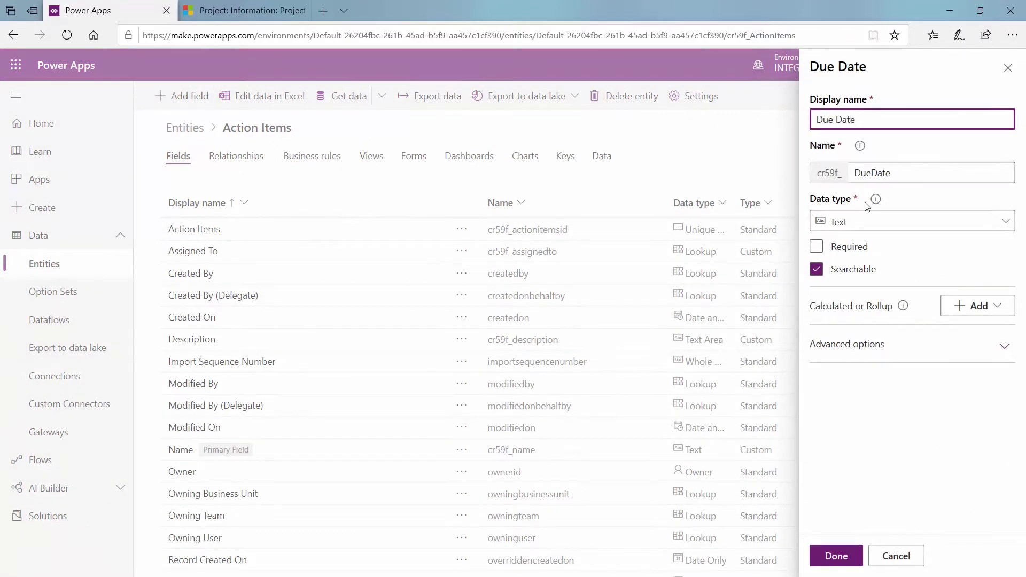
click(867, 221)
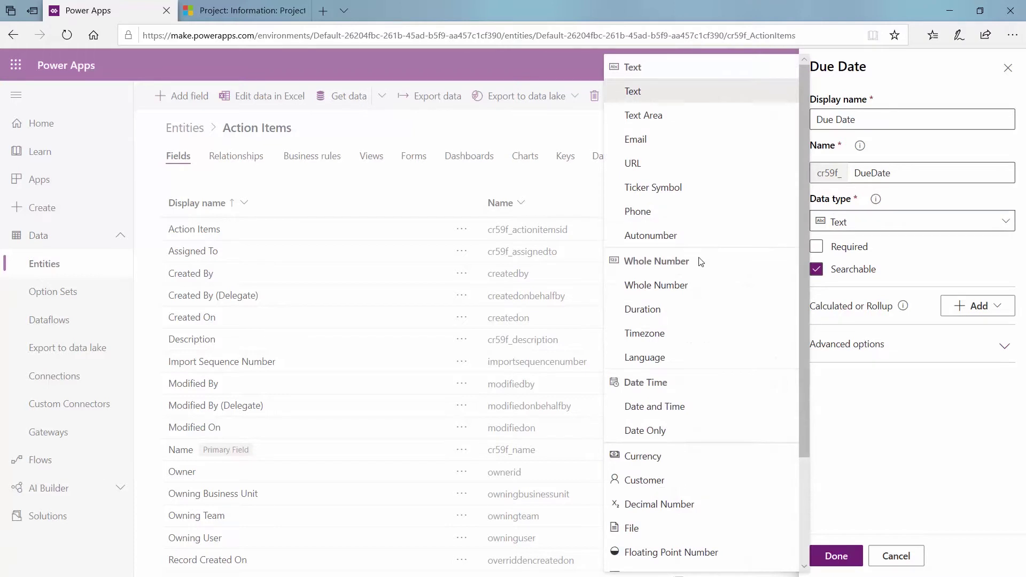
scroll(687, 316, down, 3)
click(656, 297)
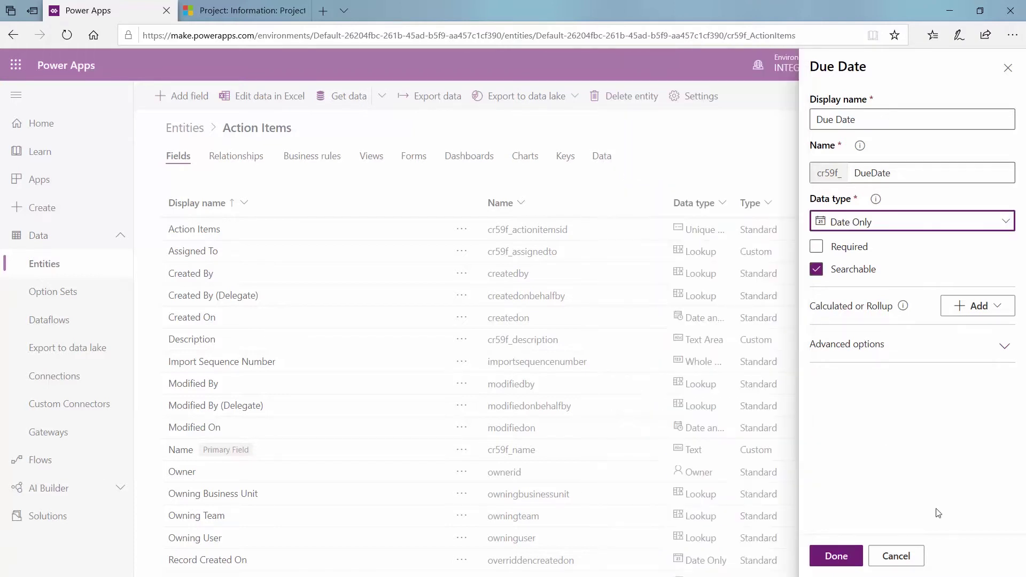
click(836, 558)
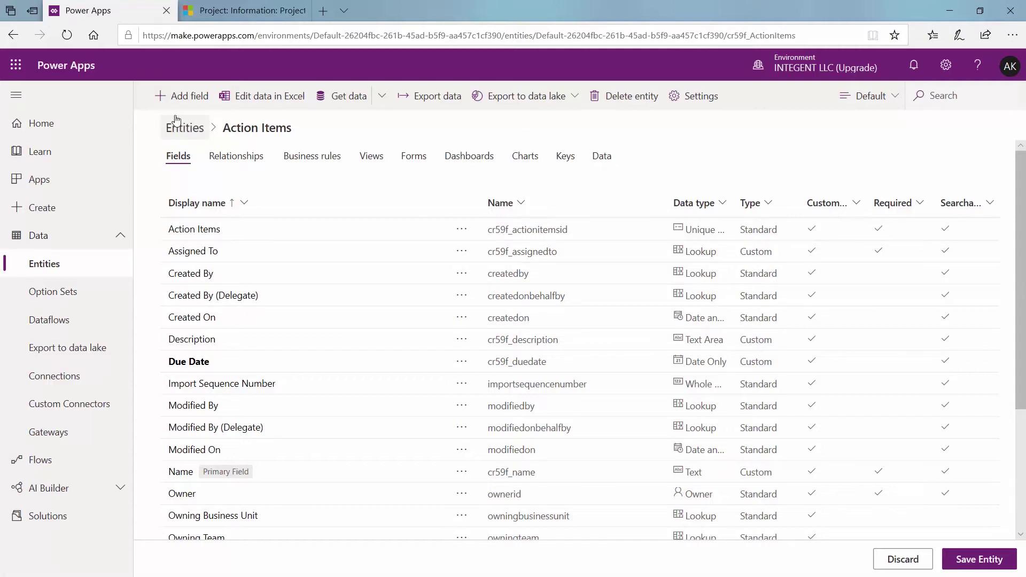
Step: Start a new field on the Action Items entity with the display name "Related Project" and data type Lookup
click(190, 101)
click(823, 122)
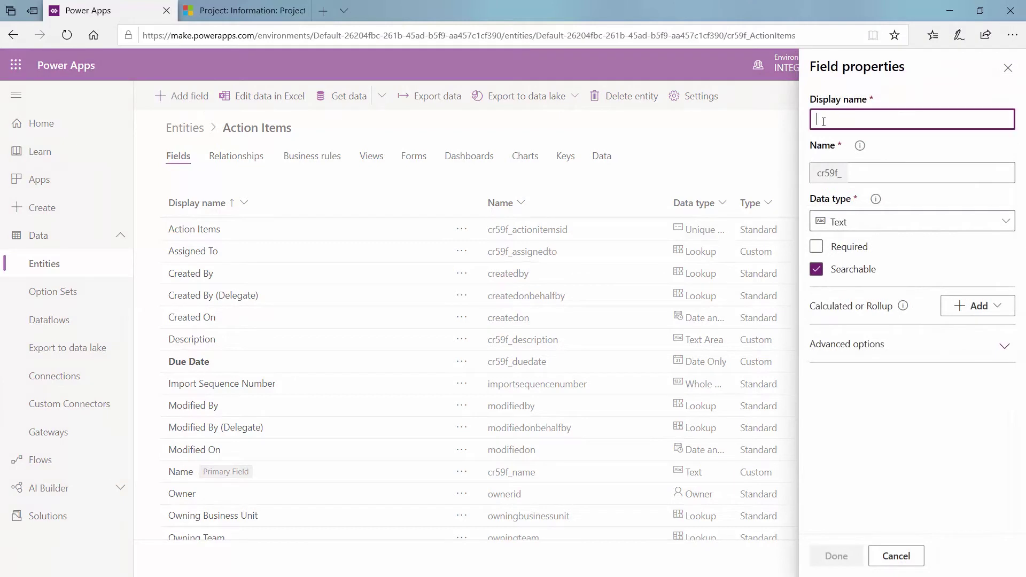
text(Related Project)
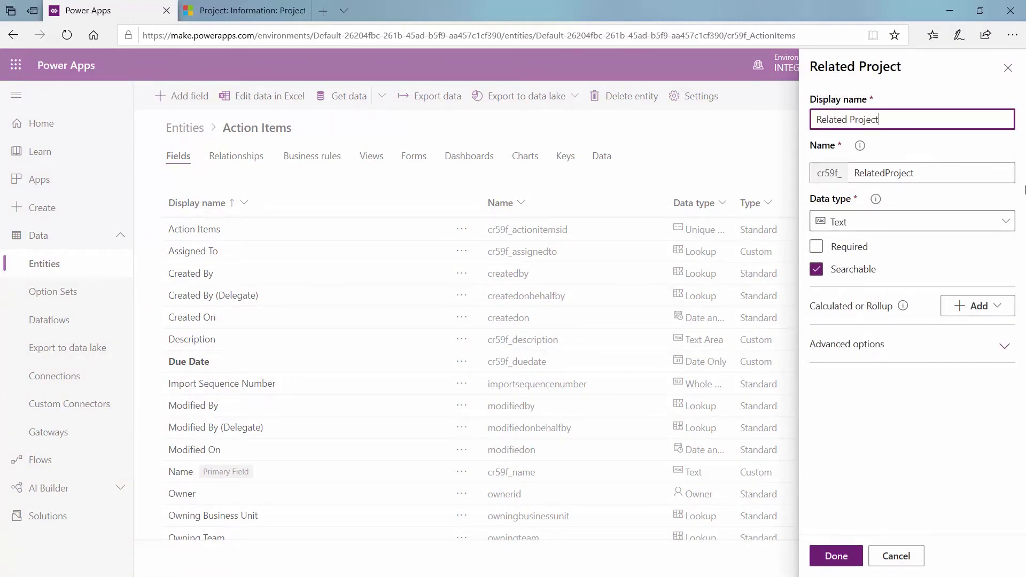
click(864, 223)
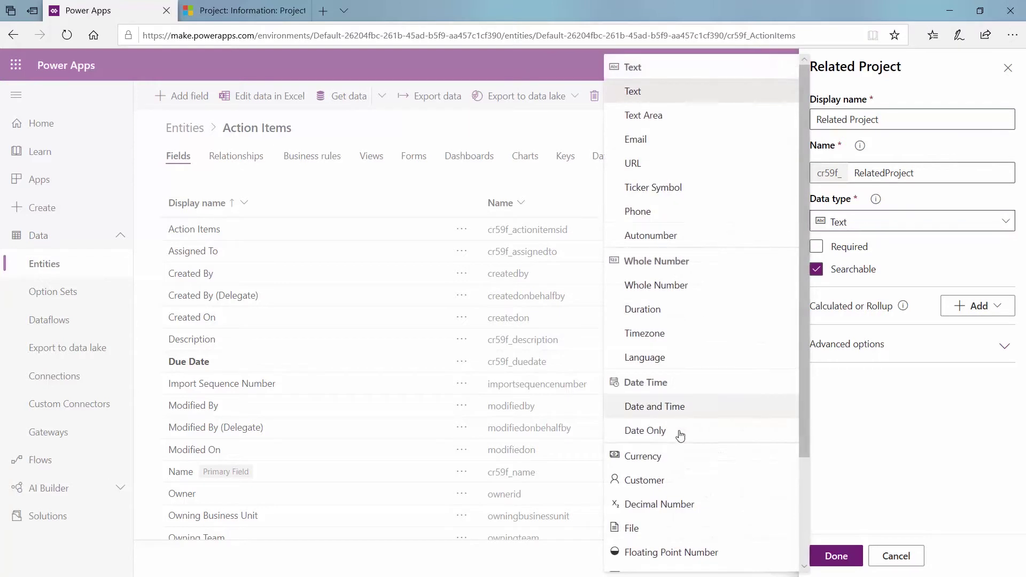
scroll(674, 505, down, 3)
click(667, 465)
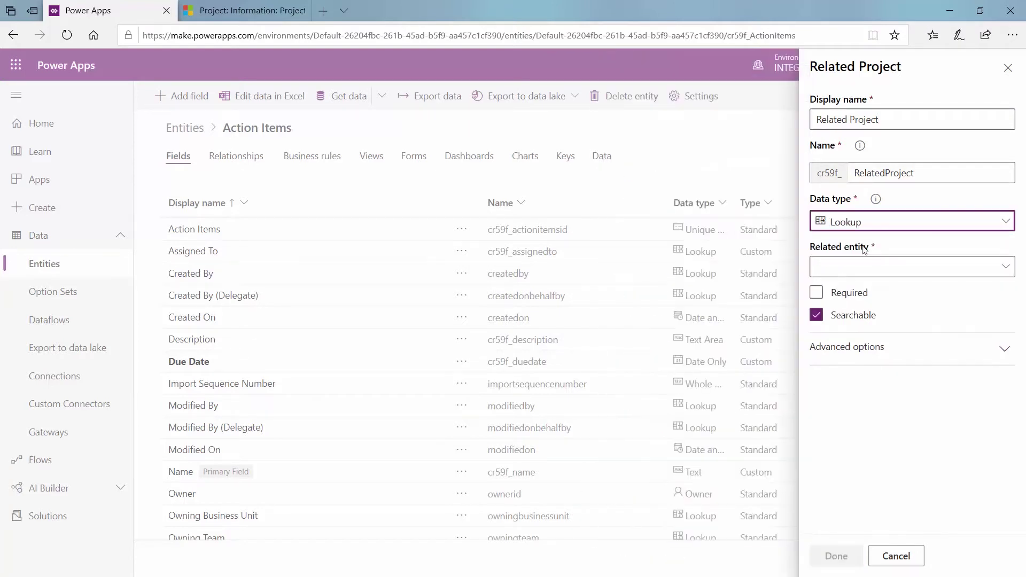
Step: Relate the Related Project field to the Project entity, make it required, and save the Action Items entity
click(1006, 272)
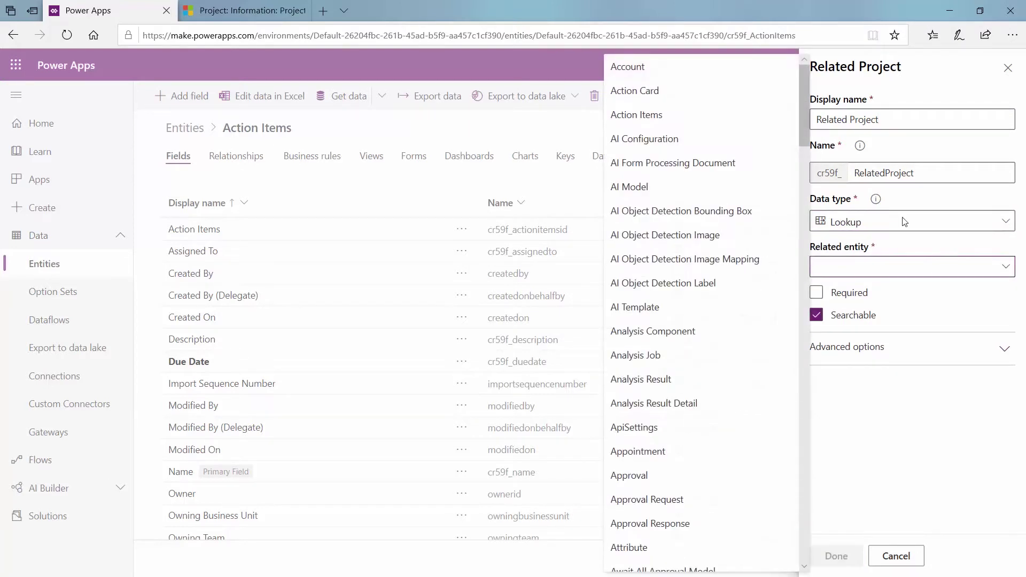
drag(804, 107, 810, 348)
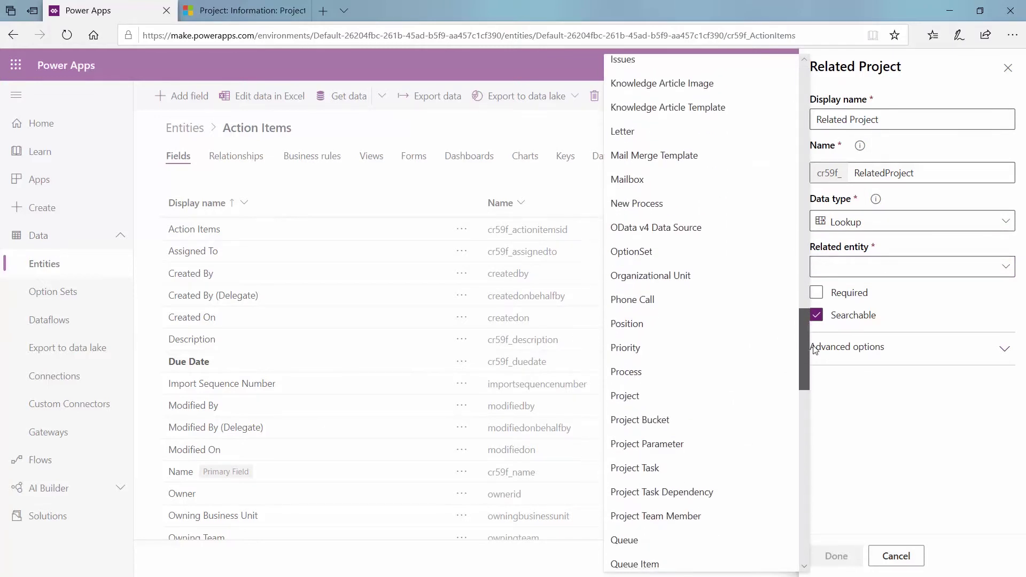
click(683, 402)
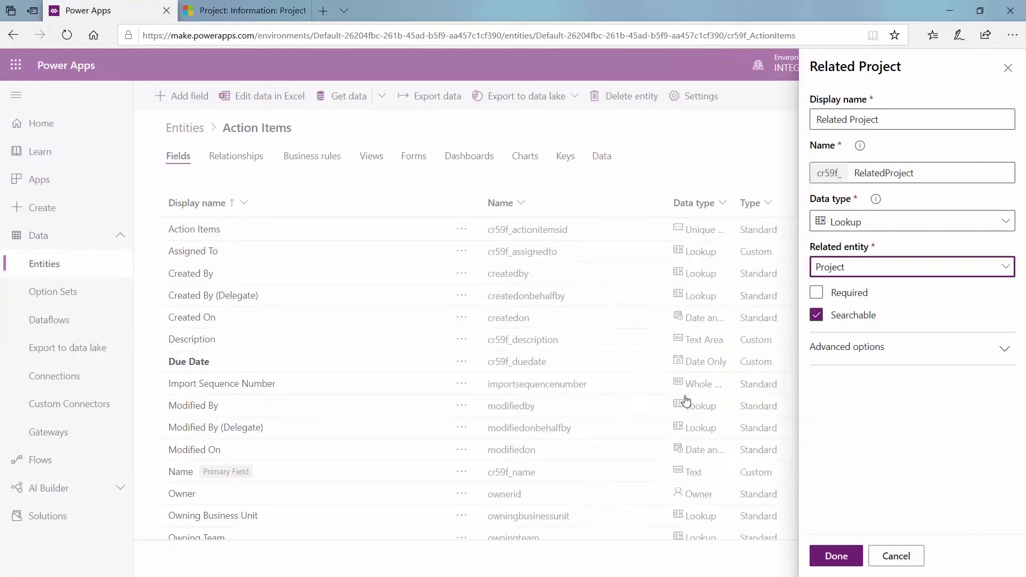
click(816, 292)
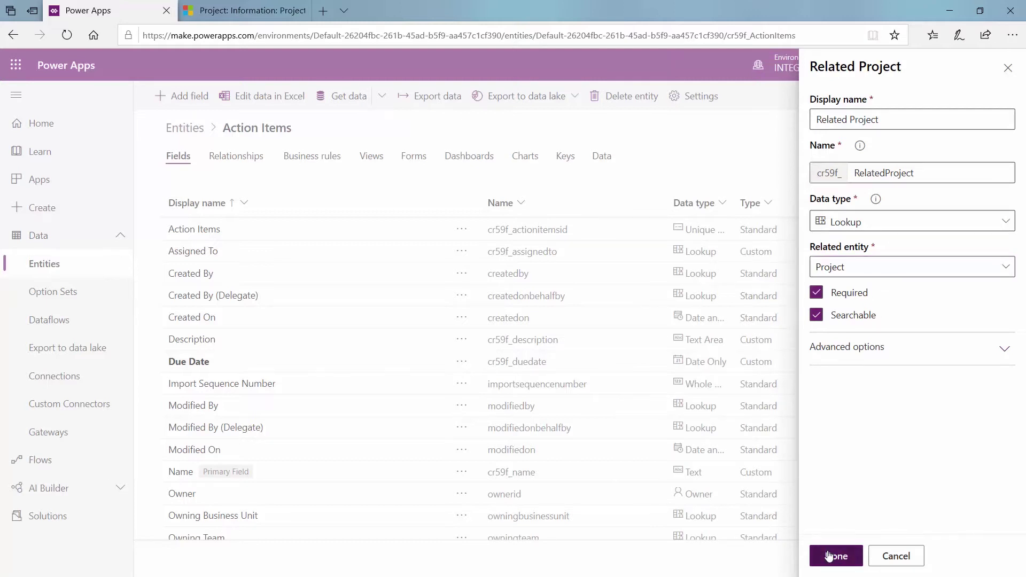
click(829, 557)
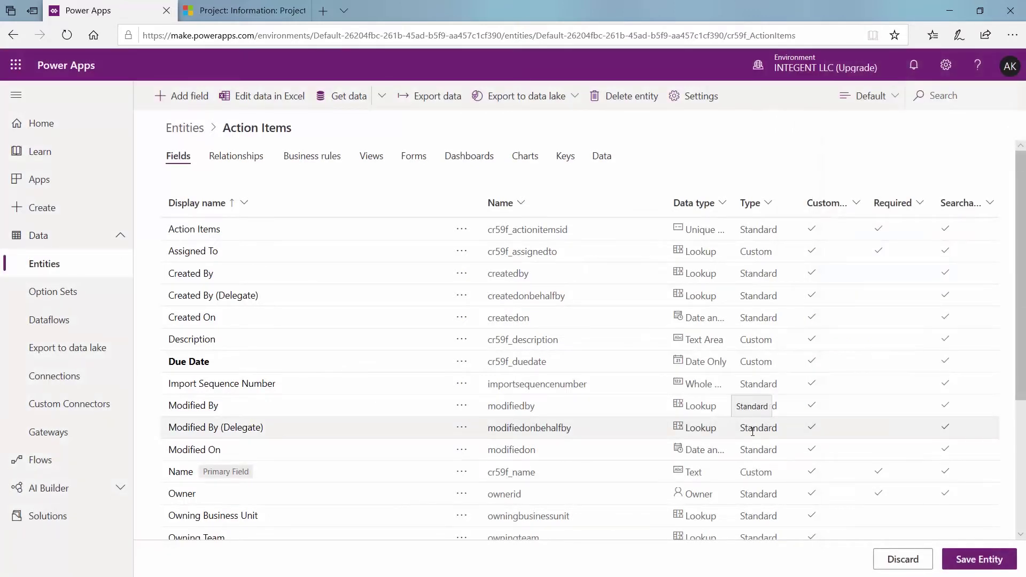
click(977, 562)
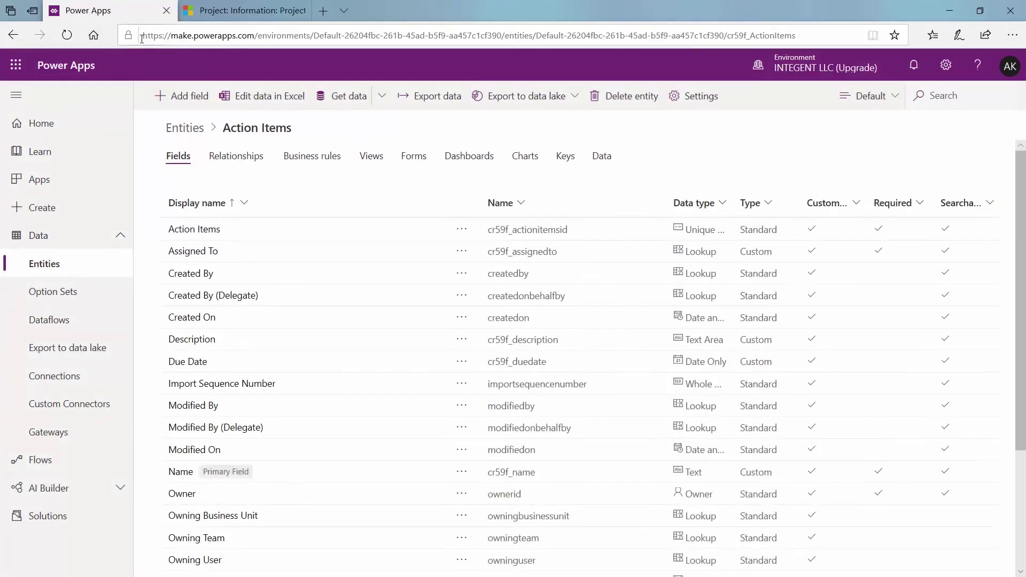
Step: Start a new field on the Action Items entity with the display name "Completed?" and data type Option Set
click(196, 98)
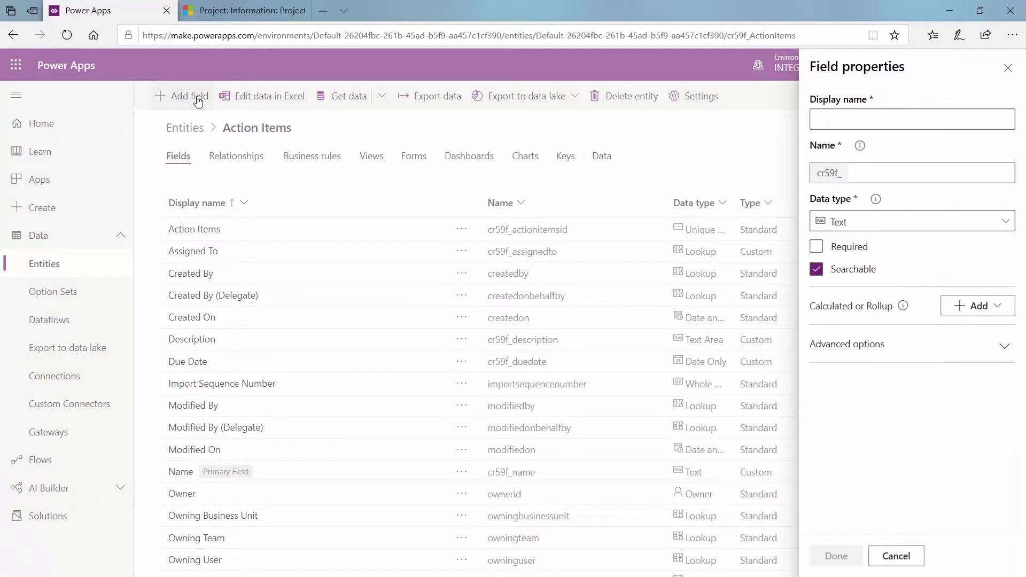
click(836, 125)
text(Completed?)
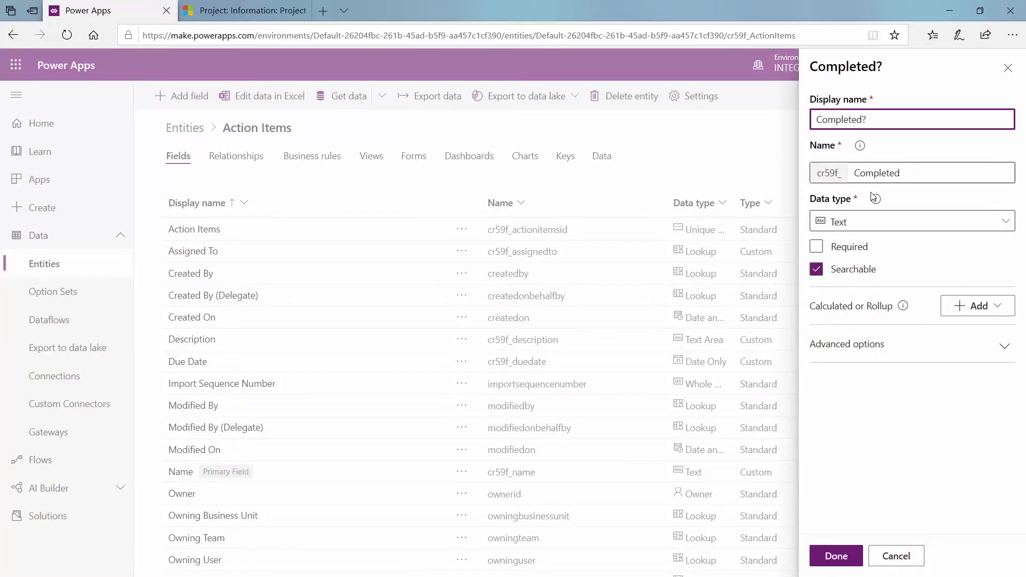
click(870, 222)
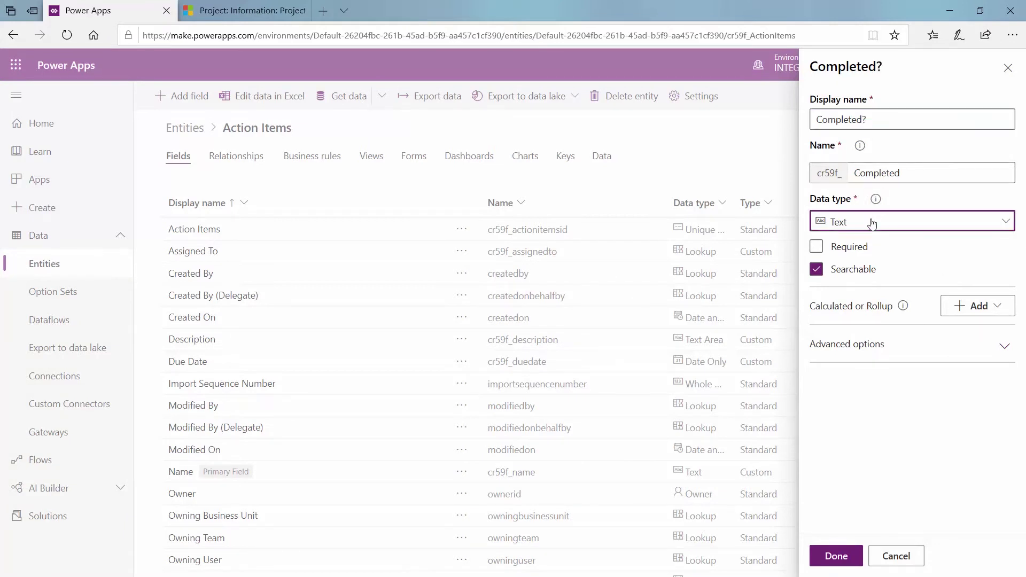
scroll(706, 184, down, 3)
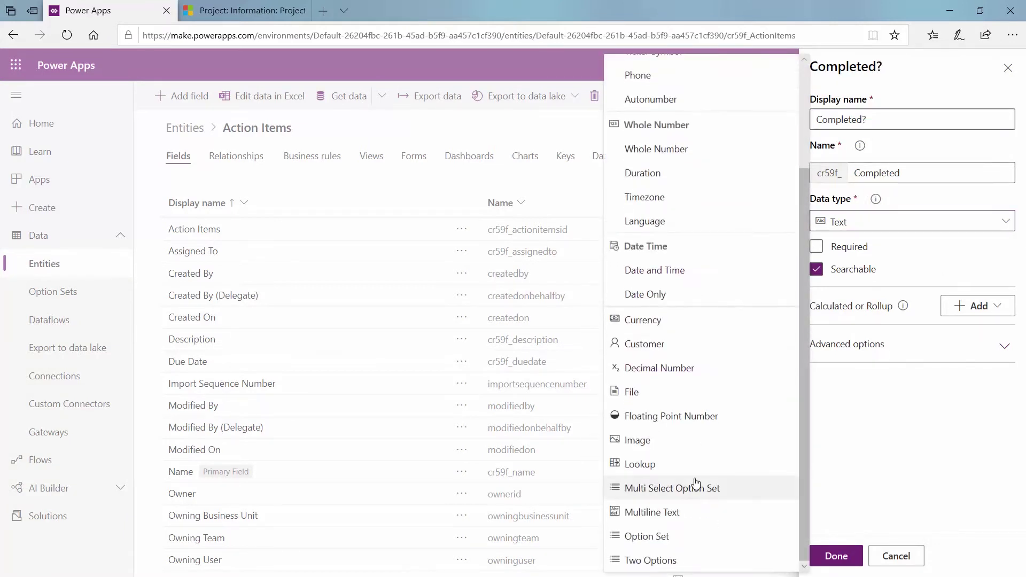
click(678, 541)
click(947, 221)
click(949, 270)
Step: Use the "A Yes or No boolean" option set for the Completed? field and save the Action Items entity
click(1006, 267)
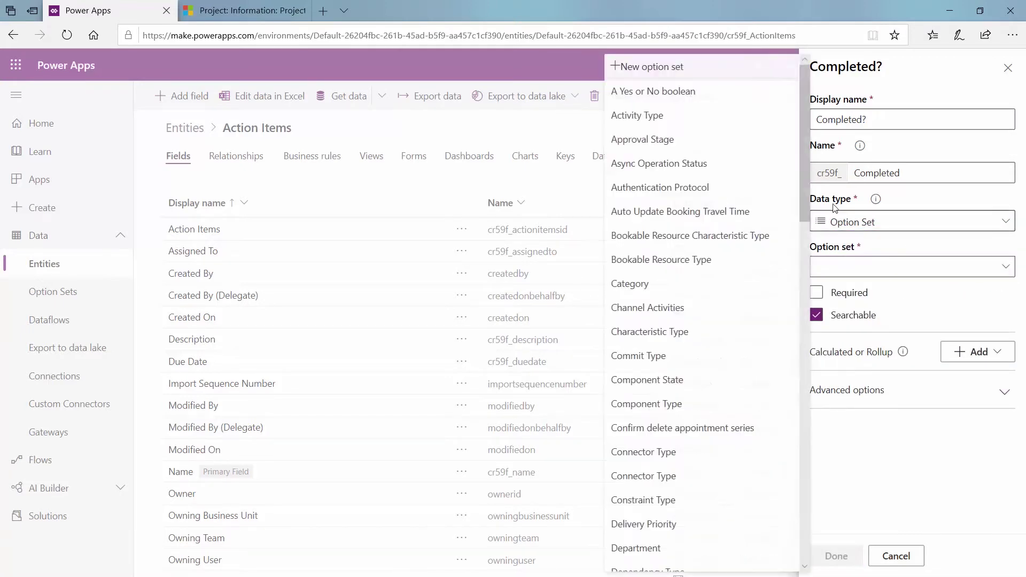
scroll(799, 206, down, 2)
drag(798, 206, 798, 517)
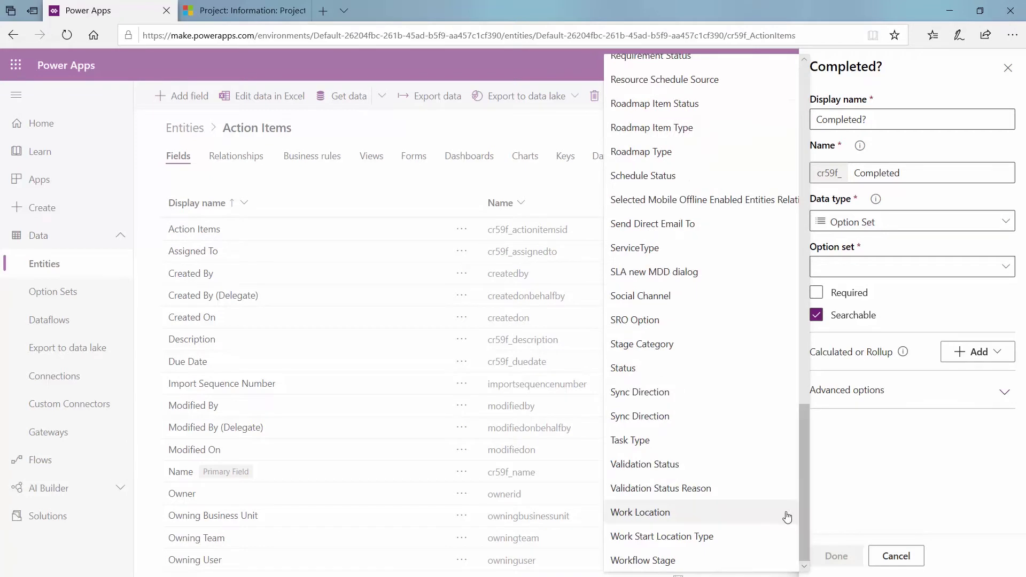
scroll(700, 349, up, 20)
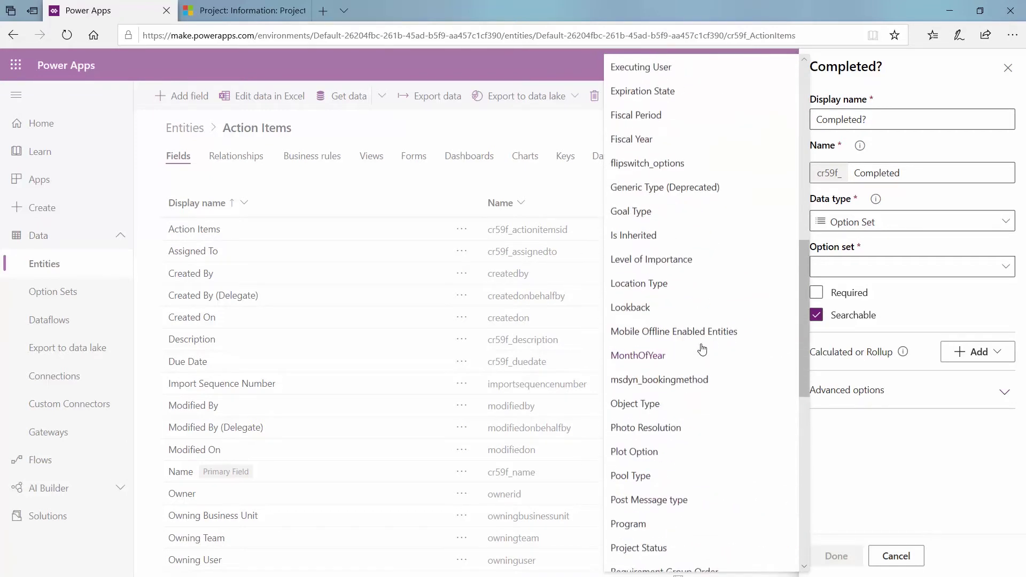
scroll(701, 350, up, 3)
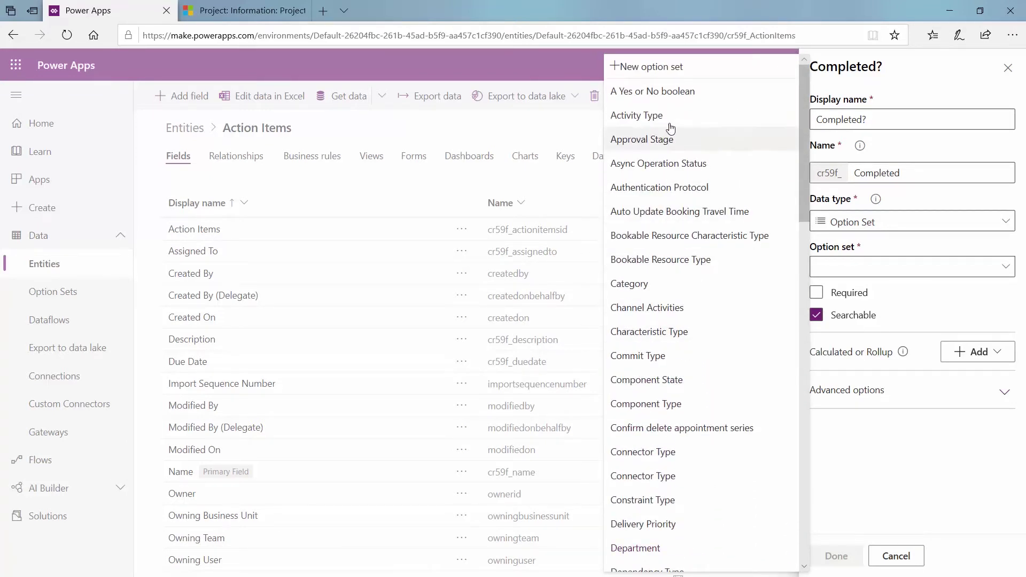
click(657, 88)
click(870, 342)
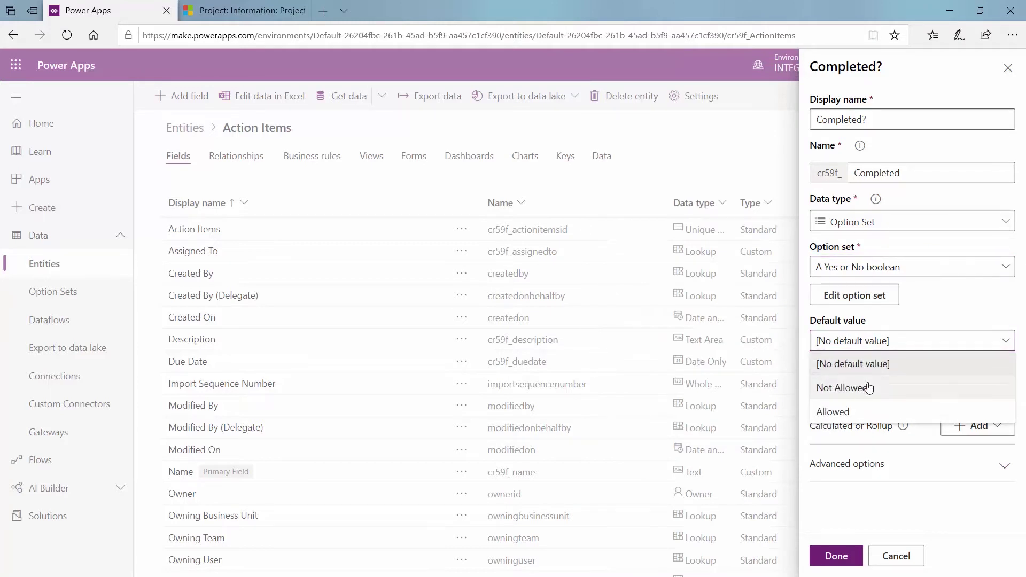
click(896, 338)
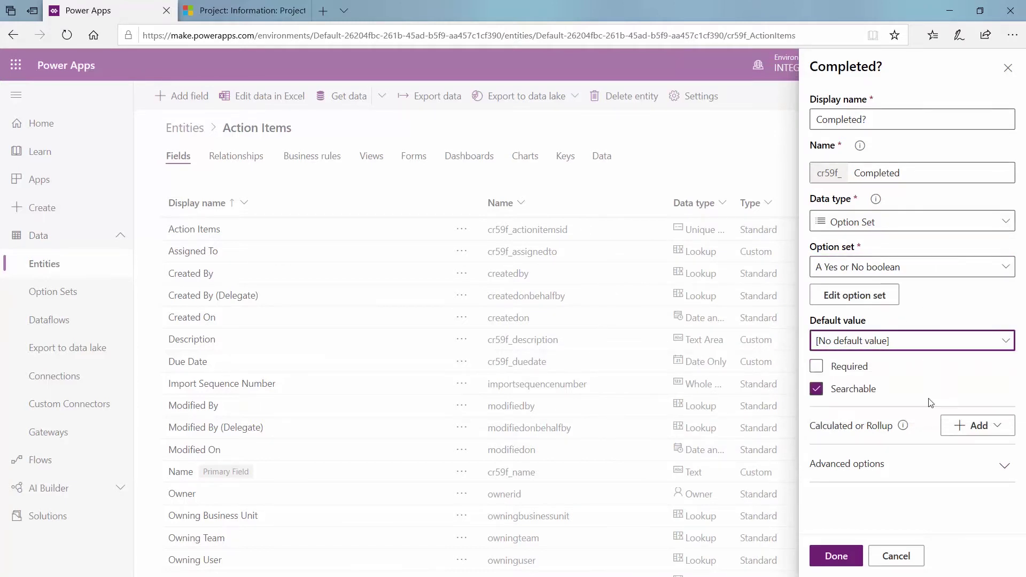
click(837, 555)
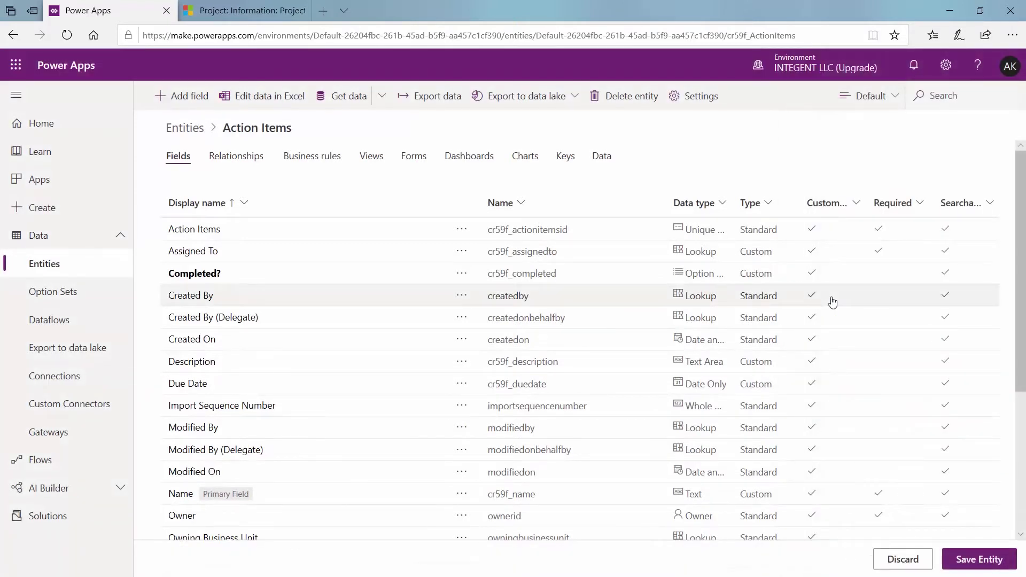
click(980, 558)
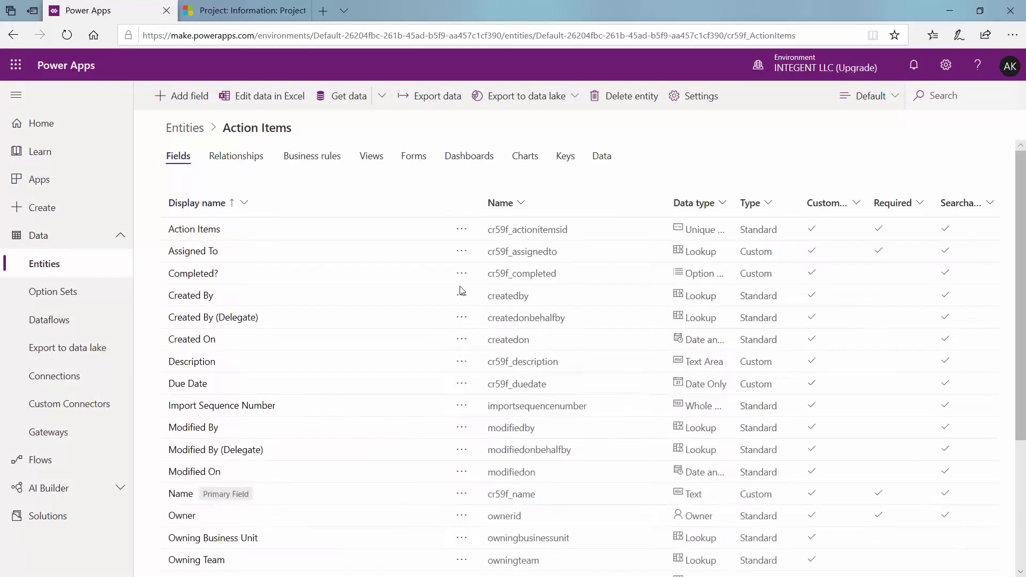
Step: Show the list of forms belonging to the Action Items entity
click(416, 158)
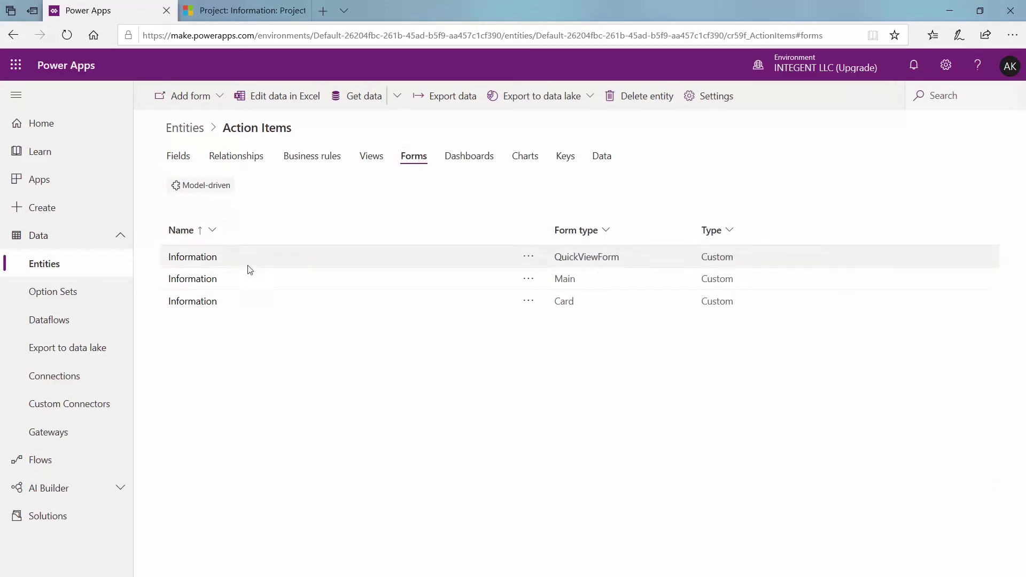
click(185, 302)
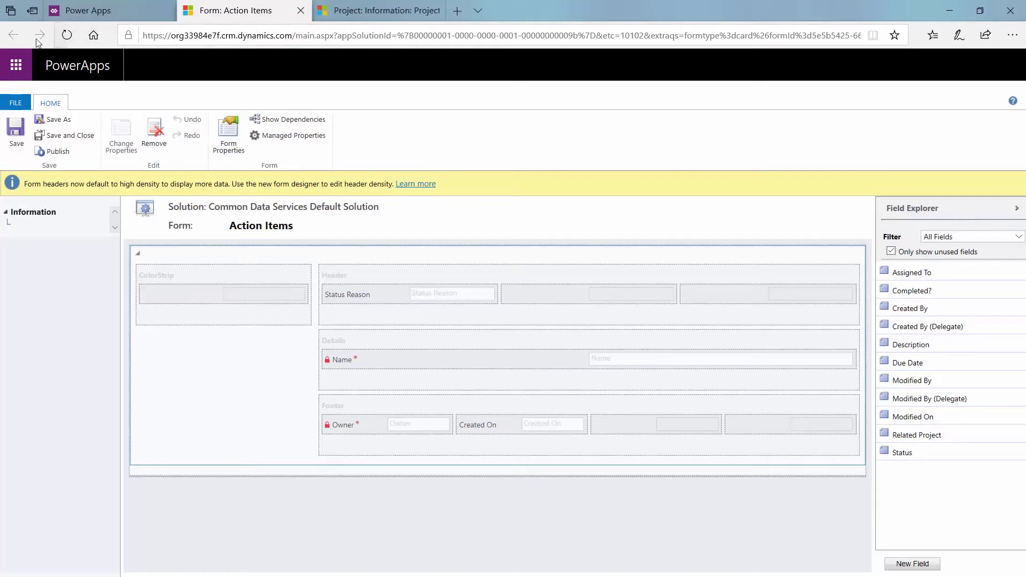
click(301, 10)
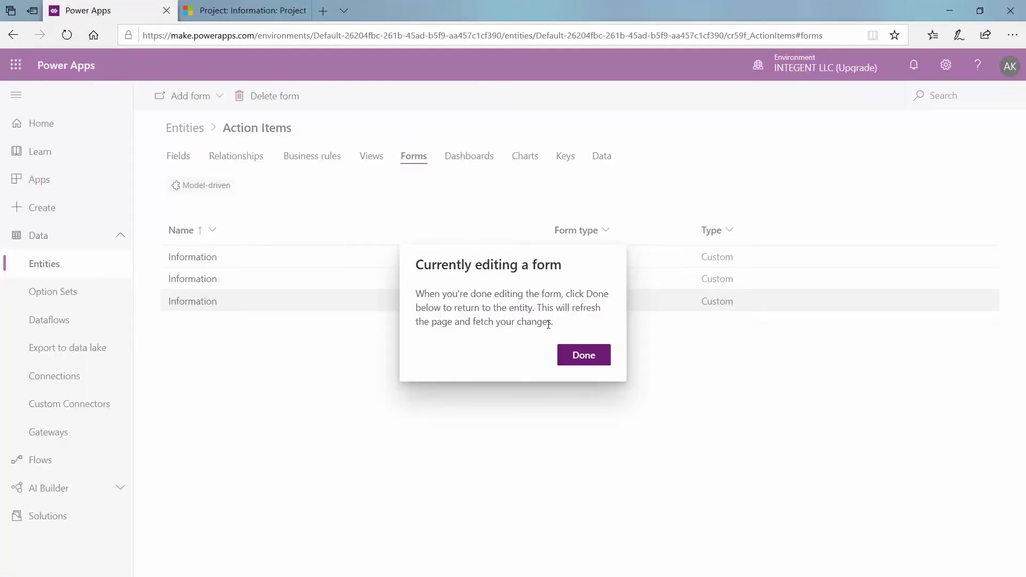
click(581, 360)
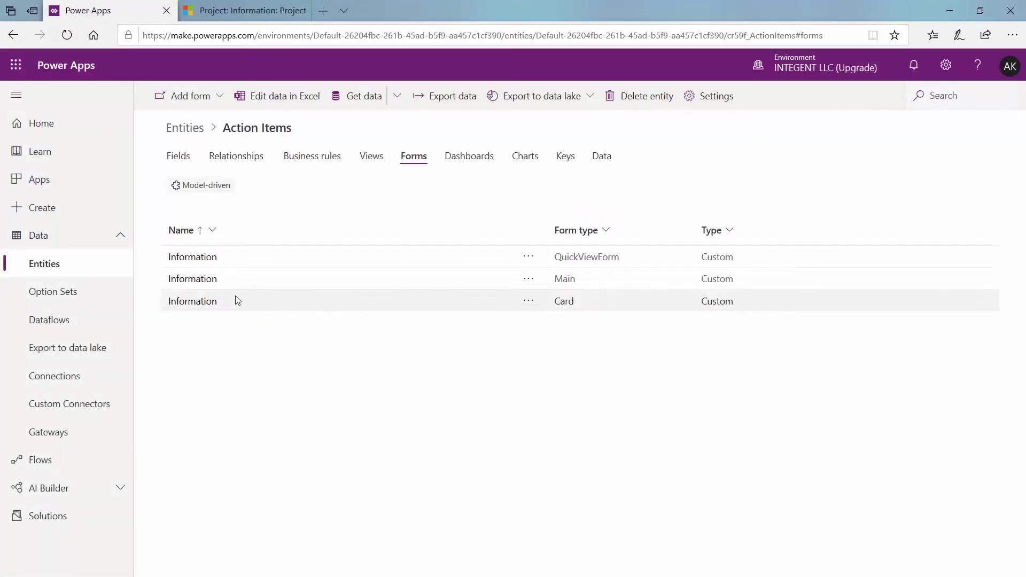
Step: Open the Main-type Information form of Action Items for editing, with only its unused fields listed
click(207, 280)
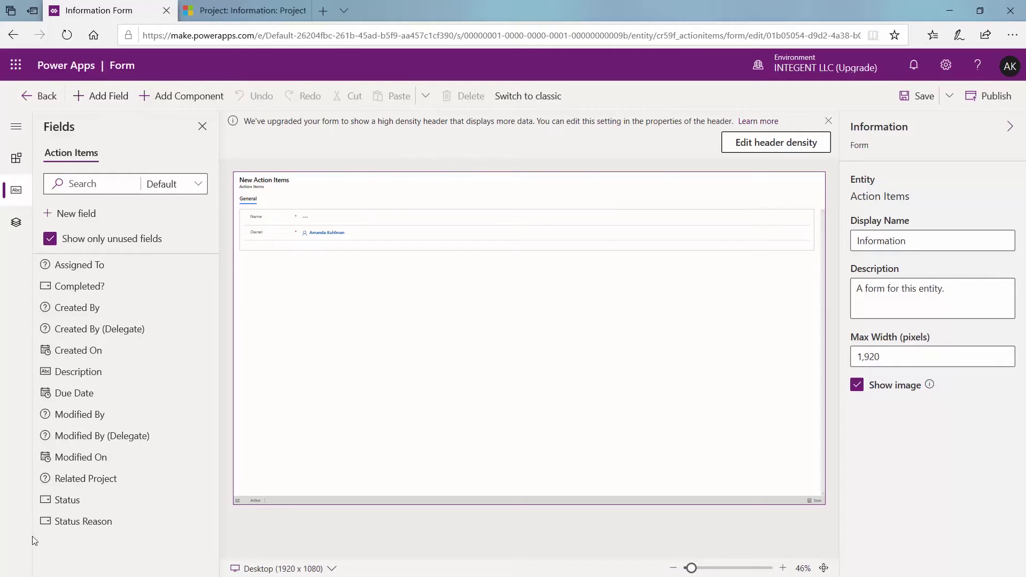
click(100, 242)
click(100, 241)
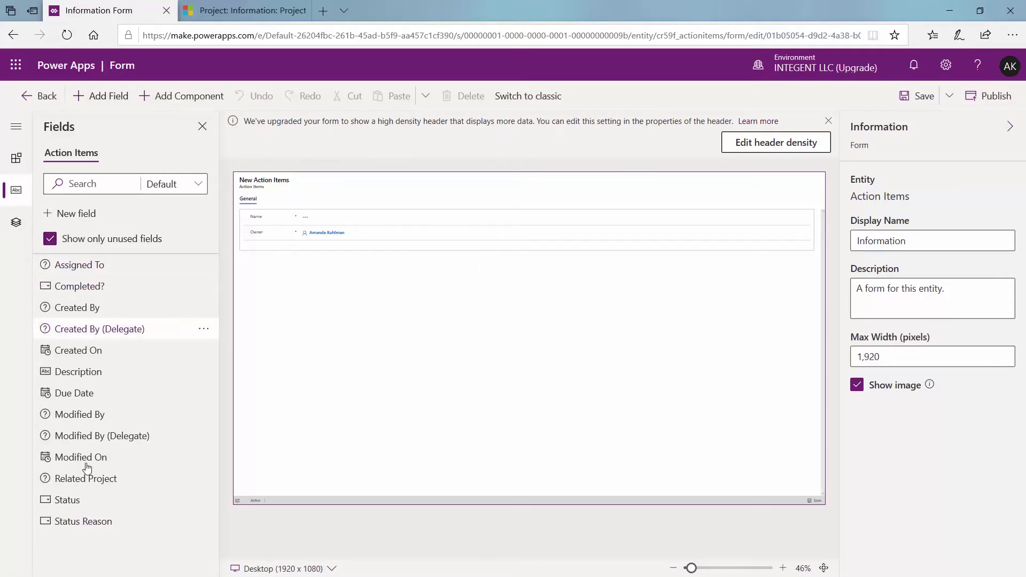
click(115, 239)
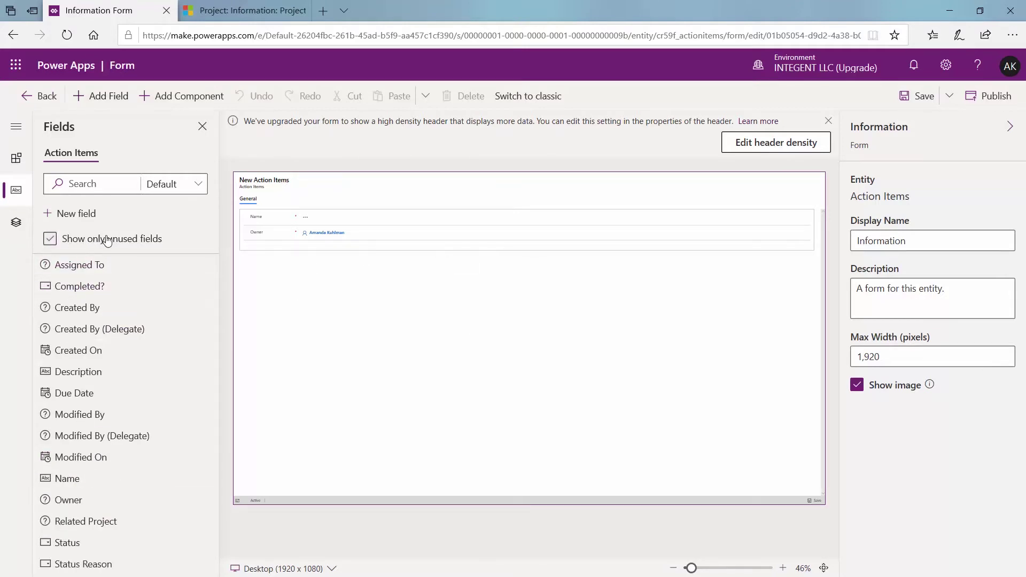
click(109, 240)
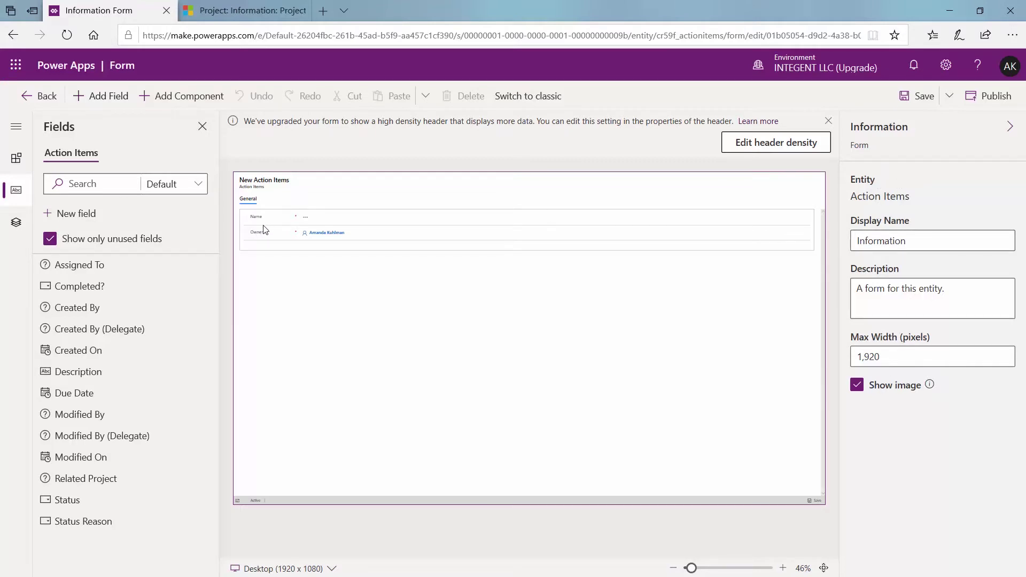
Step: Add the Assigned To, Description, Due Date, Related Project and Completed? fields below Owner on the form and publish it
drag(127, 257, 298, 250)
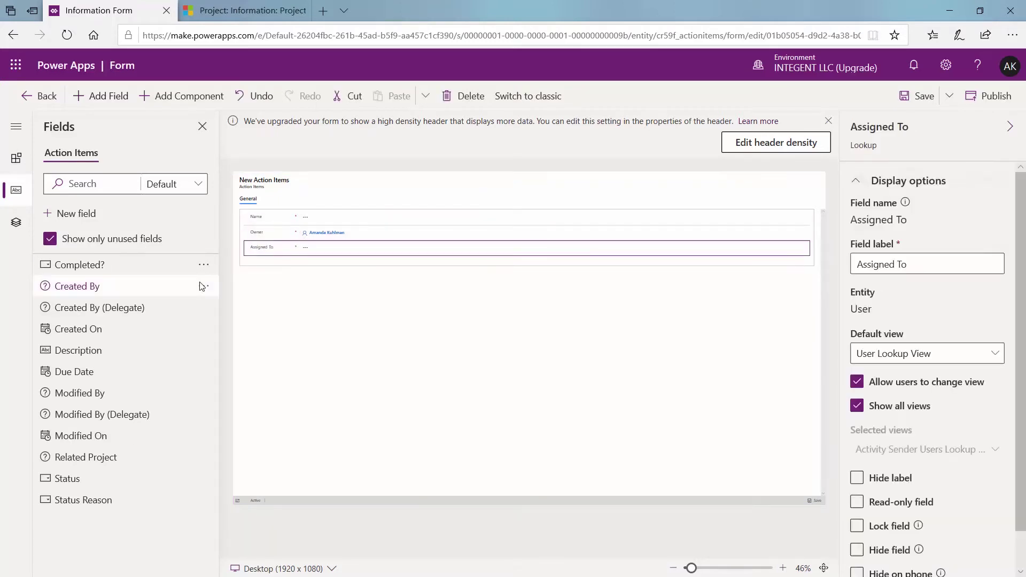
drag(91, 359, 280, 260)
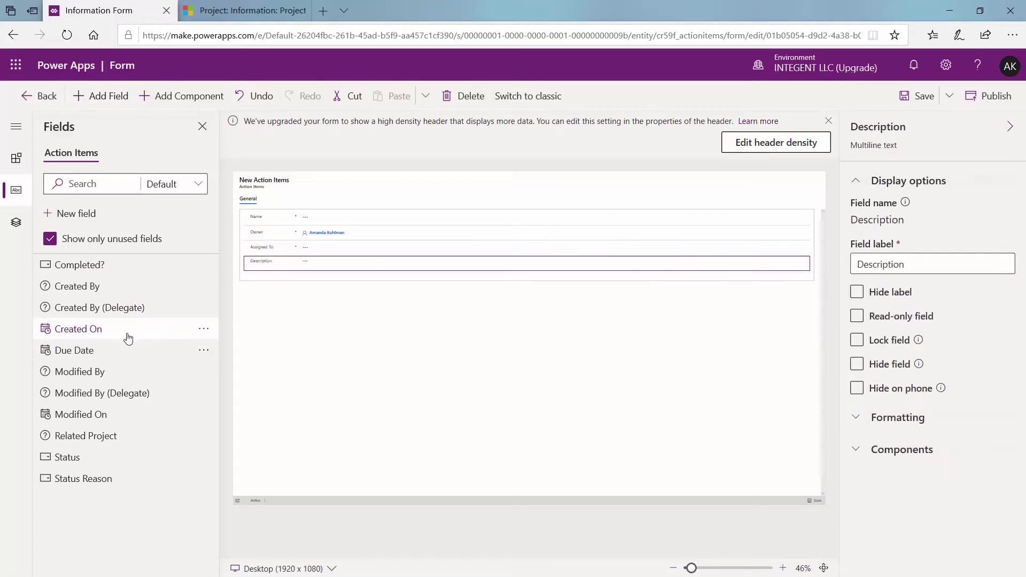
mouse_move(161, 350)
mouse_down()
mouse_move(283, 275)
mouse_move(178, 341)
mouse_up()
drag(111, 414, 294, 294)
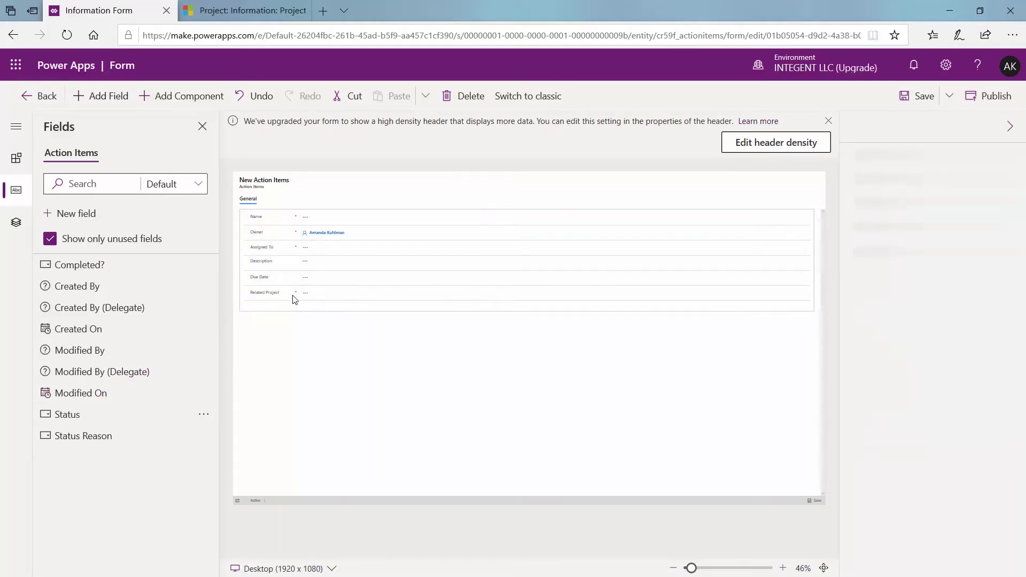
drag(88, 270, 275, 302)
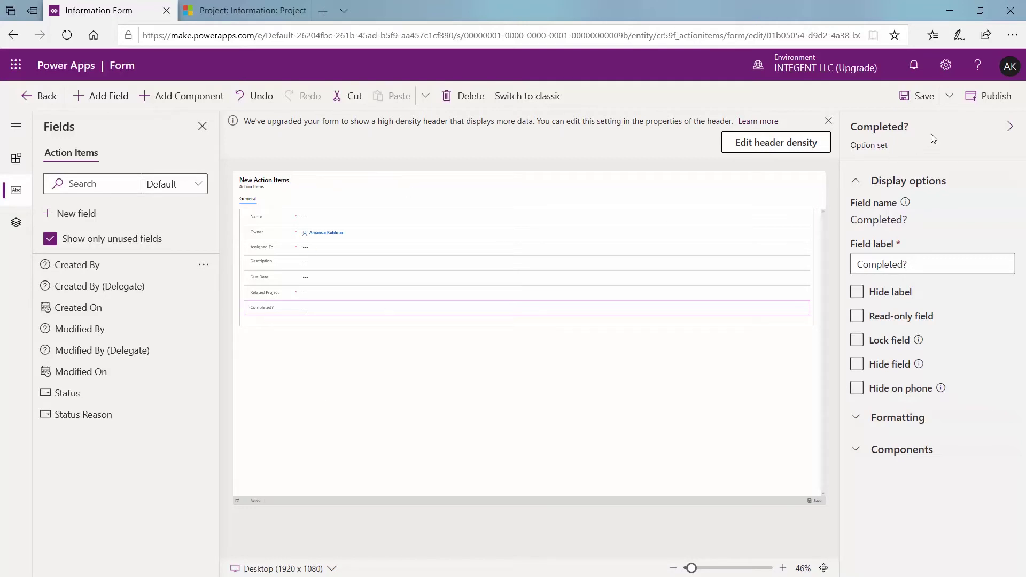
click(991, 102)
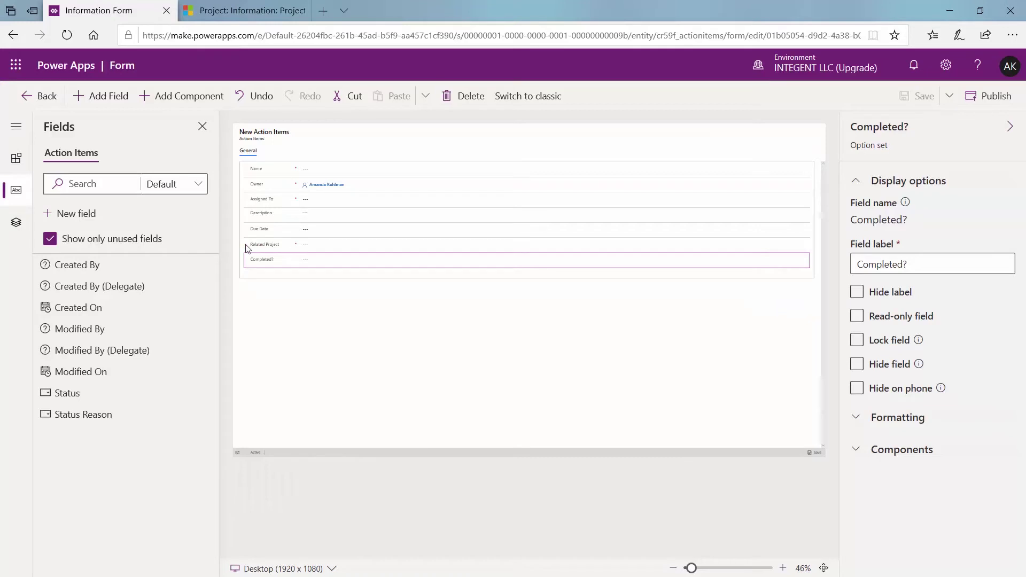
Step: Leave the form designer, list all entities instead of the default set, and open the Project entity
click(55, 100)
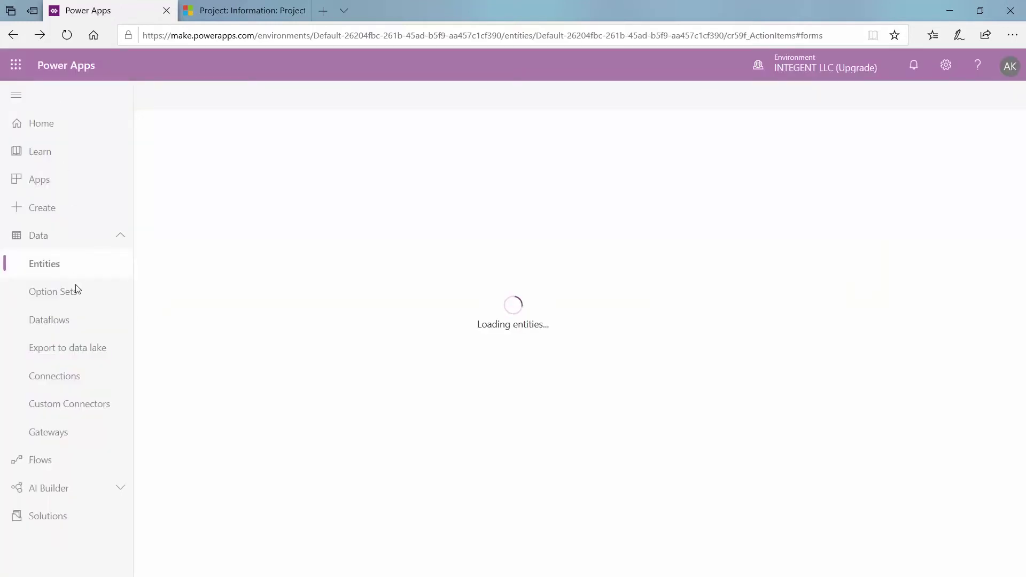
click(43, 265)
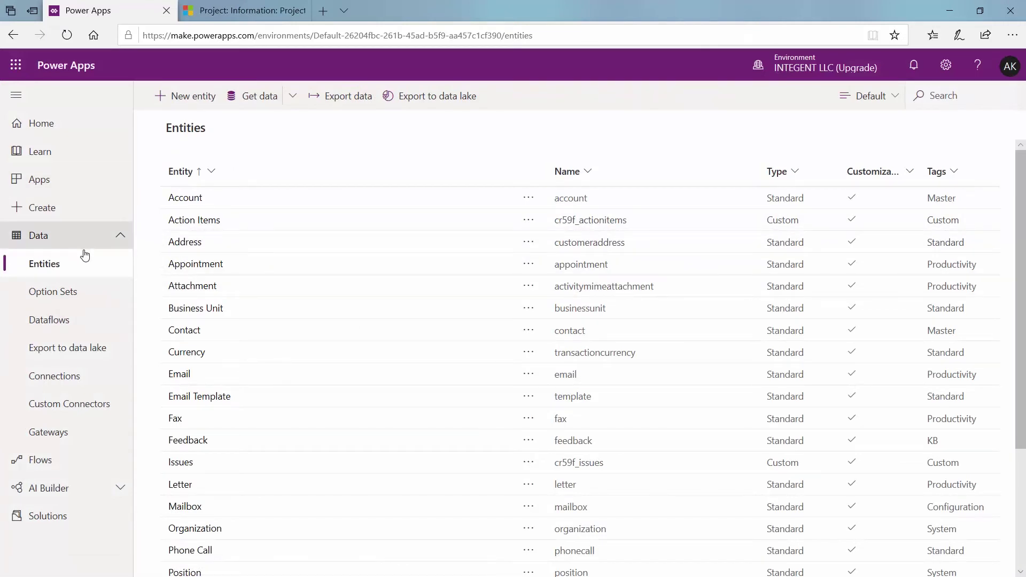
scroll(288, 342, down, 3)
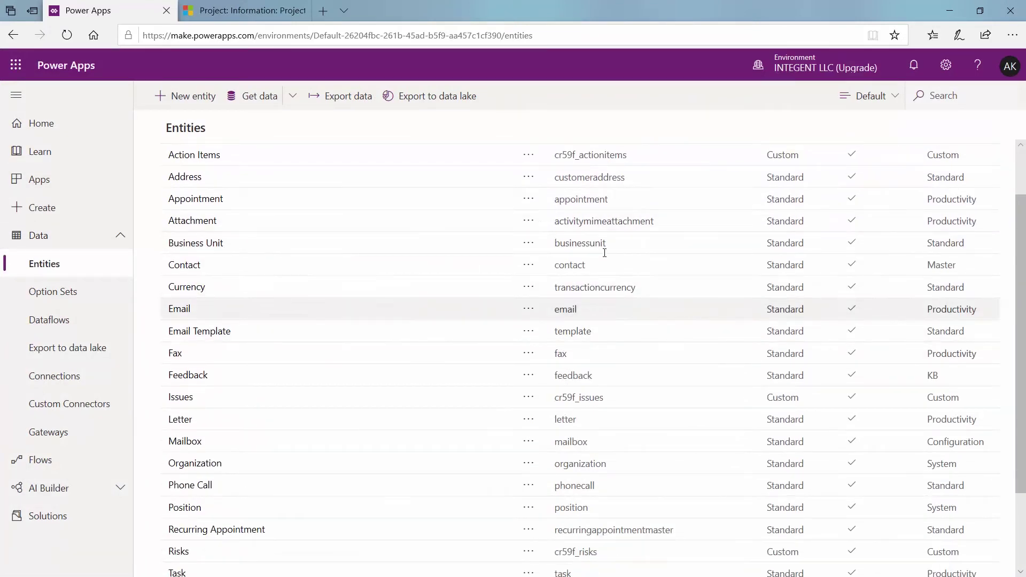
click(874, 98)
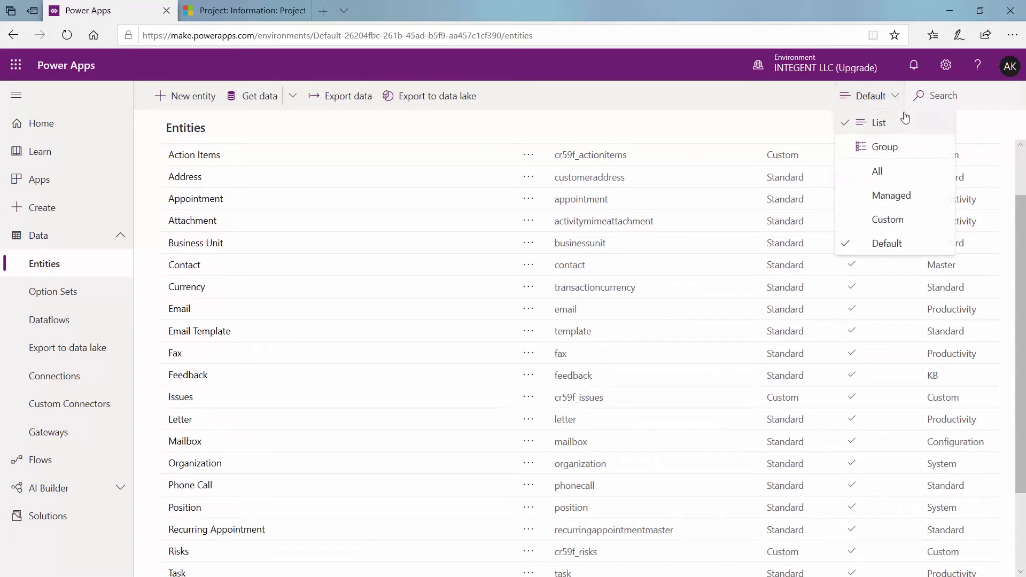
click(908, 170)
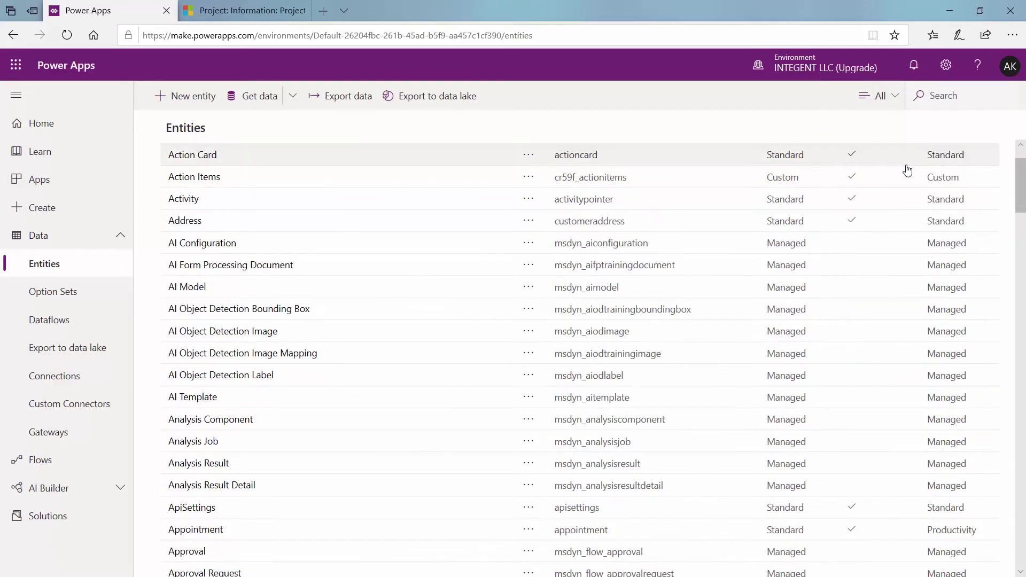
scroll(324, 440, down, 10)
scroll(324, 440, down, 20)
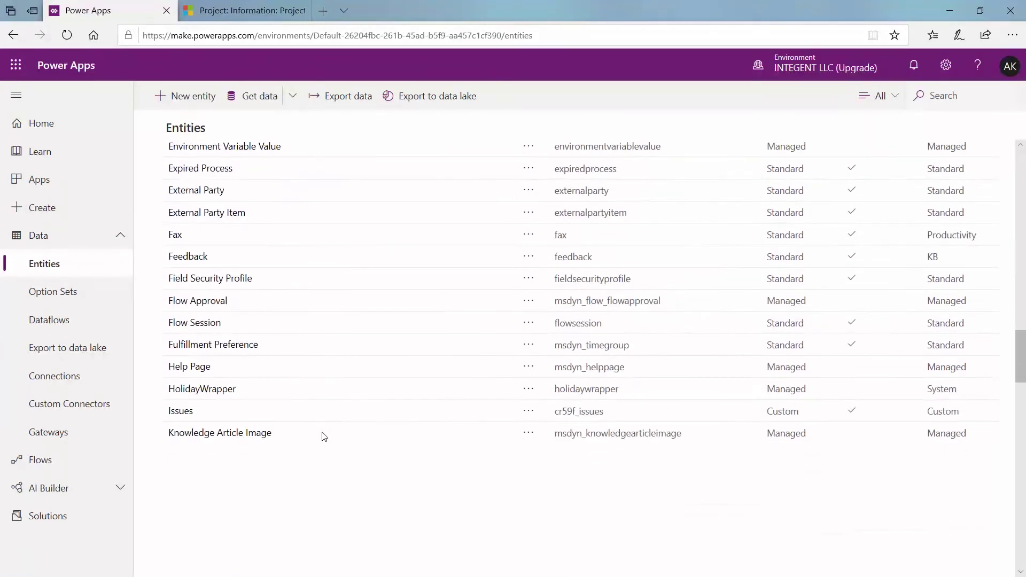
click(179, 458)
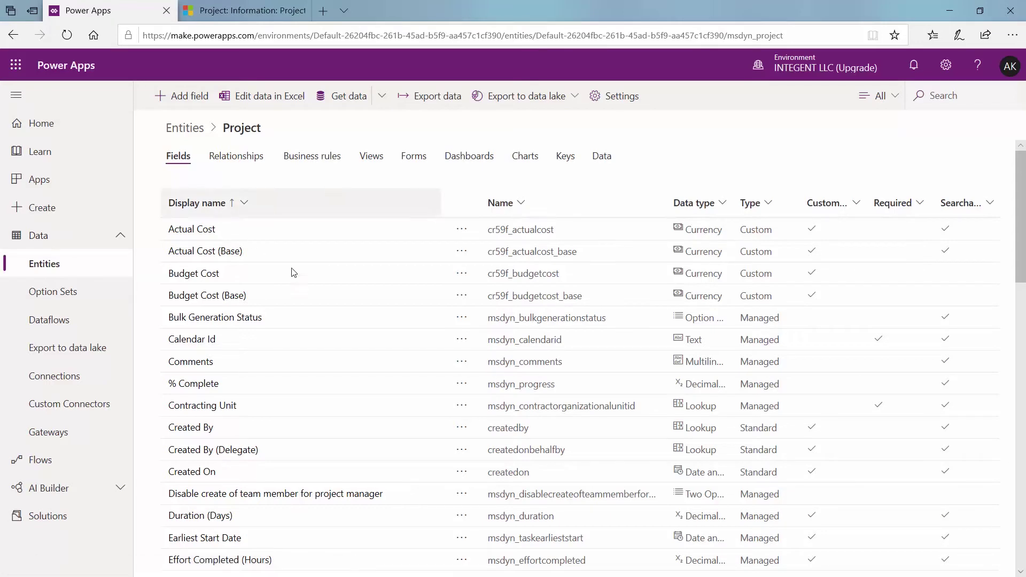
Step: Start a new field on the Project entity with the display name "Number of Action Items"
scroll(330, 321, down, 12)
scroll(315, 348, up, 3)
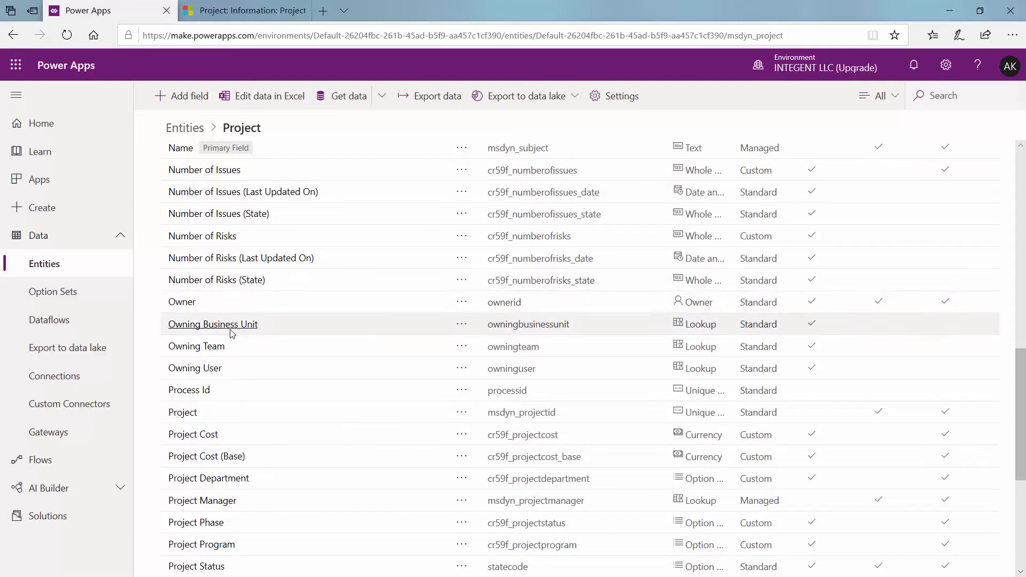
scroll(230, 321, up, 15)
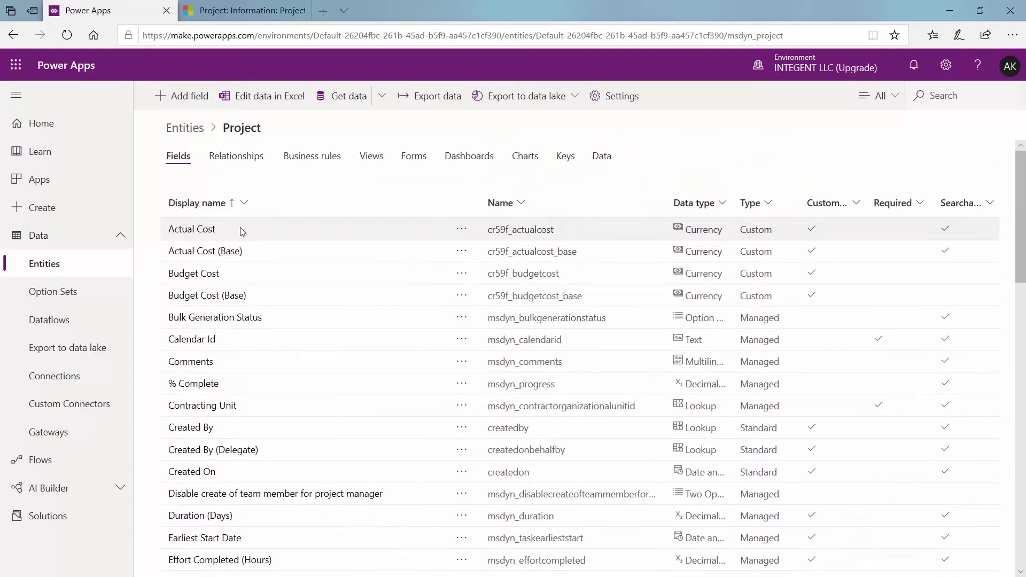
click(195, 97)
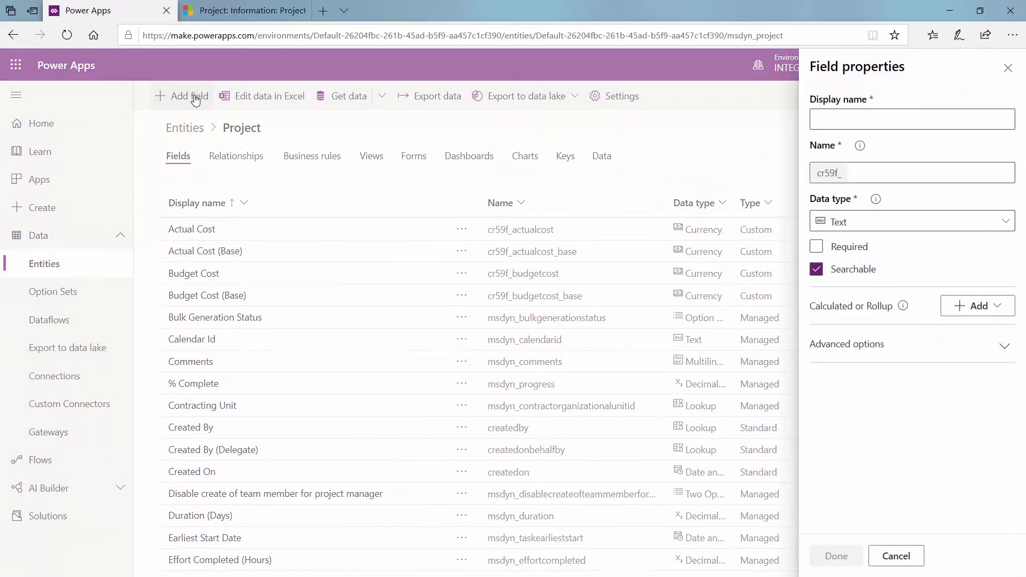
click(873, 122)
text(Numb er)
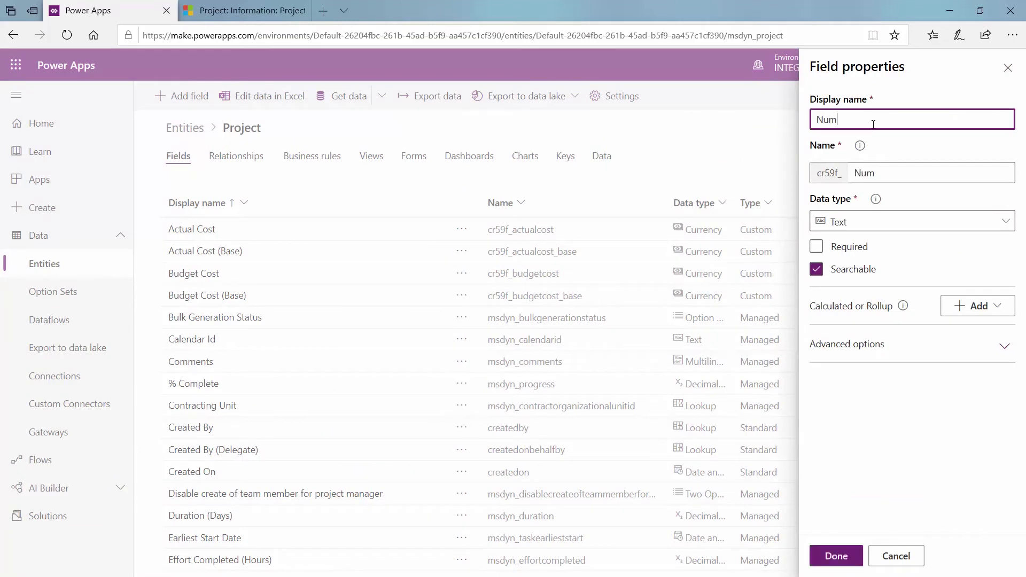
key(BackSpace)
key(BackSpace)
key(BackSpace)
text(er o)
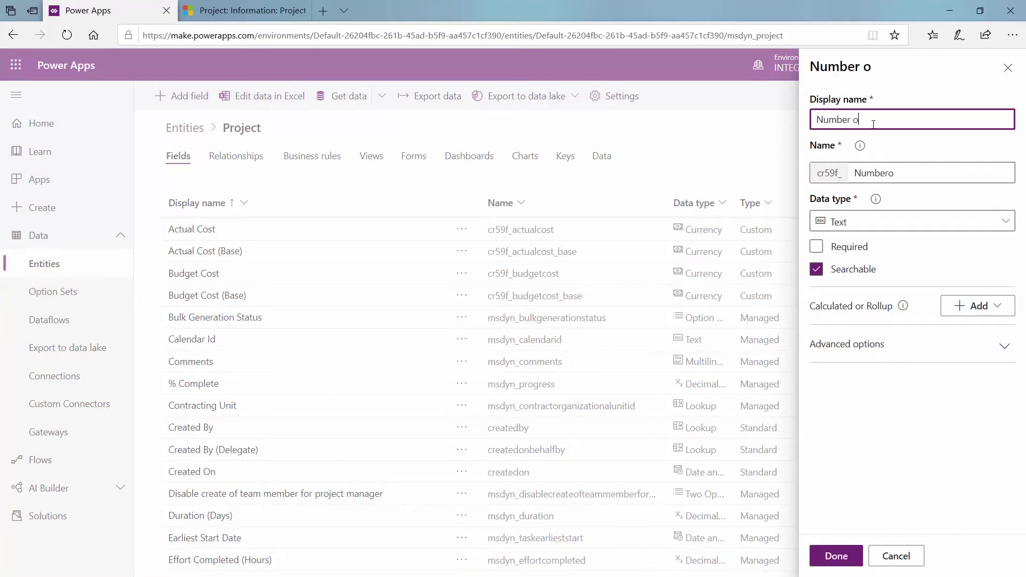
text(f Action Items)
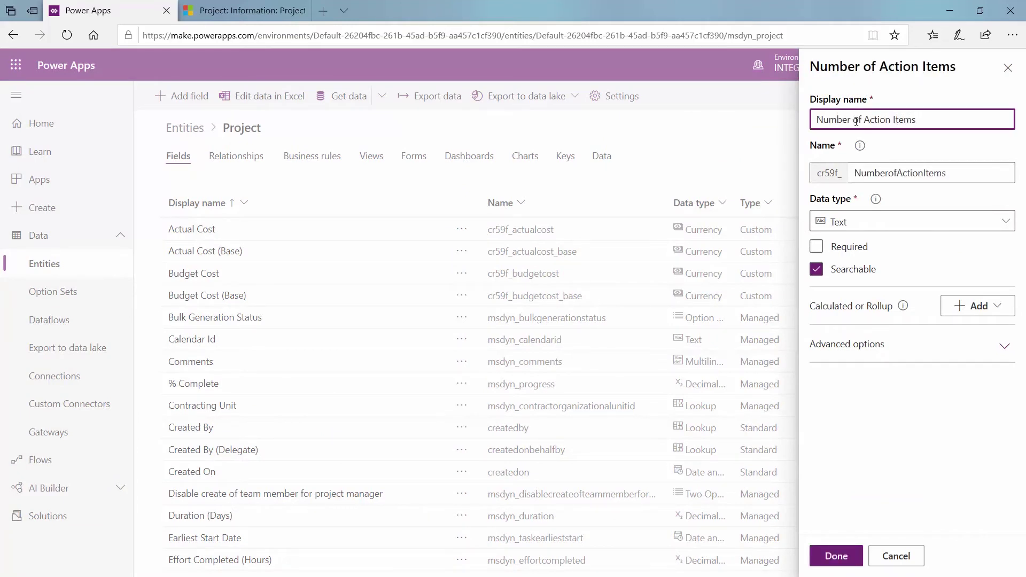
Step: Make the field a Whole Number rollup, save the Project entity, and allow the rollup editor pop-up once
click(865, 221)
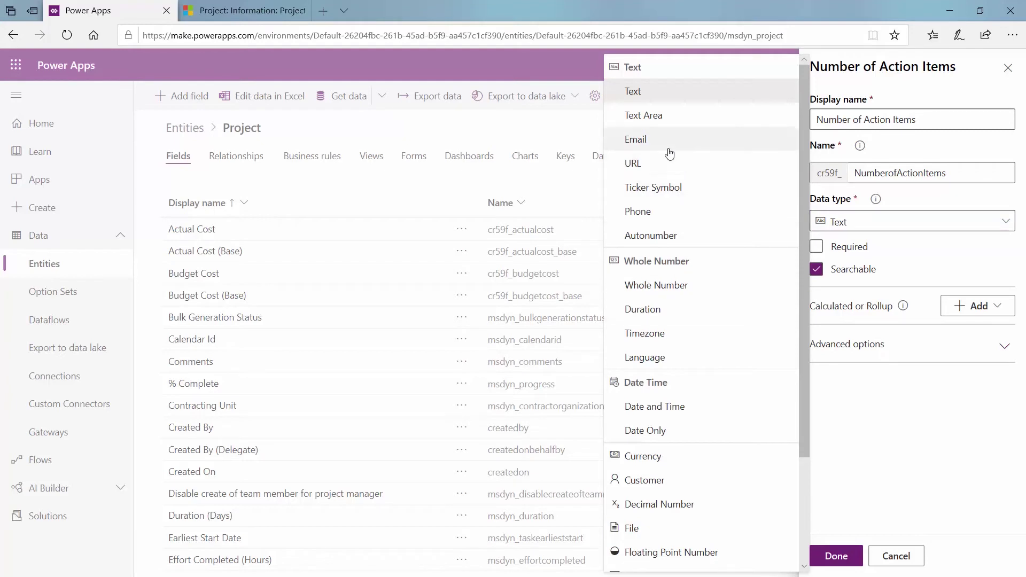
click(674, 289)
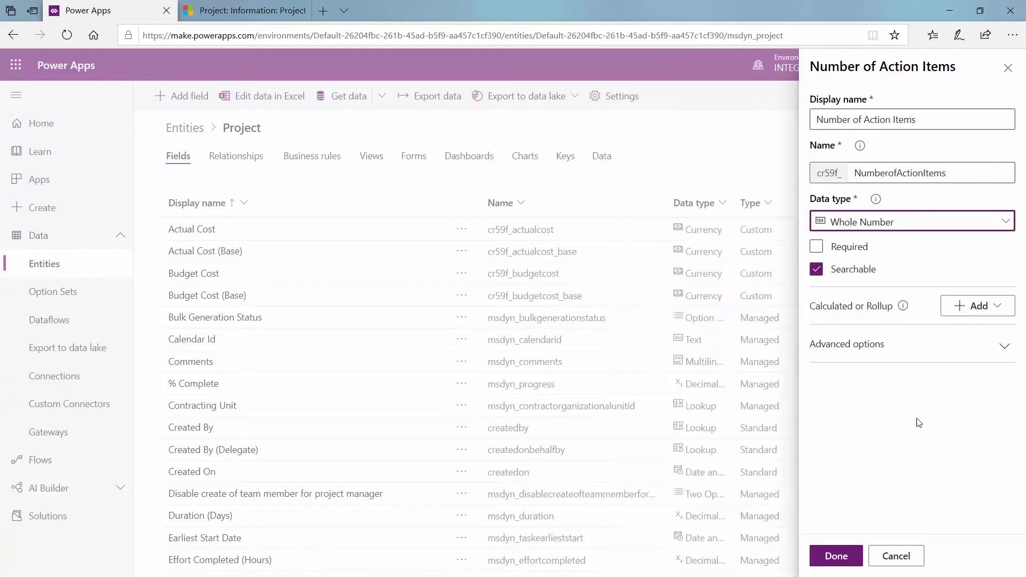
click(978, 306)
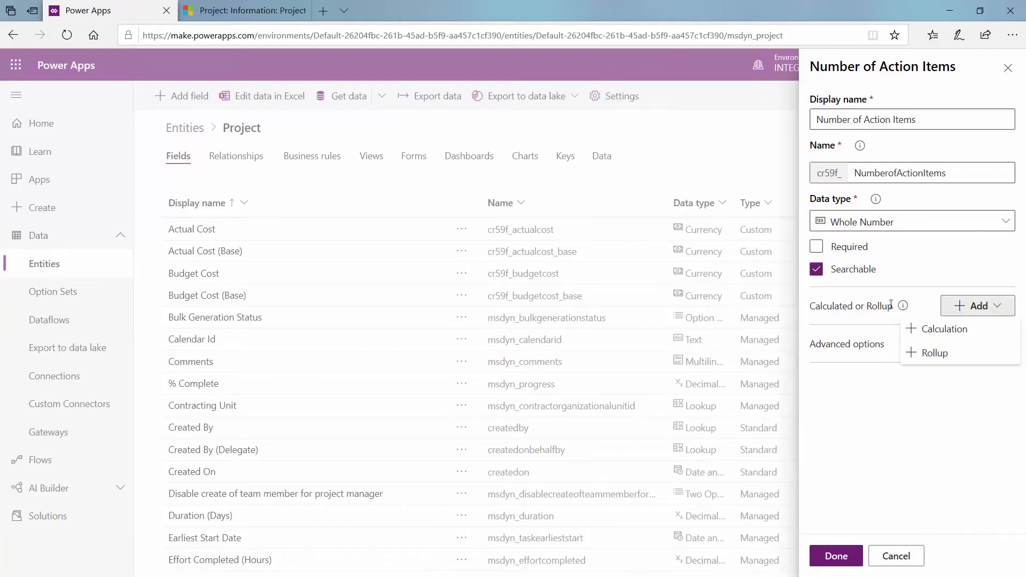
click(932, 353)
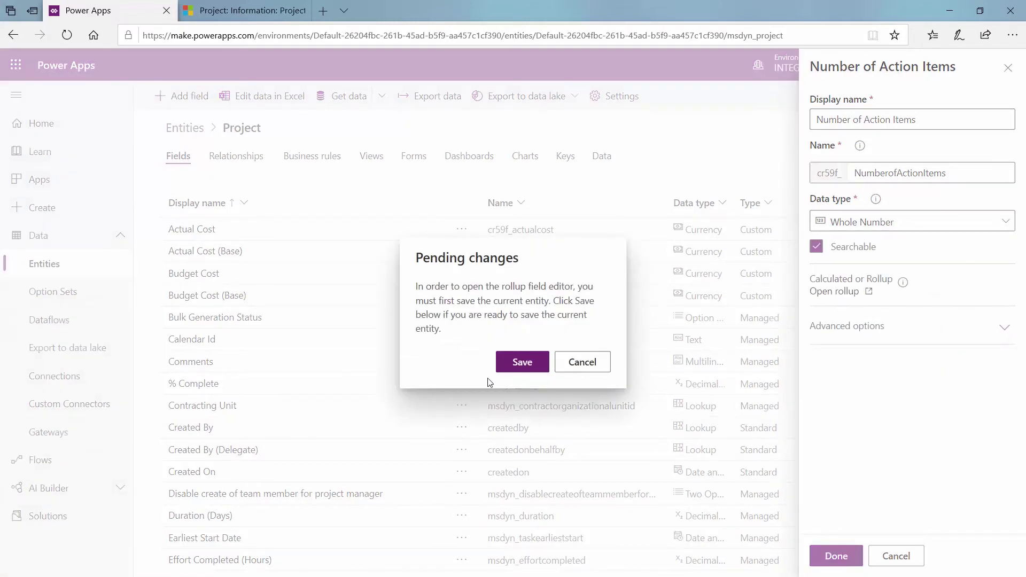
click(522, 363)
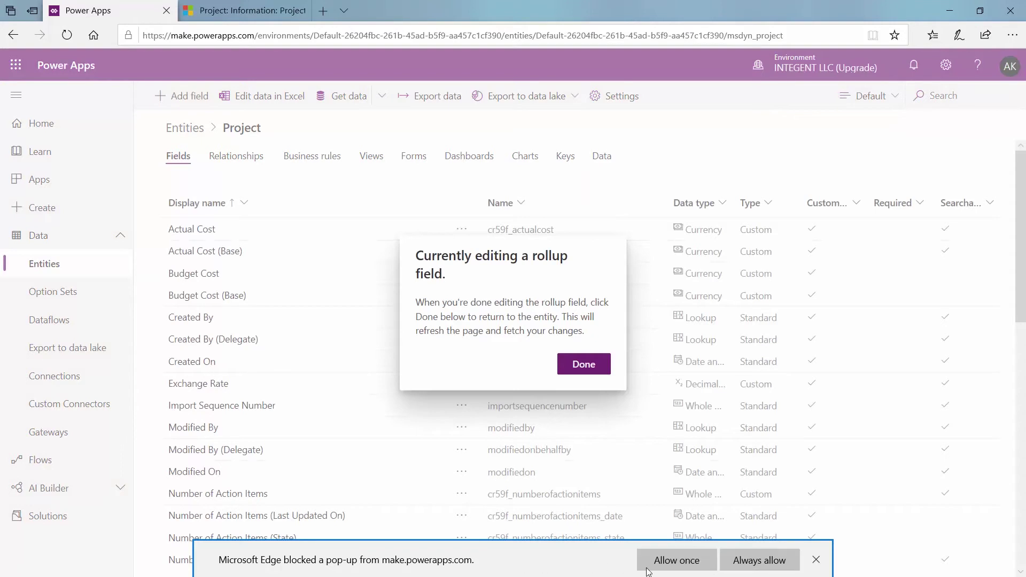
click(685, 570)
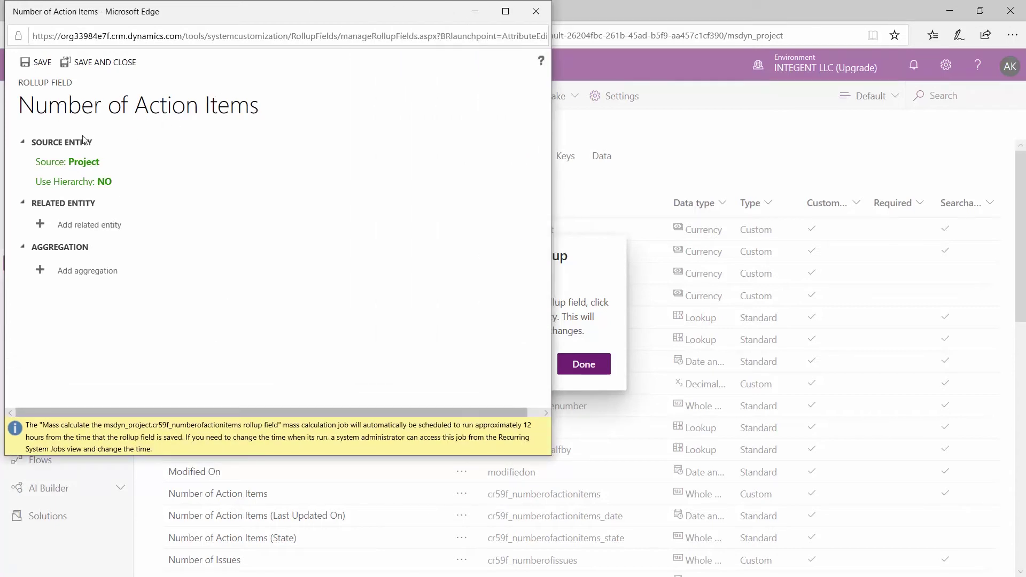
Step: Set the rollup's related entity to Action Items (Related Project)
click(83, 229)
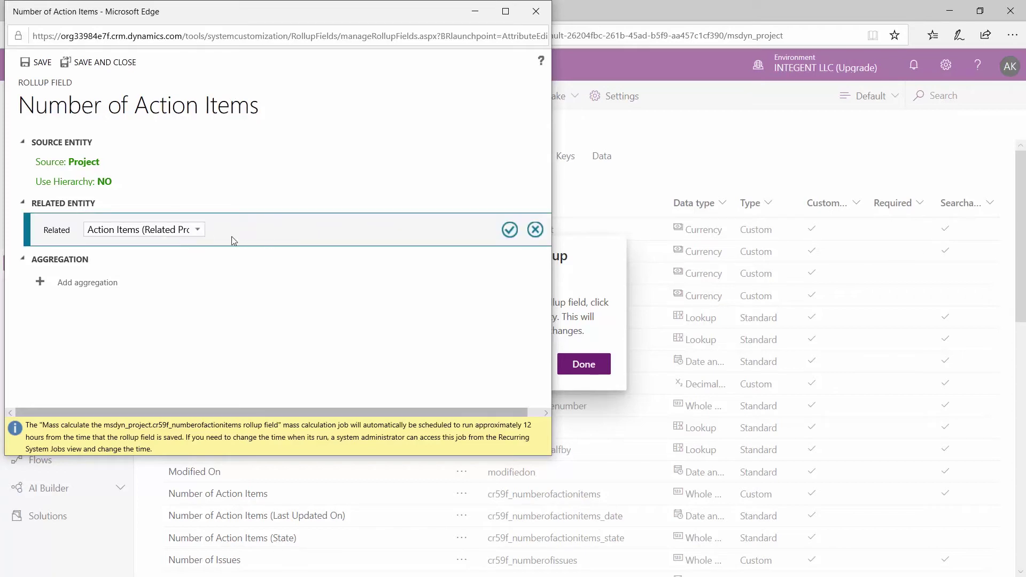
drag(551, 275, 592, 256)
click(532, 230)
Step: Aggregate the rollup as a COUNT of Action Items, save and close the rollup definition, and return to the Project entity
click(94, 317)
click(169, 339)
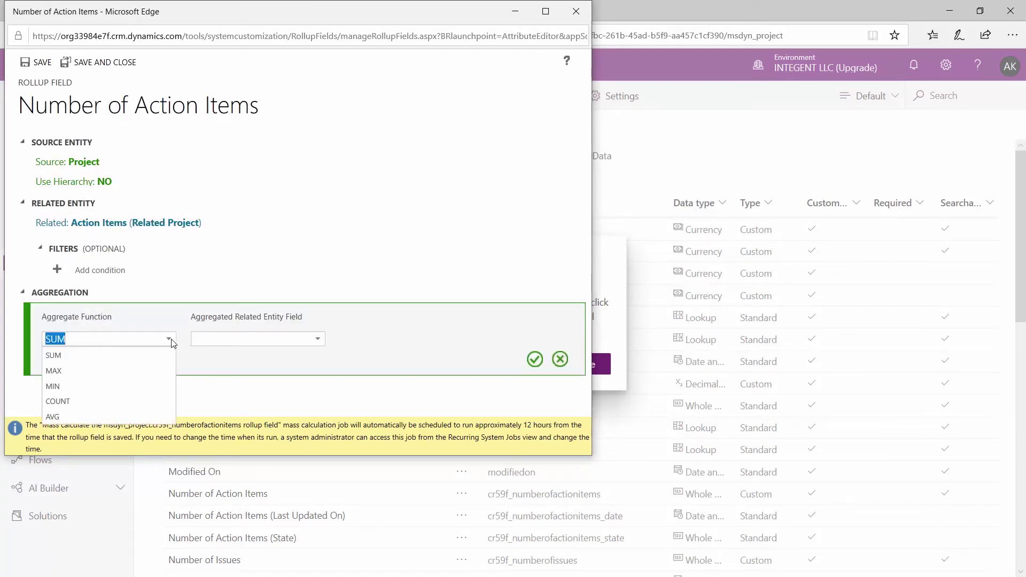
click(143, 396)
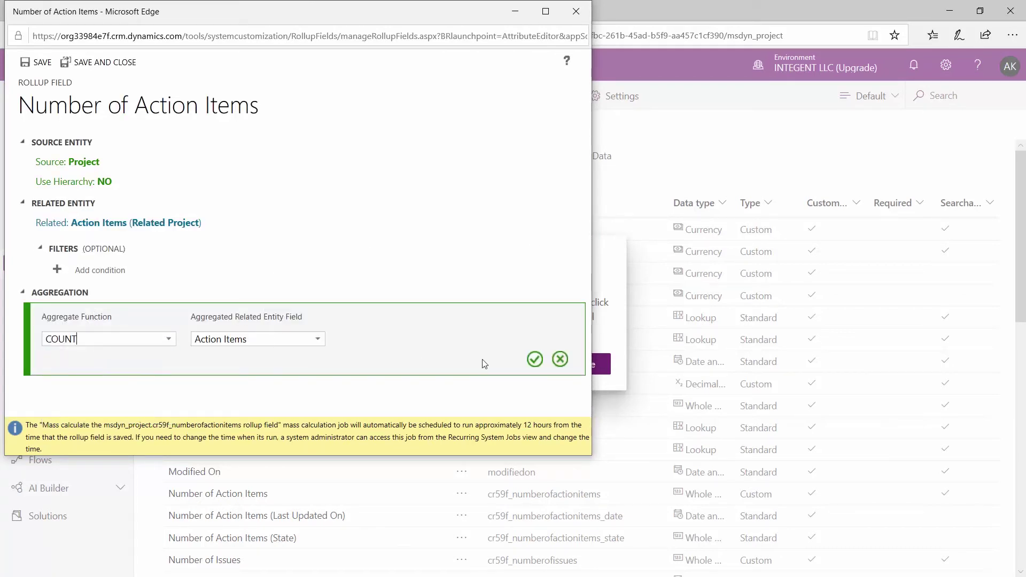
click(534, 359)
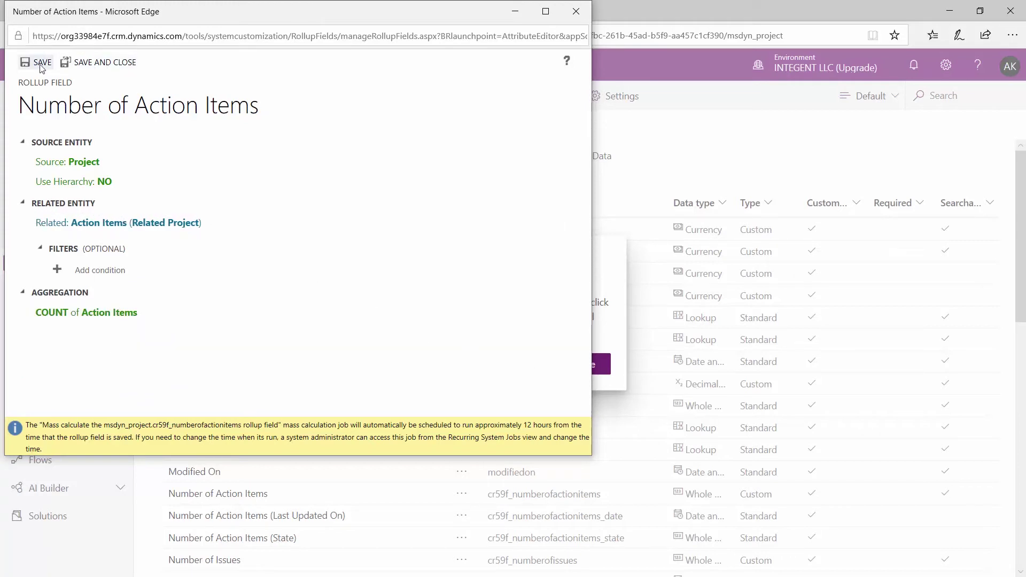
click(82, 67)
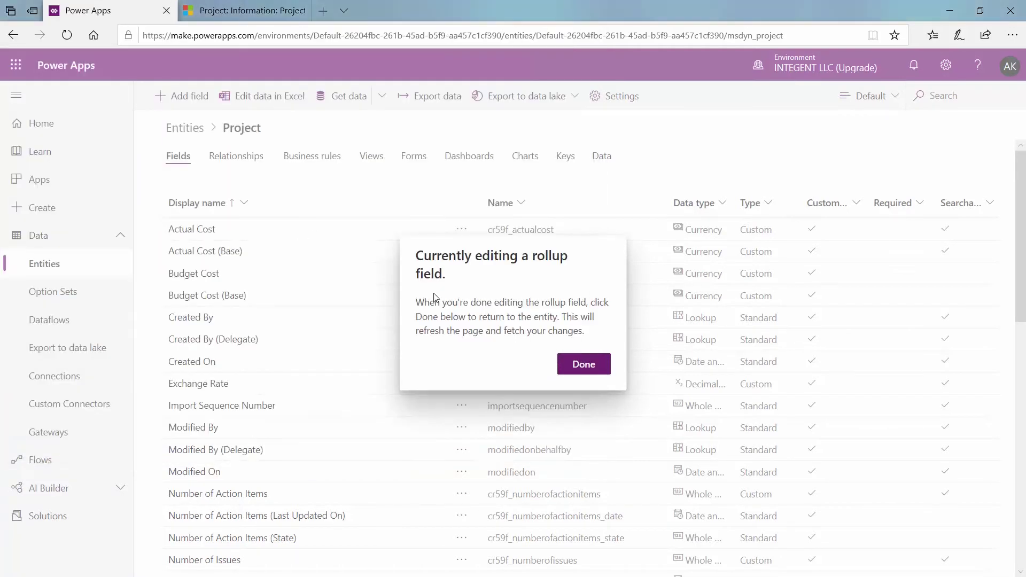
click(587, 369)
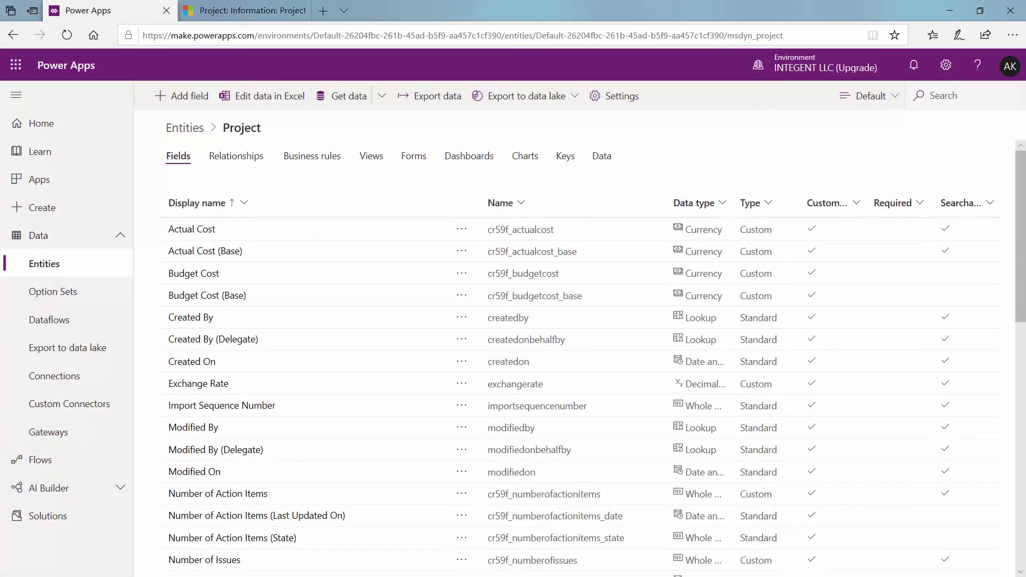
Step: Open the Project entity's main Information form for editing and collapse its properties pane
scroll(328, 341, down, 3)
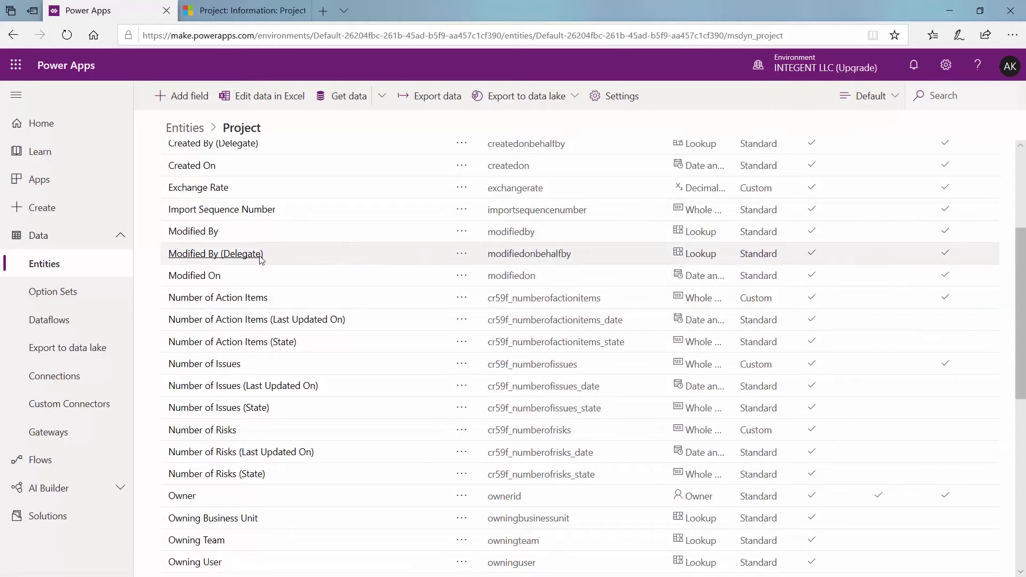
scroll(553, 275, up, 3)
click(379, 164)
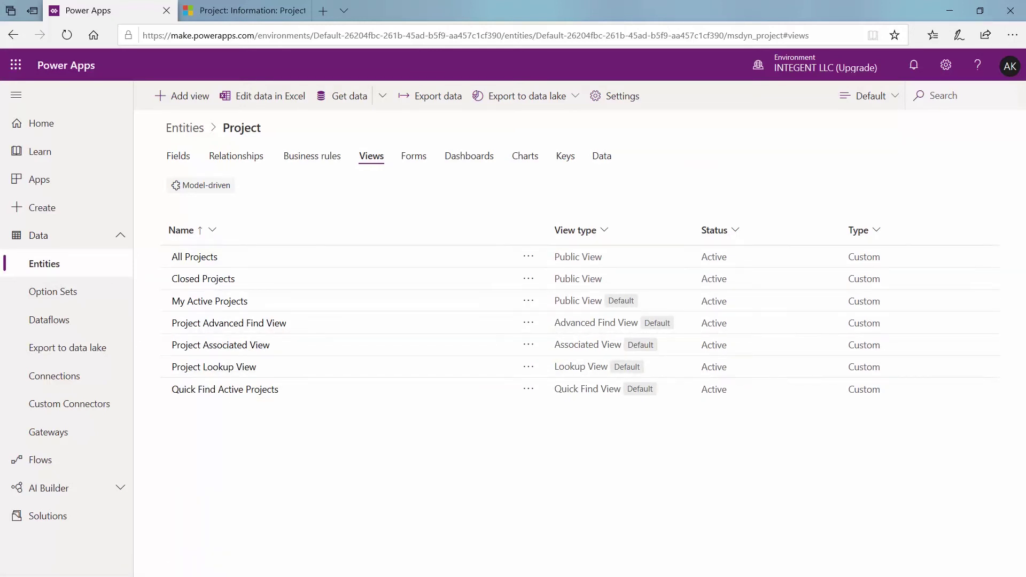
click(414, 160)
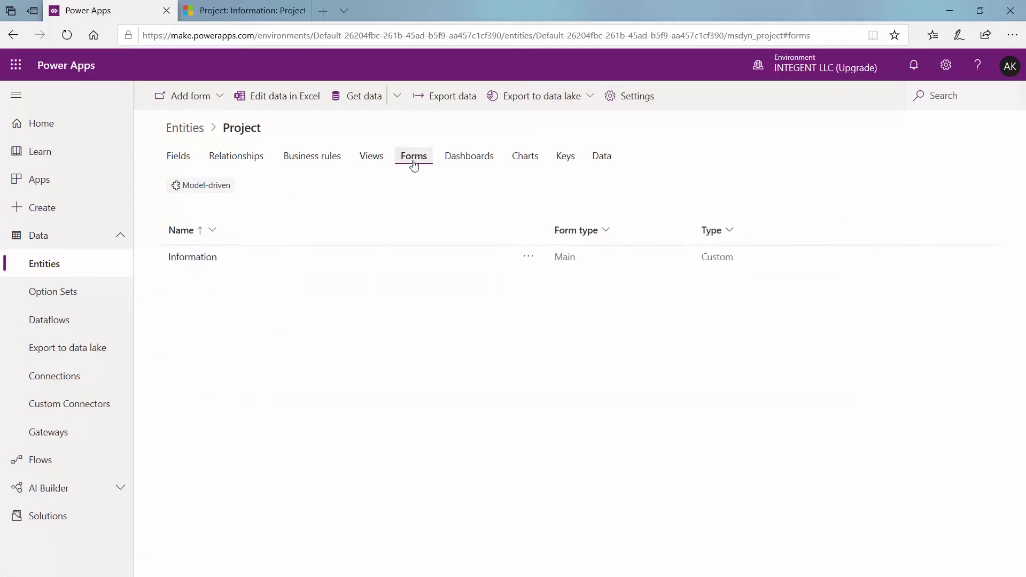
click(203, 257)
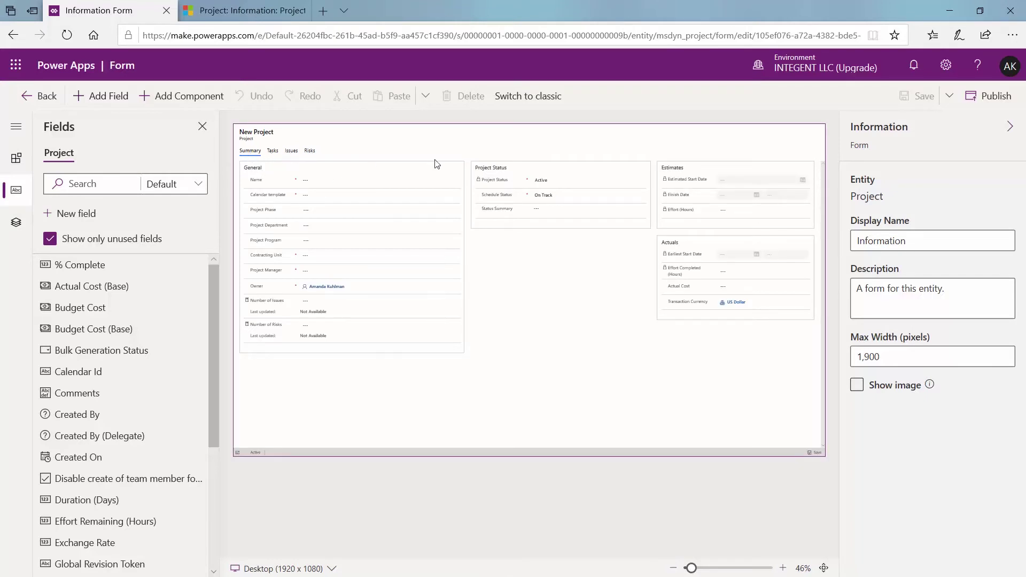
click(1010, 126)
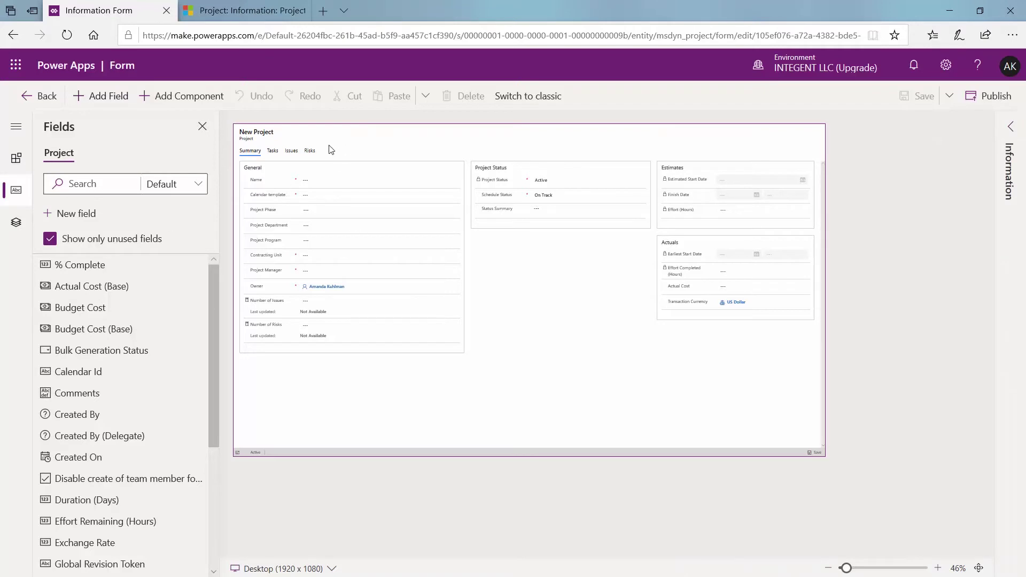
Step: Add a 1-column tab after the Risks tab and label it "Action Items"
click(311, 152)
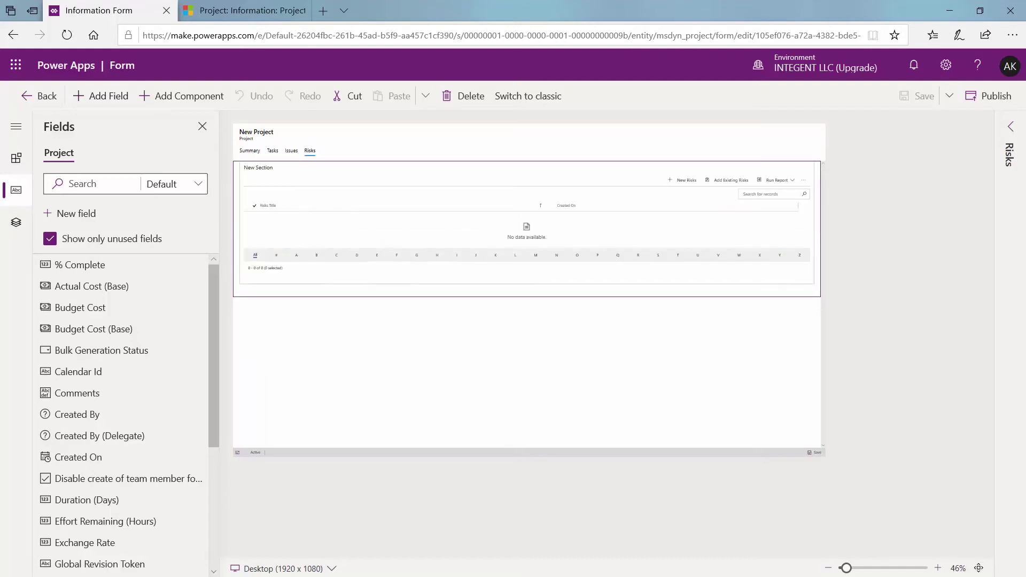
click(16, 157)
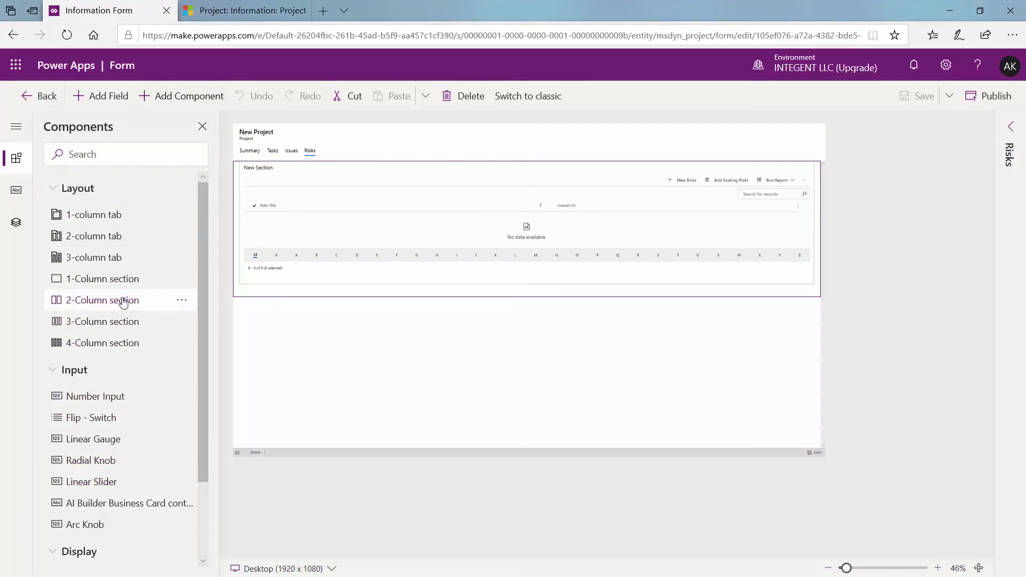
click(107, 216)
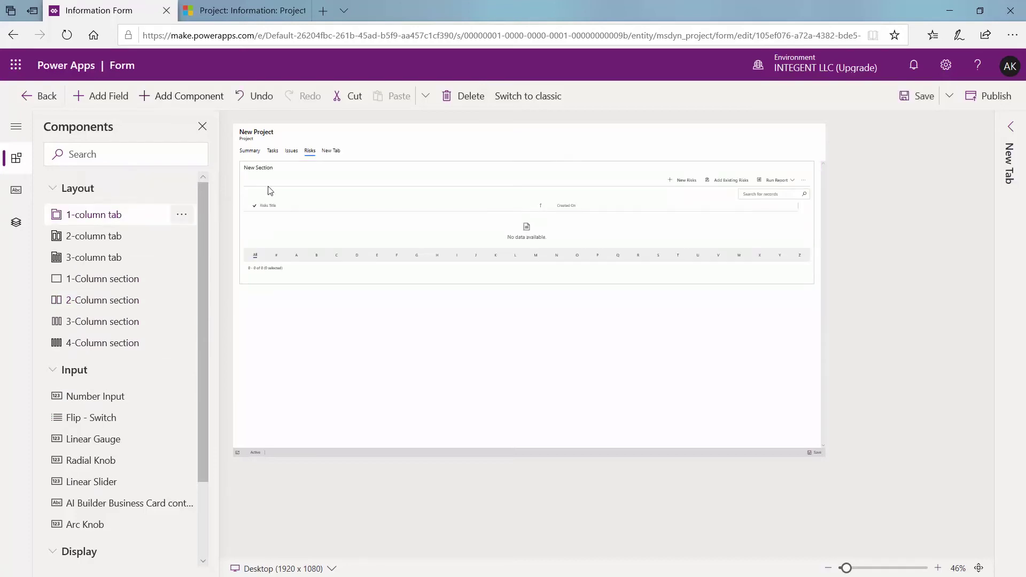
click(333, 152)
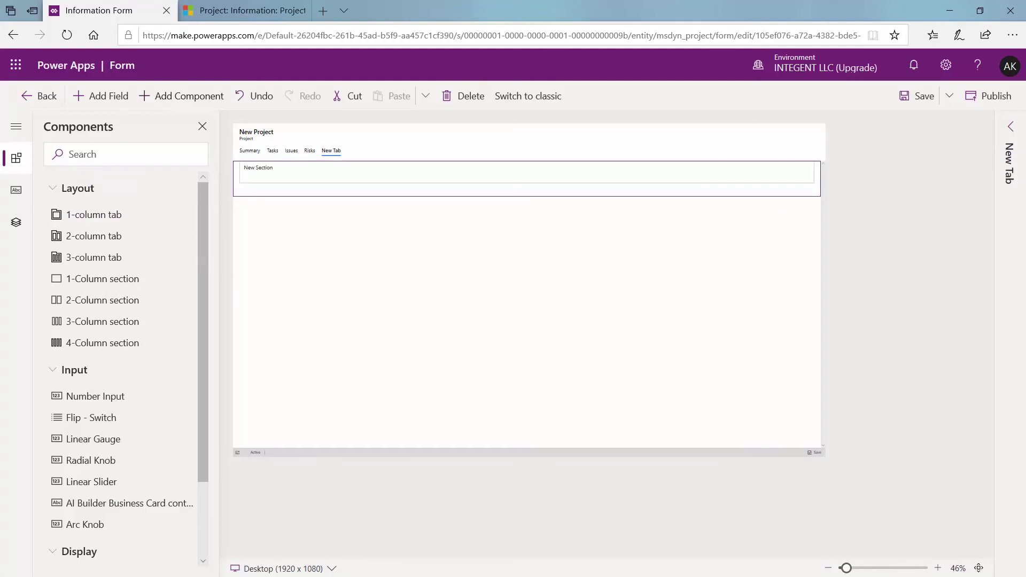
click(1011, 128)
drag(907, 222, 826, 207)
text(Action Items)
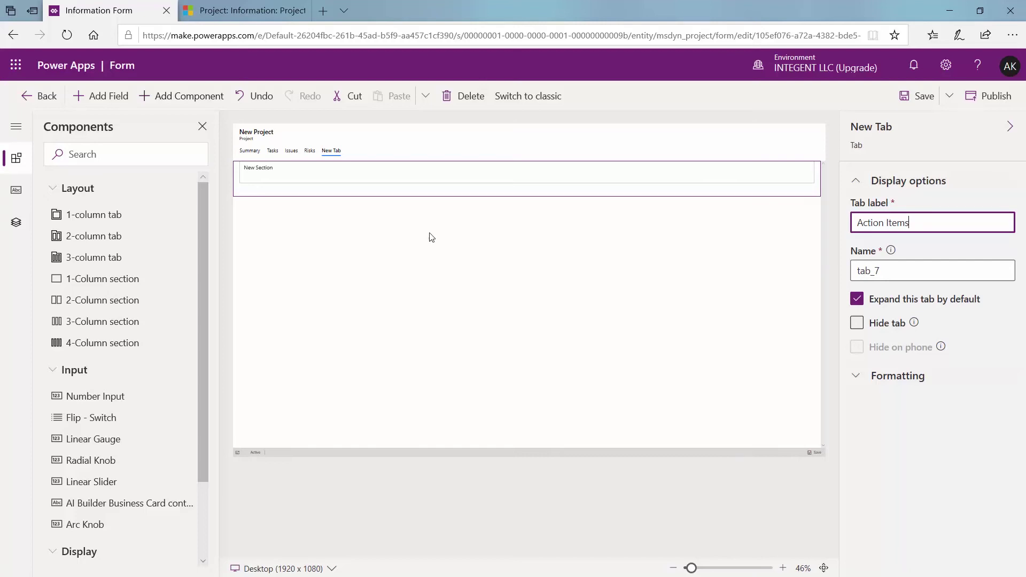
Step: Label the new tab's section "Action Items" and publish the form
click(265, 172)
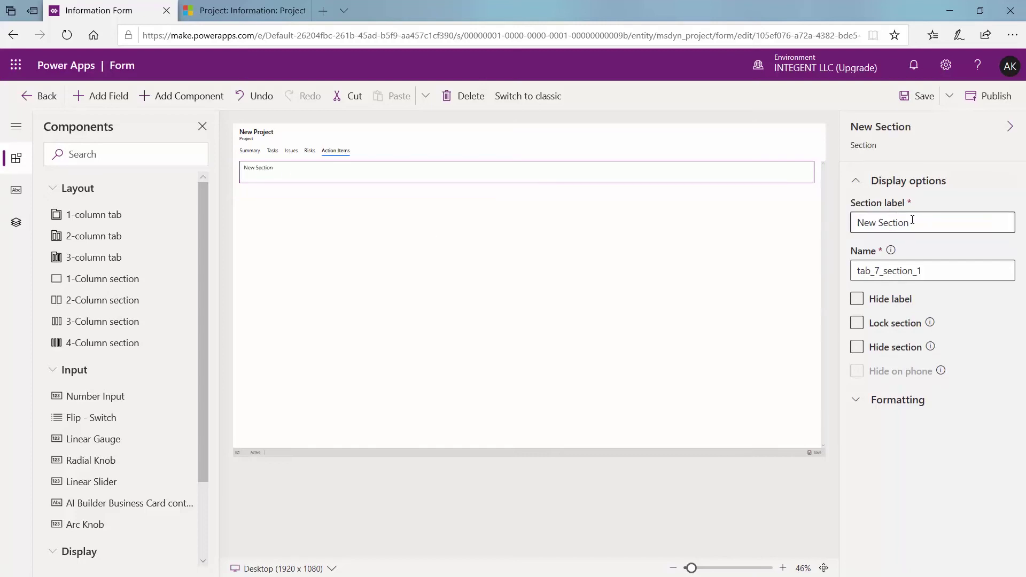
drag(908, 219, 728, 220)
text(Action Items)
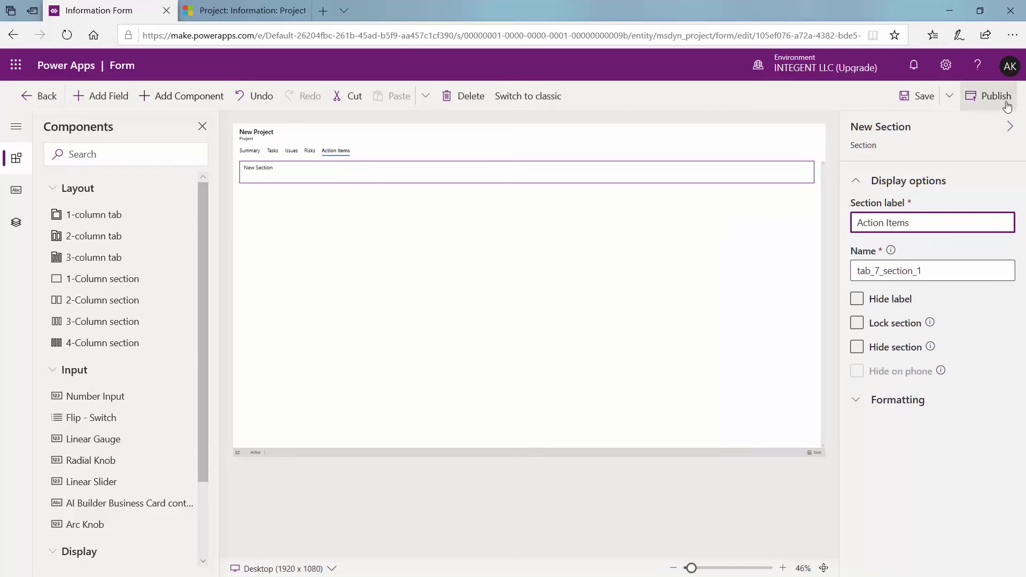
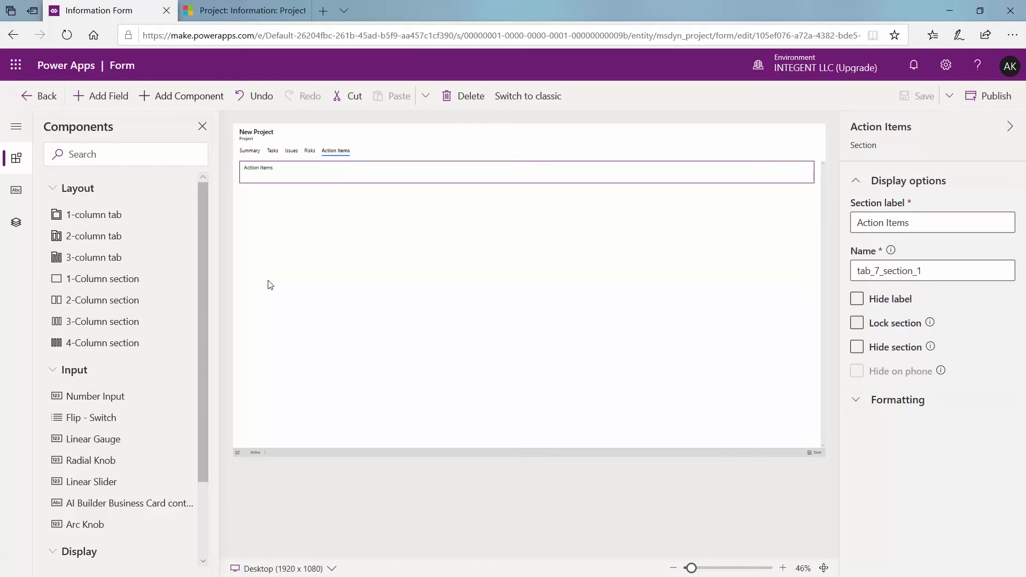
Step: Leave the form designer, return to the Power Apps home page, and open the Project app
click(38, 96)
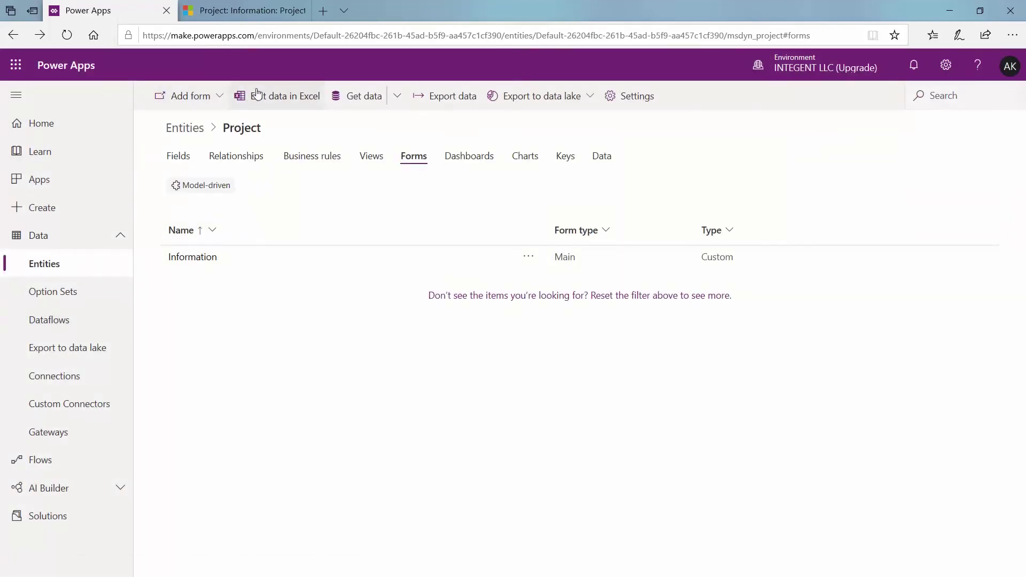
click(16, 66)
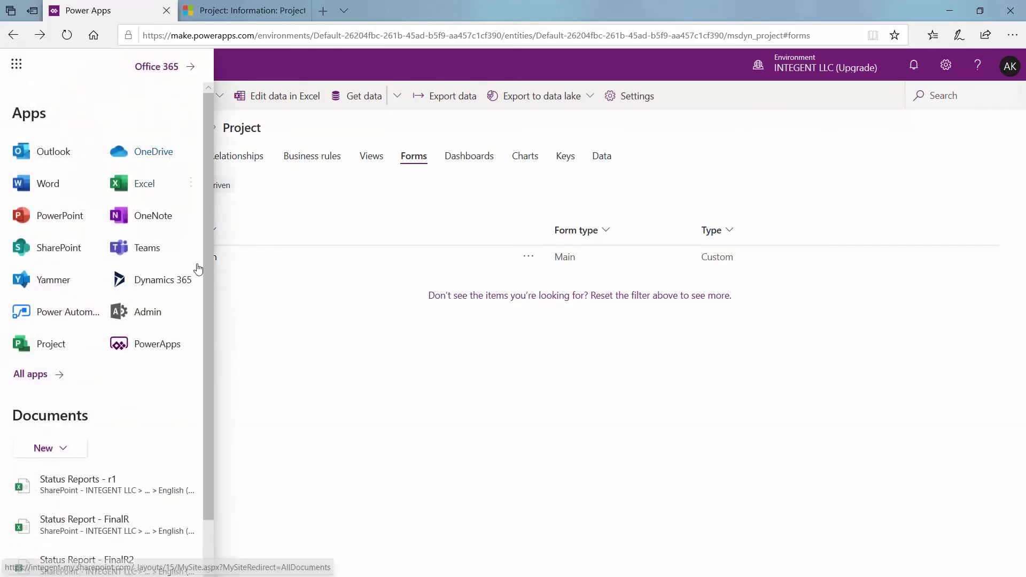
click(155, 342)
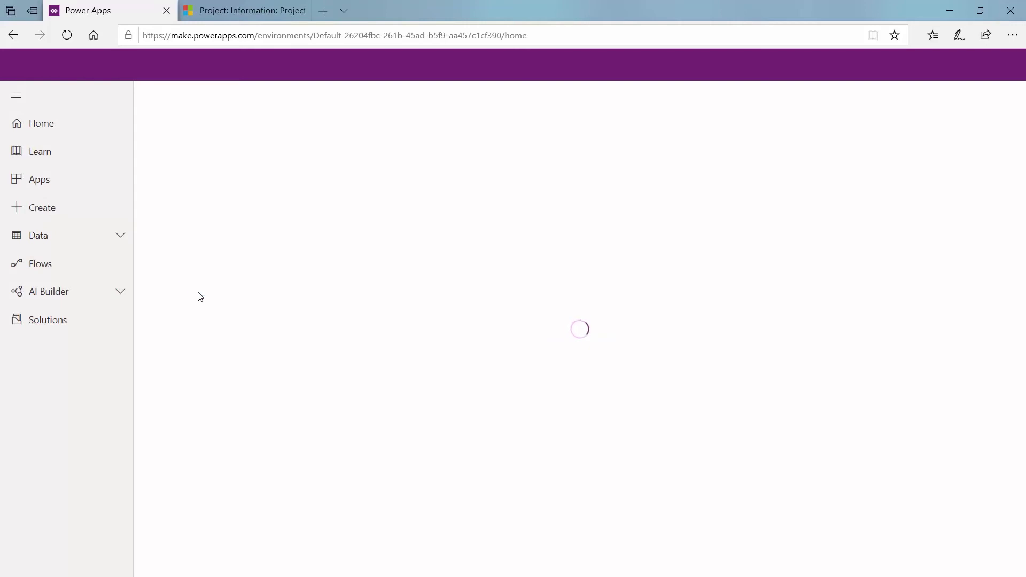
scroll(236, 328, down, 5)
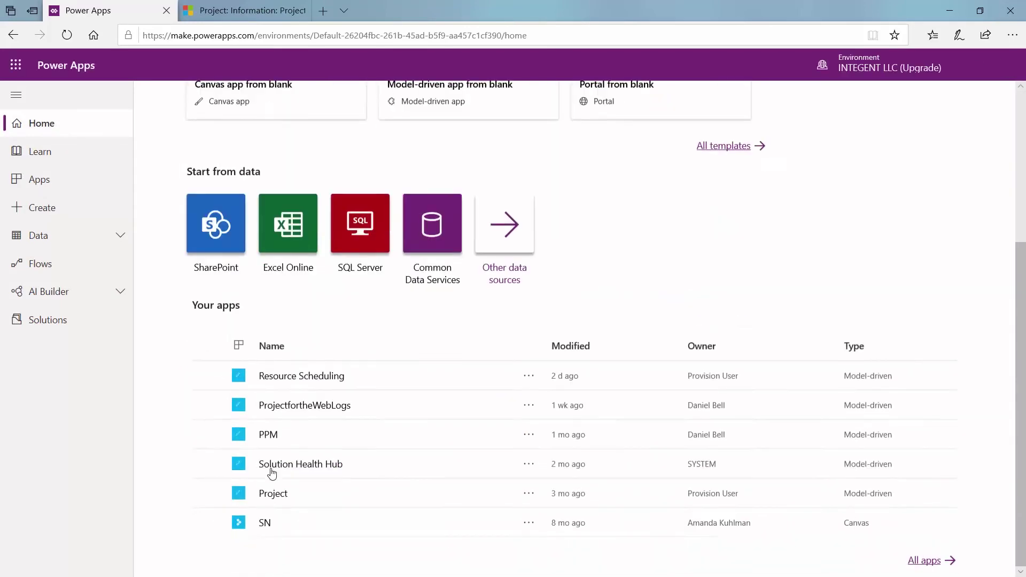
click(274, 500)
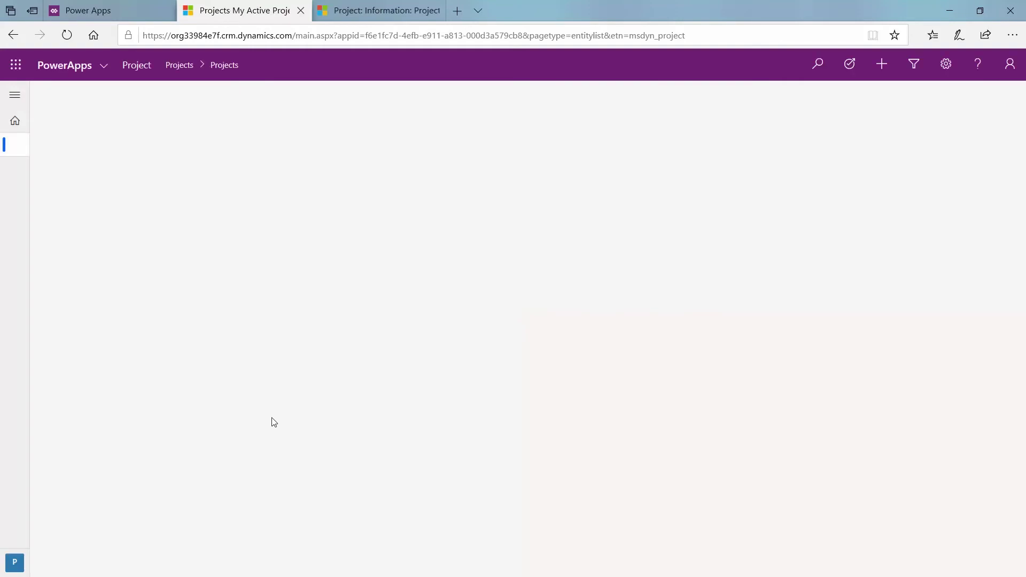
Step: Open the Project Management project and check its Action Items and Summary tabs
click(131, 243)
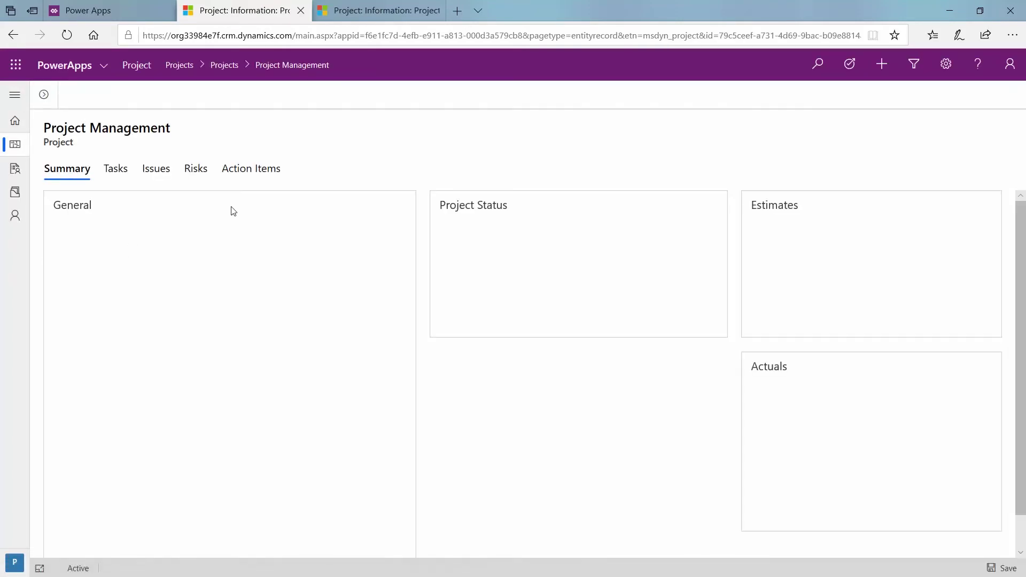
click(252, 170)
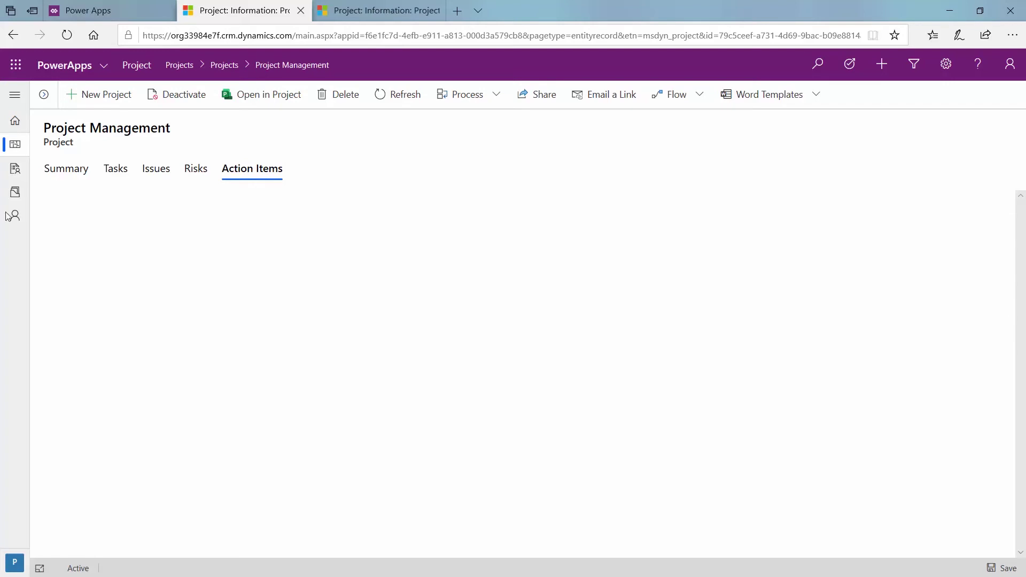
click(75, 169)
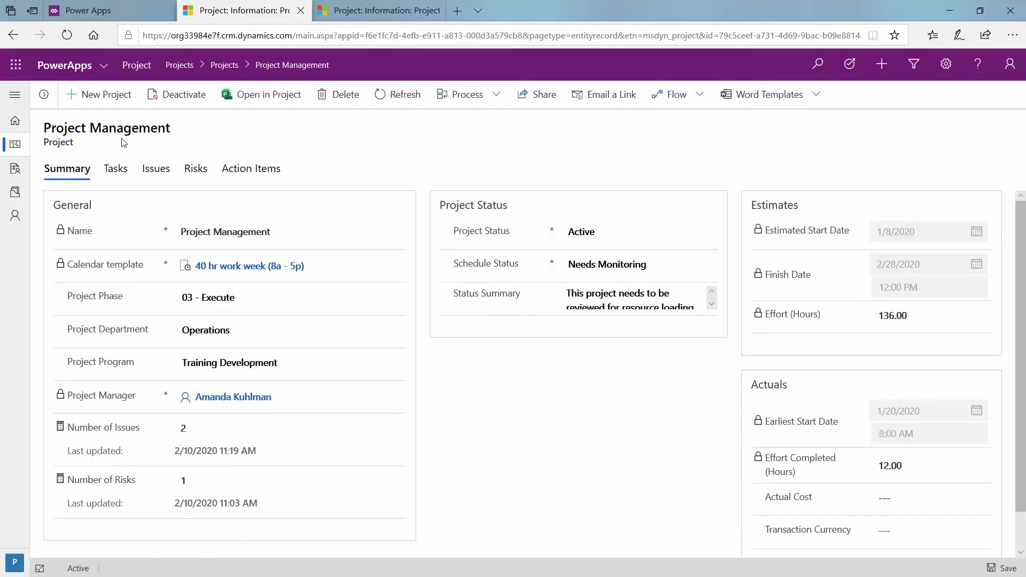
Step: Switch from the Project app back to the Power Apps home page
click(15, 65)
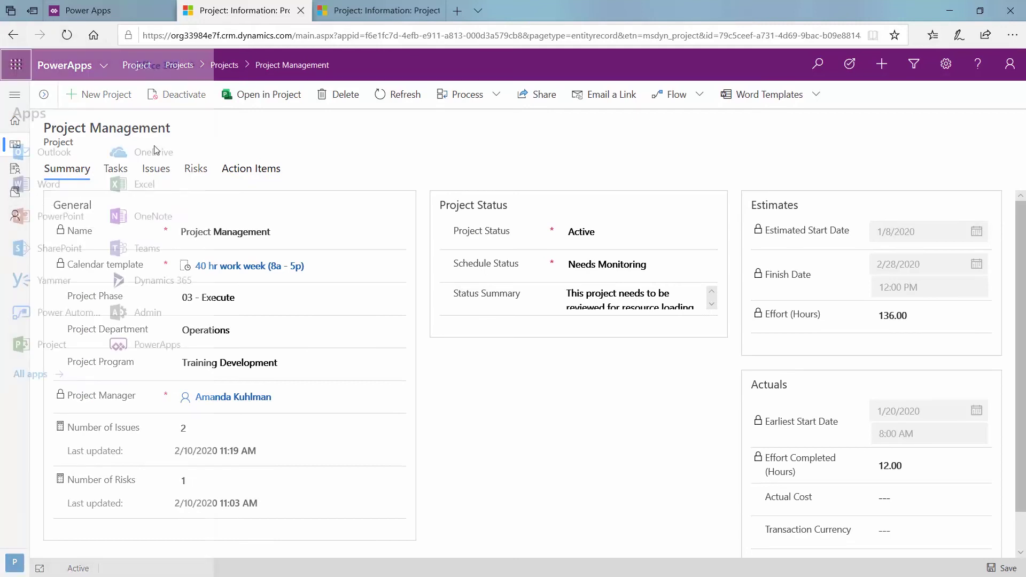
click(145, 342)
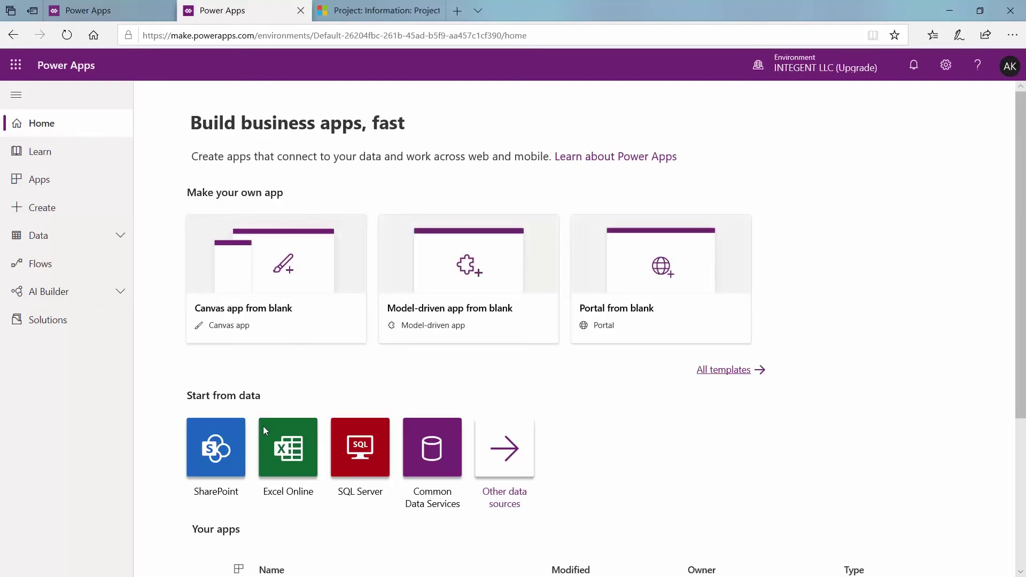
scroll(255, 463, down, 4)
click(276, 493)
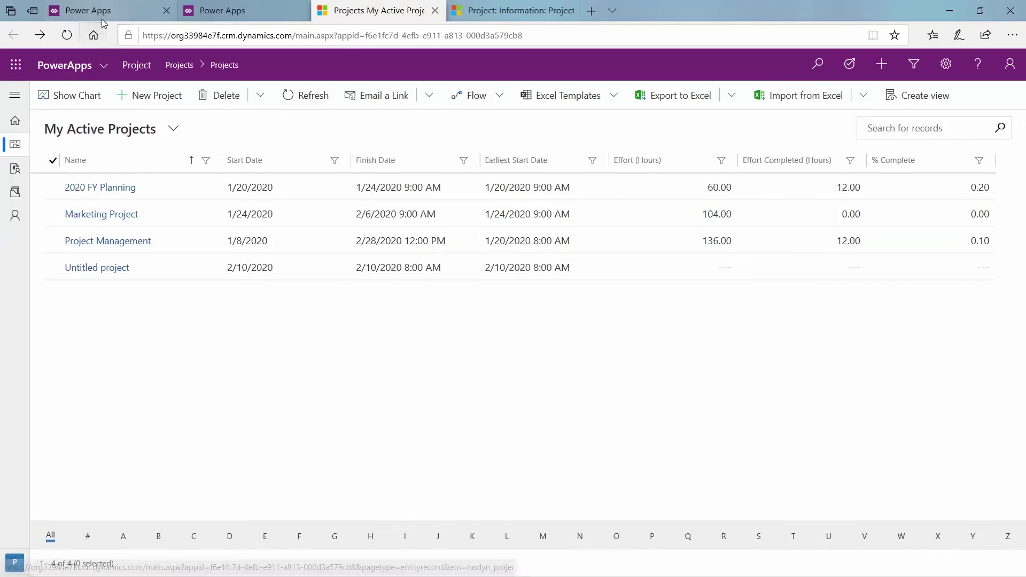
click(205, 6)
Step: List all entities of the environment under Data and open the Project entity
click(56, 236)
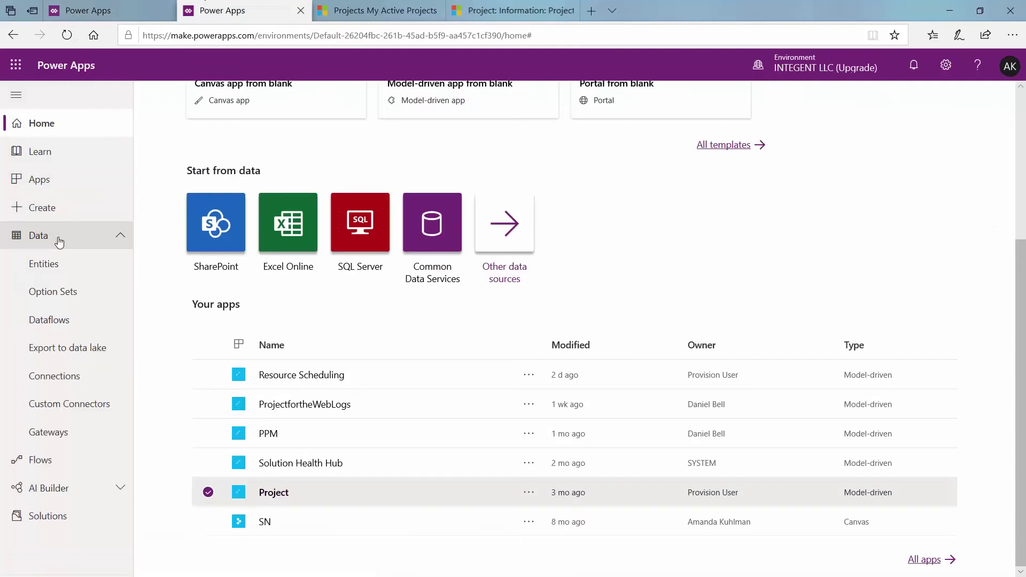
click(56, 273)
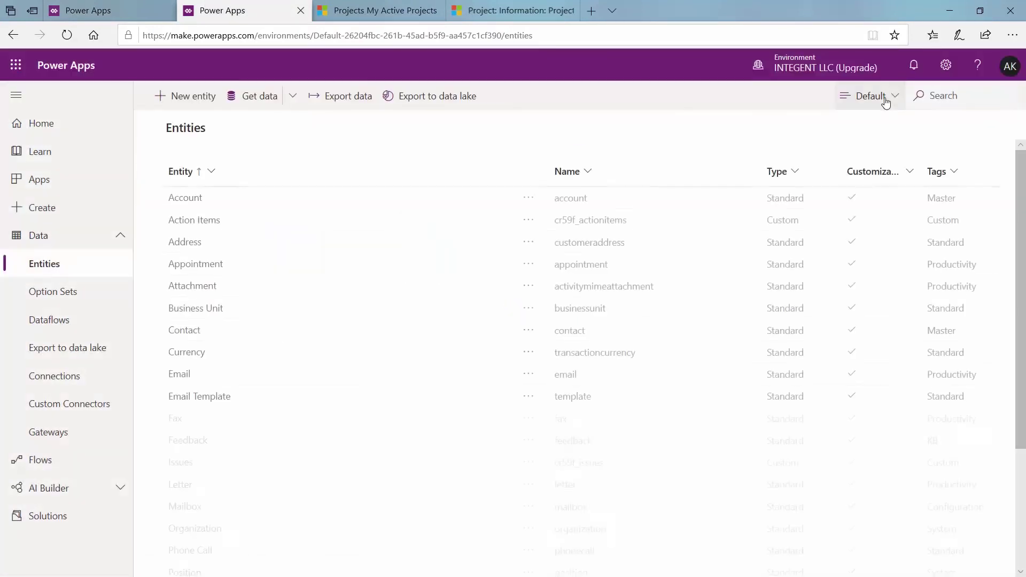
click(863, 102)
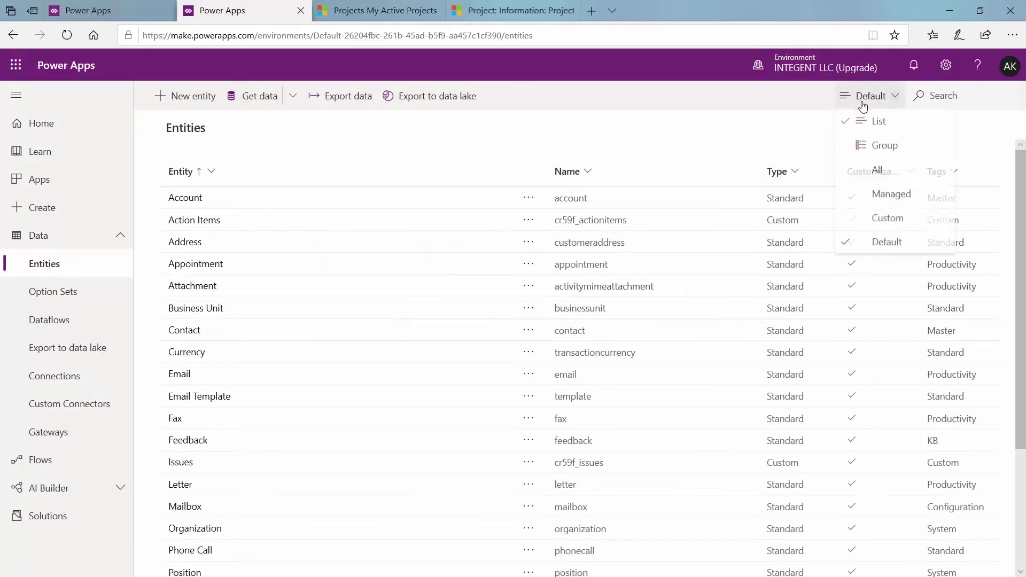
click(882, 171)
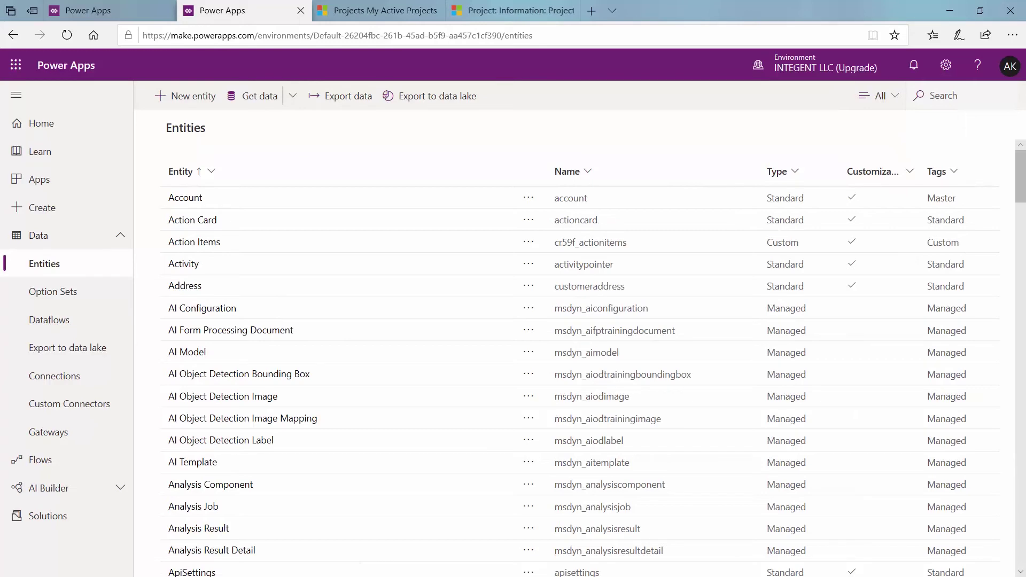
scroll(294, 202, down, 20)
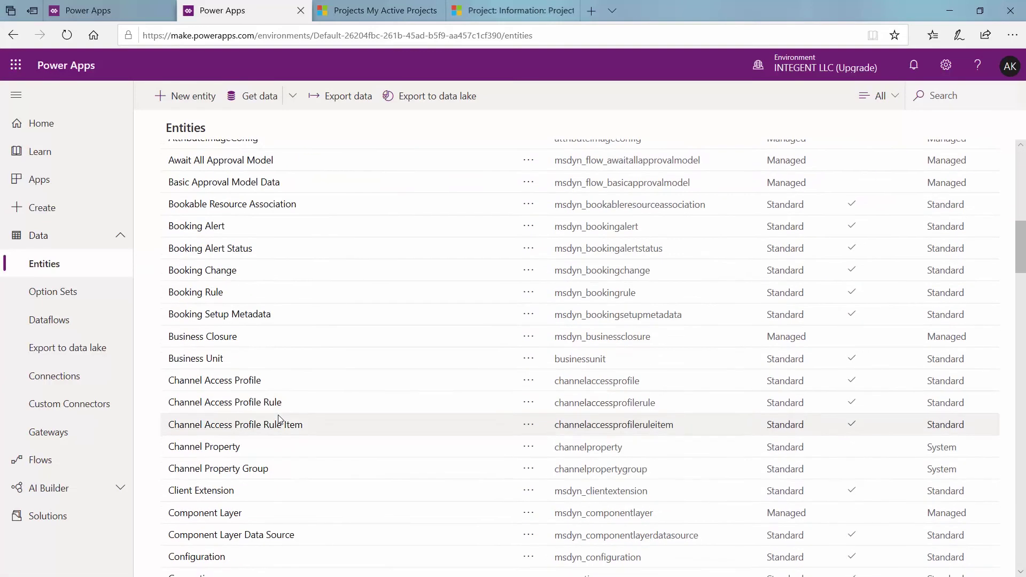
scroll(280, 417, down, 15)
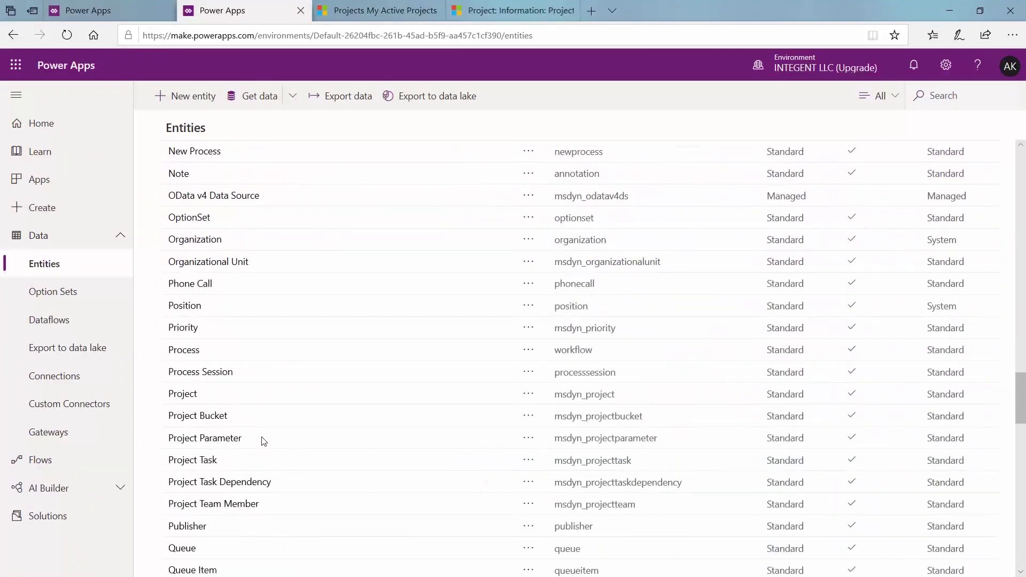
click(185, 397)
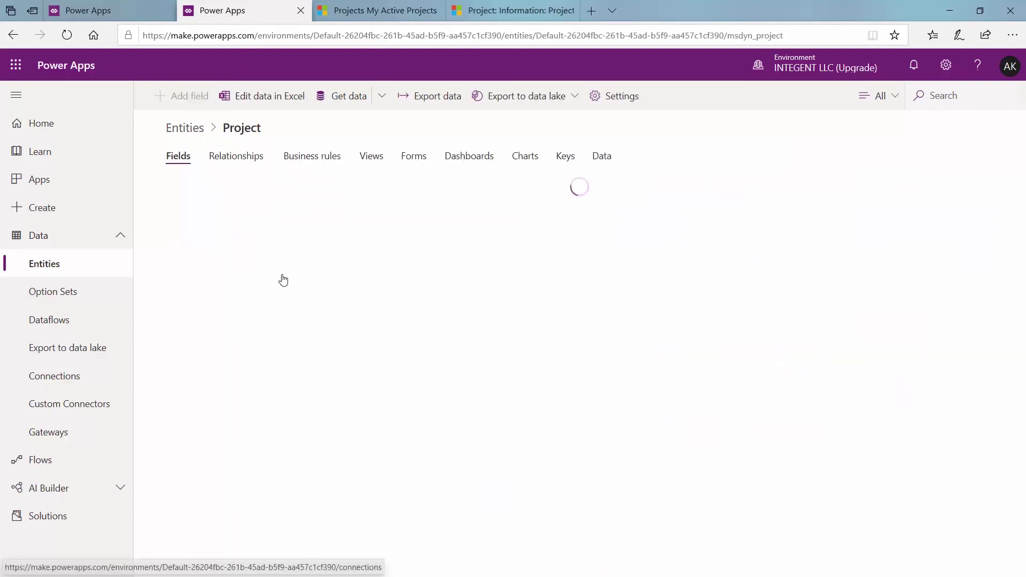
Step: Open the Project entity's main form Information in the form designer
click(415, 156)
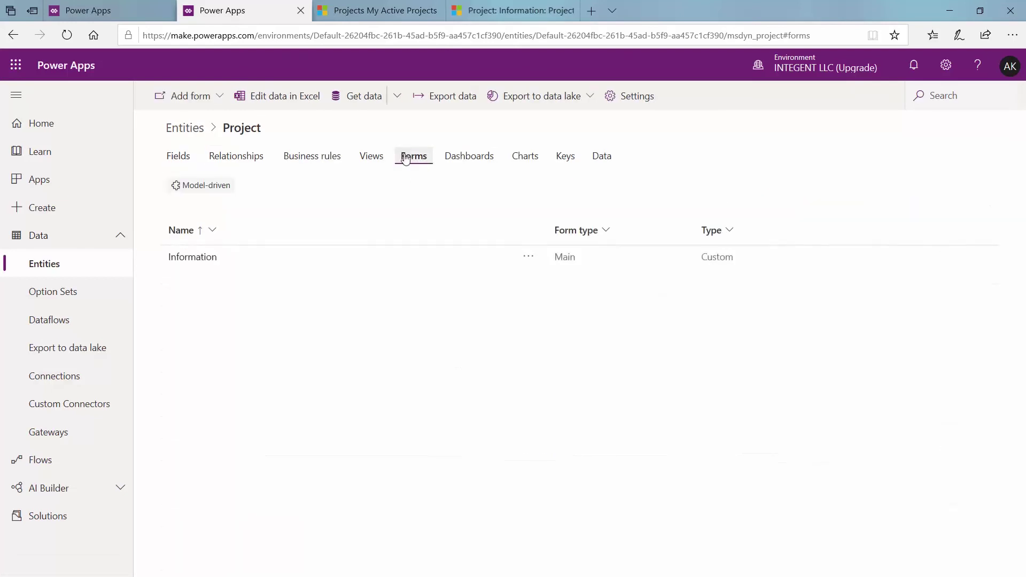
click(371, 157)
click(402, 161)
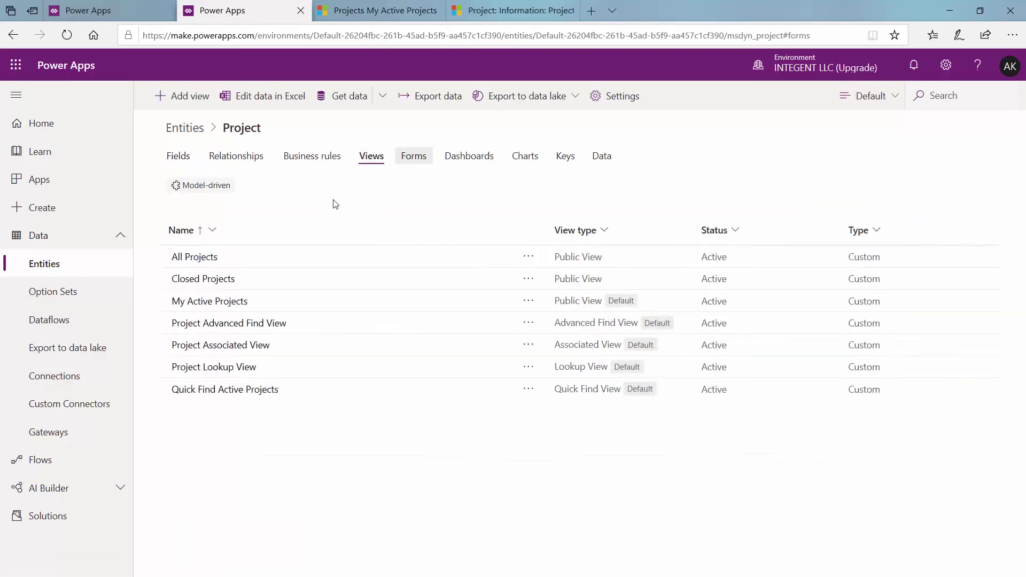
click(201, 257)
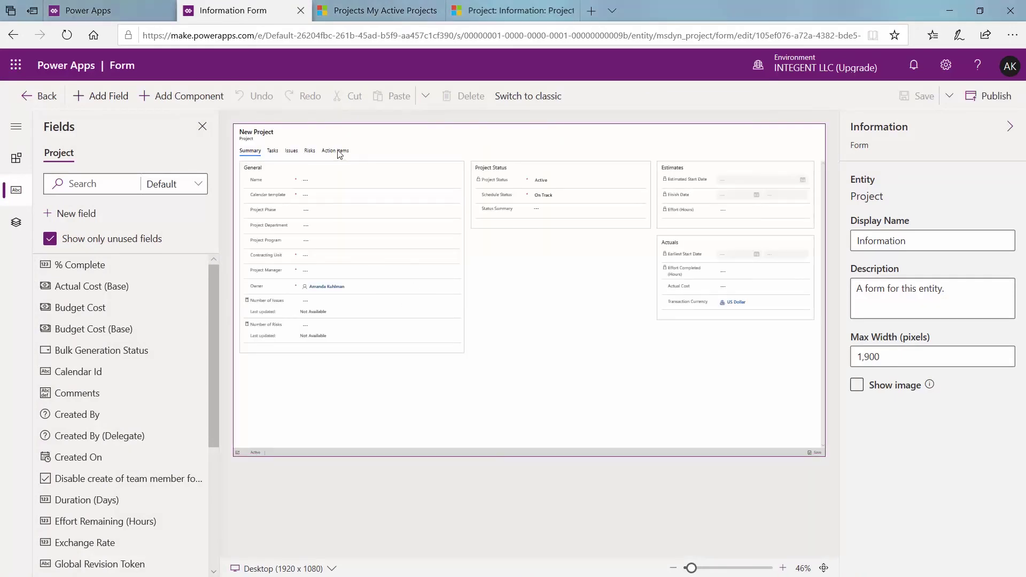
Step: Select the section on the form's Action Items tab and insert a Subgrid component into it
click(337, 151)
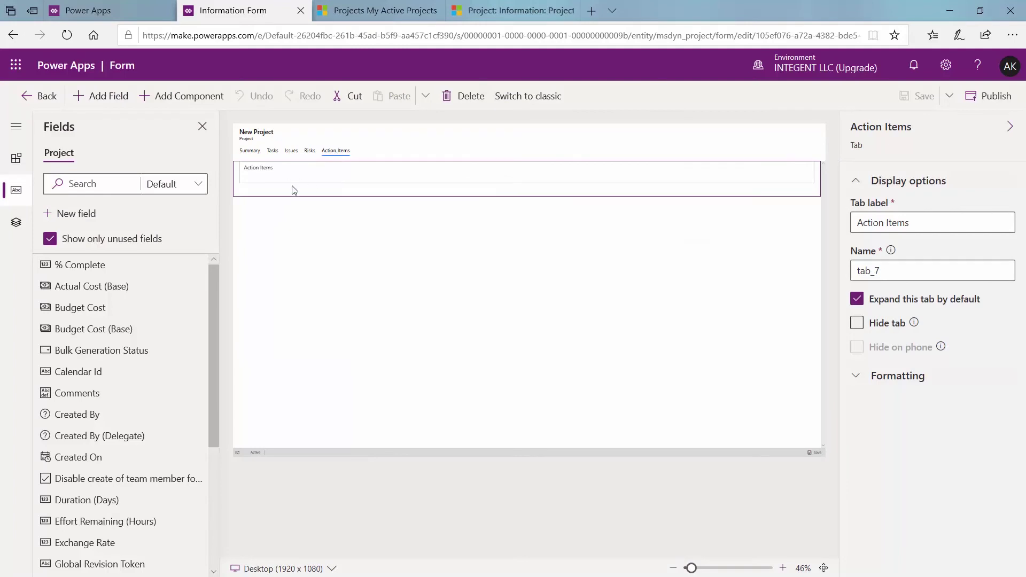
click(293, 182)
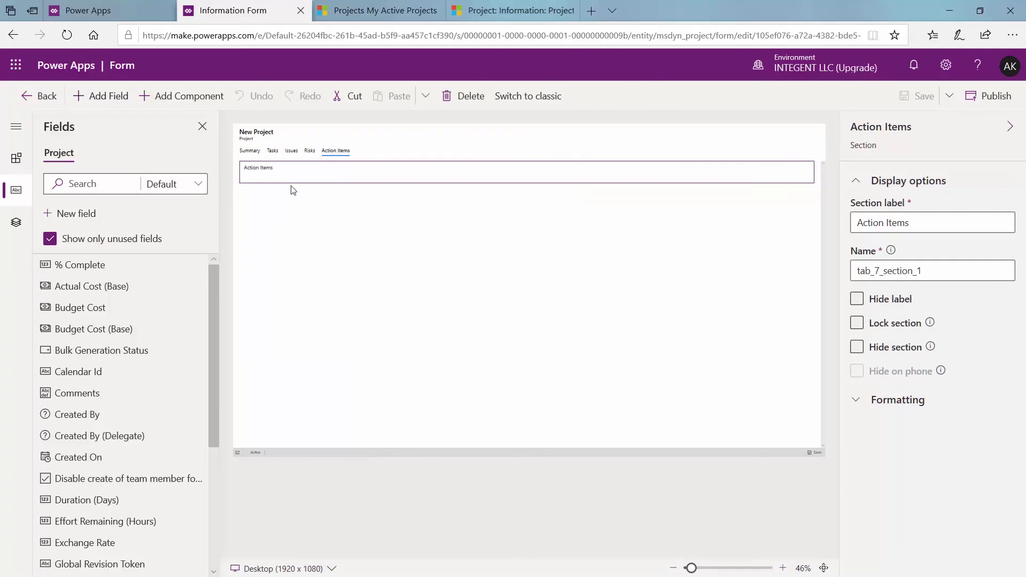
click(178, 97)
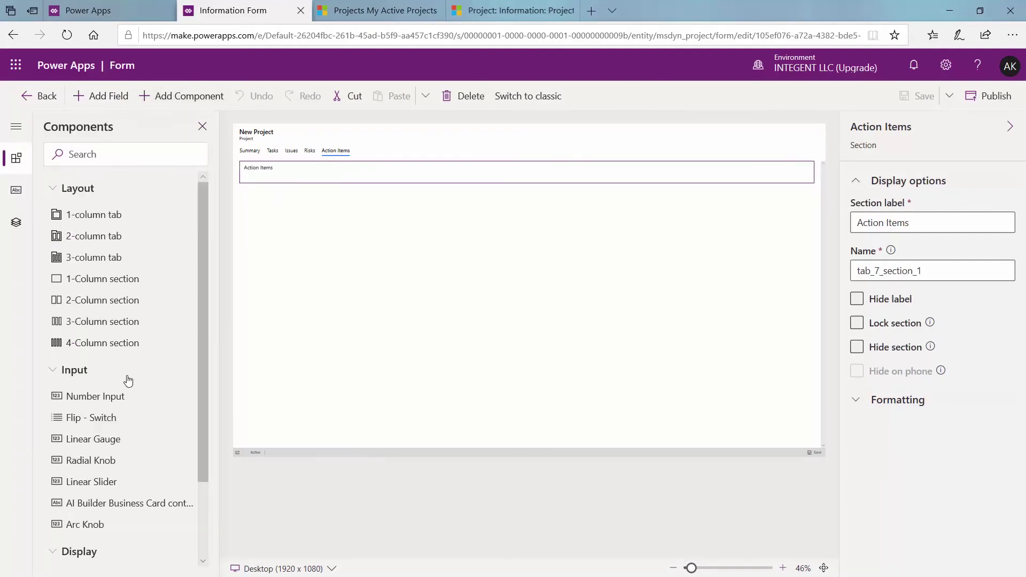
scroll(128, 374, down, 2)
mouse_move(125, 327)
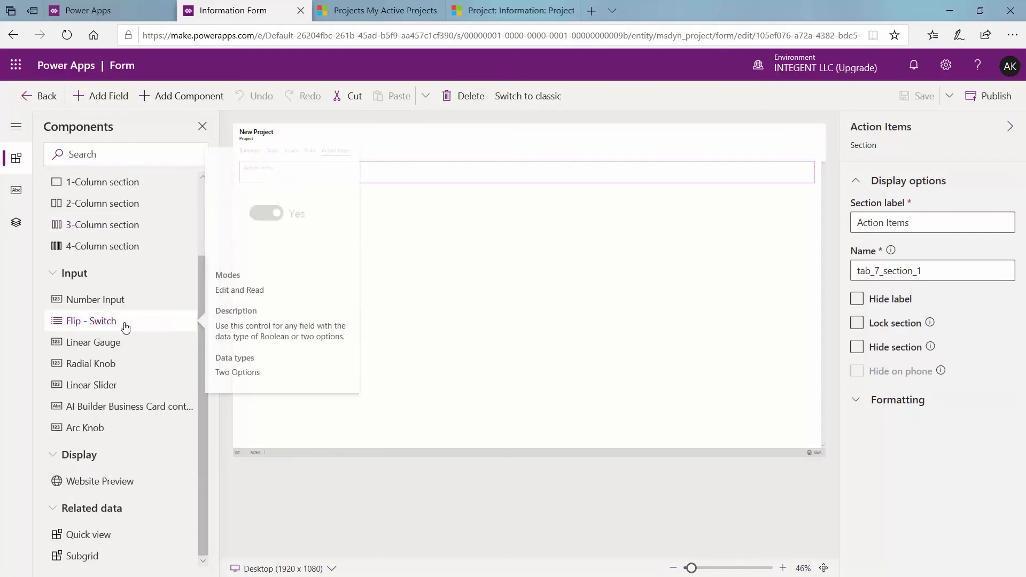
mouse_move(84, 558)
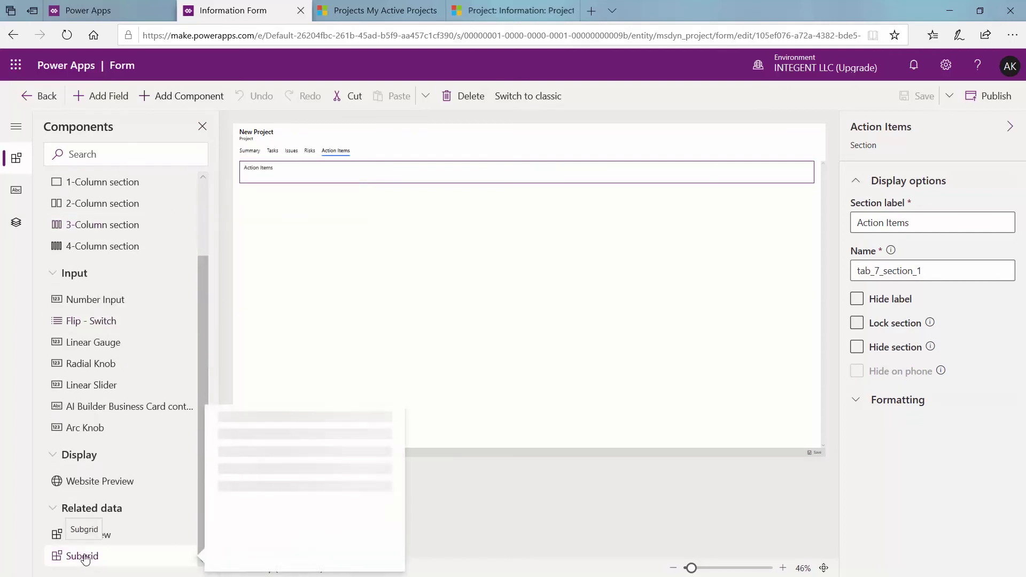
click(84, 558)
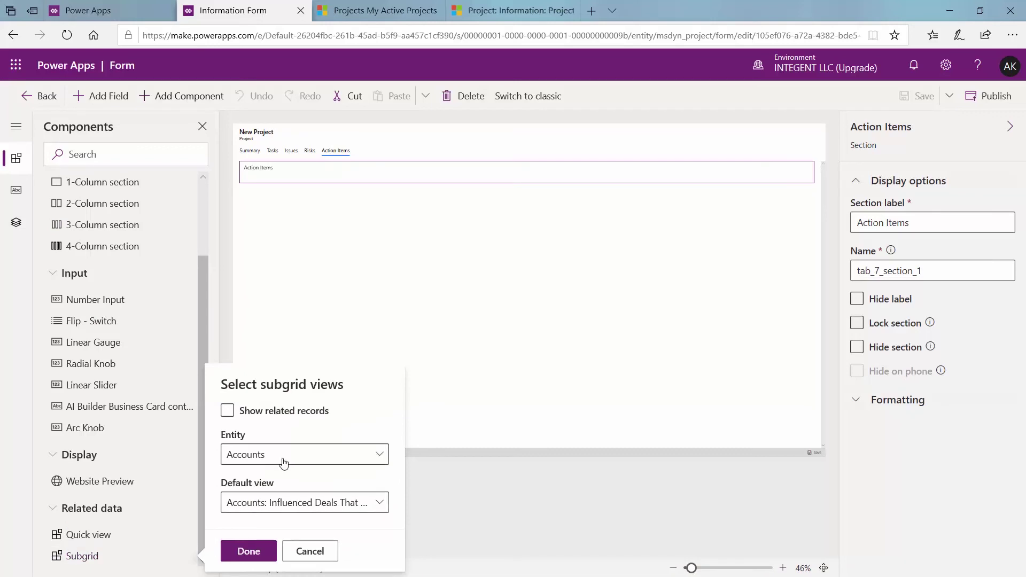
Step: Set the subgrid's entity to Action Items with the default view Active Action Items, then publish and leave the form
click(381, 456)
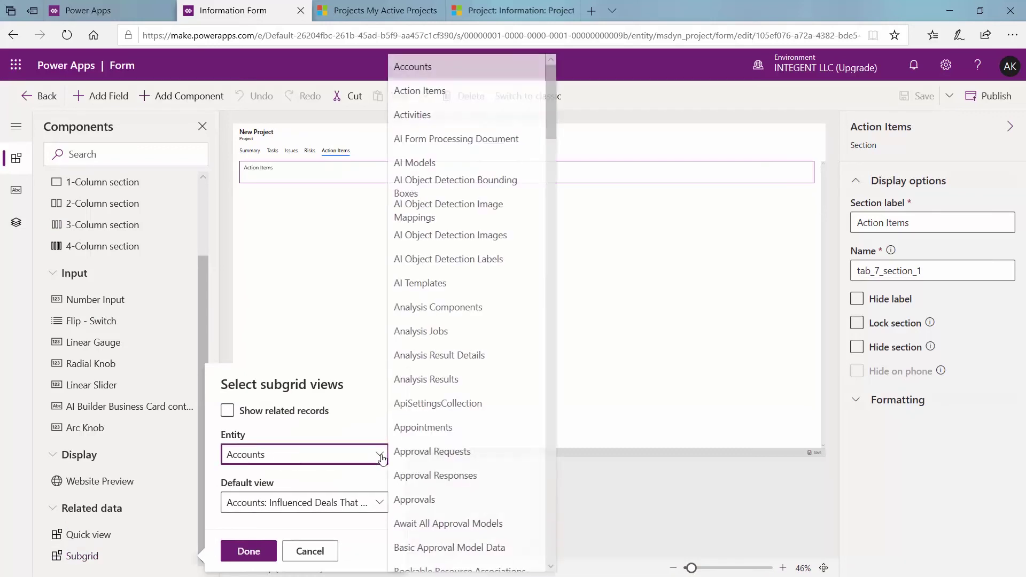
click(420, 91)
click(370, 511)
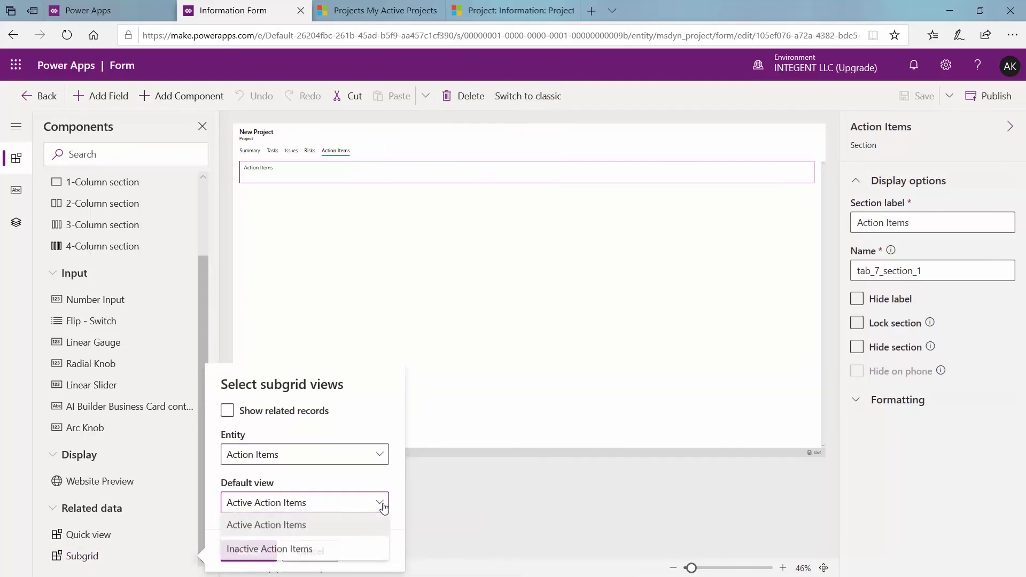
click(381, 524)
click(274, 546)
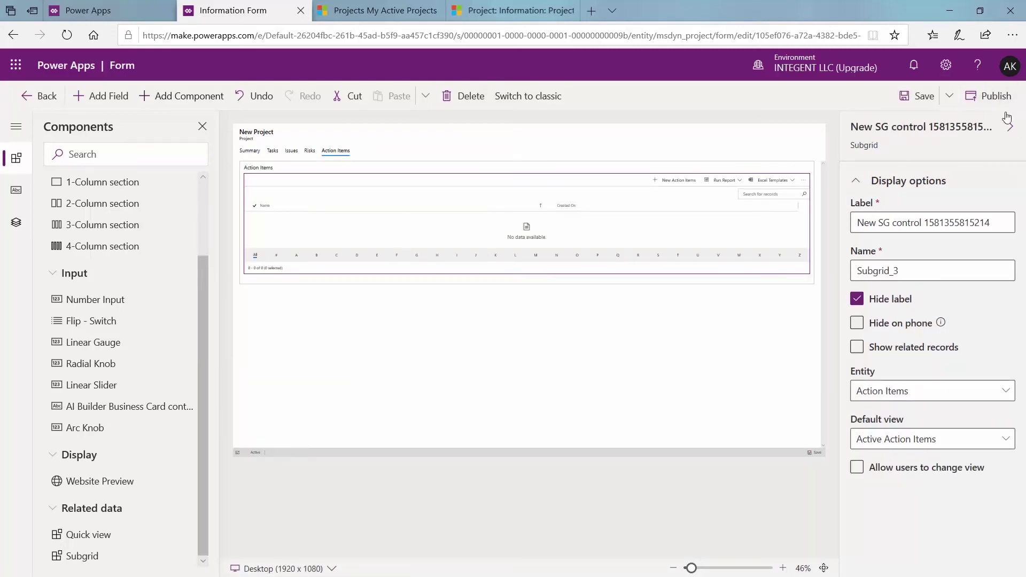
click(996, 97)
click(39, 96)
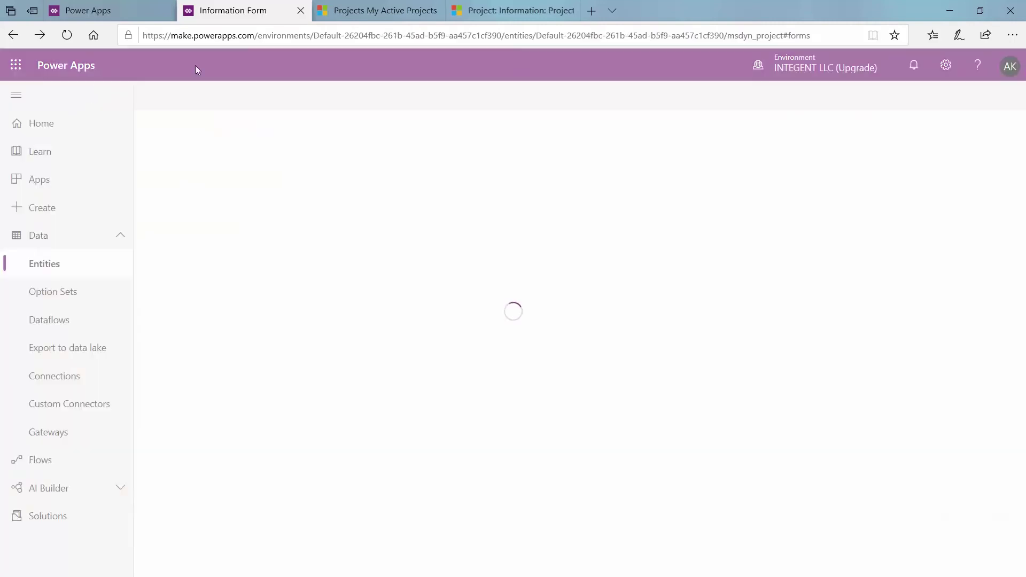
Step: Switch to the Project app and open the Action Items tab of the Project Management project
click(377, 14)
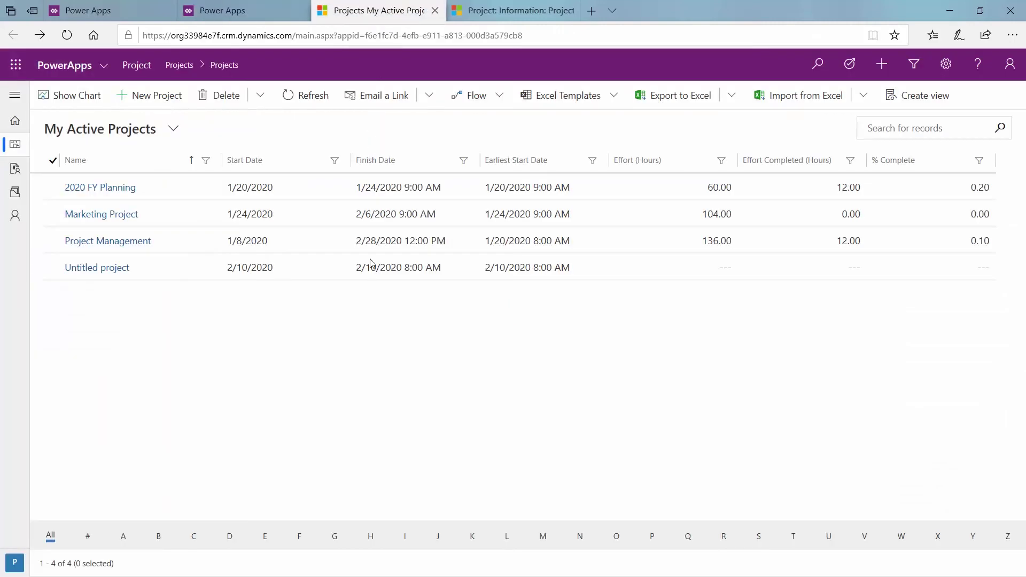
click(121, 240)
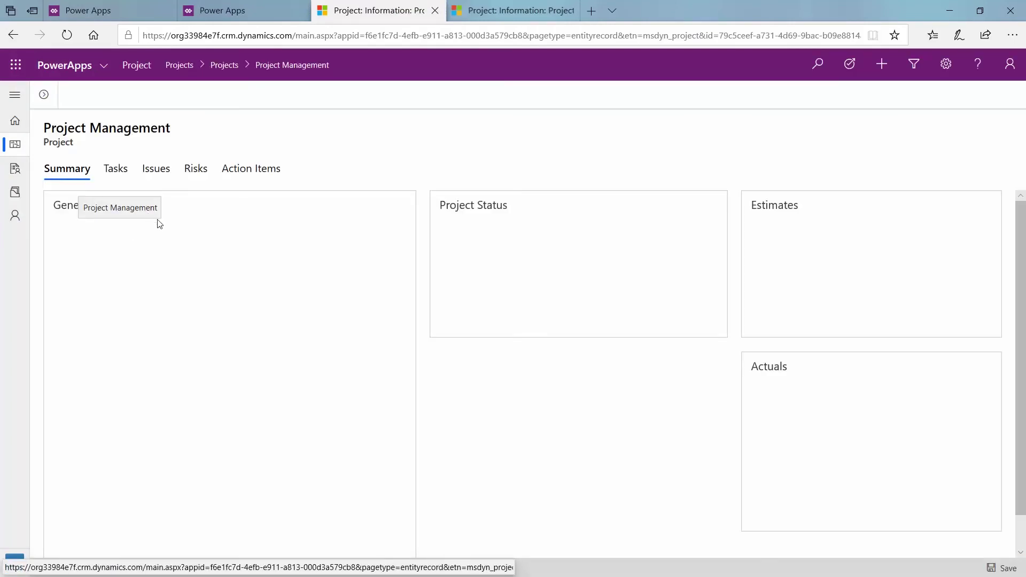
click(233, 172)
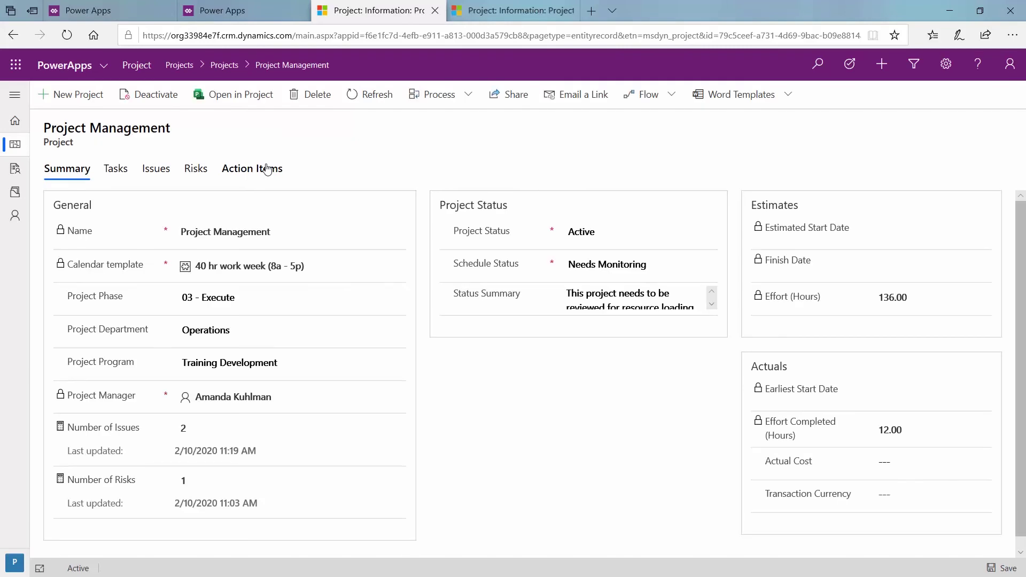
click(266, 169)
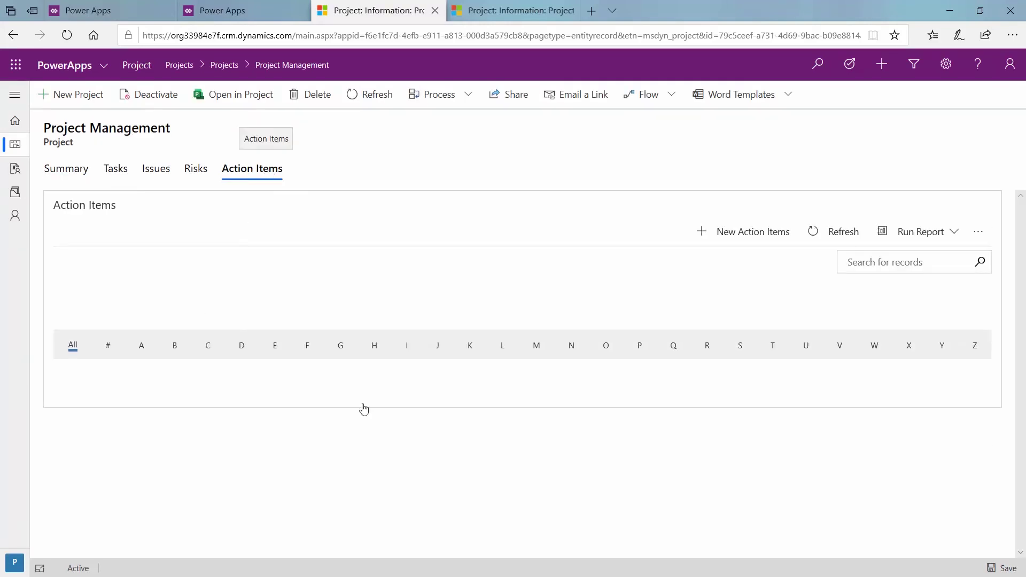
Step: Create an action item named "New Action Item", select its assignee, and enter the description "Action Items from today's meetings. Notes to be posted"
click(732, 230)
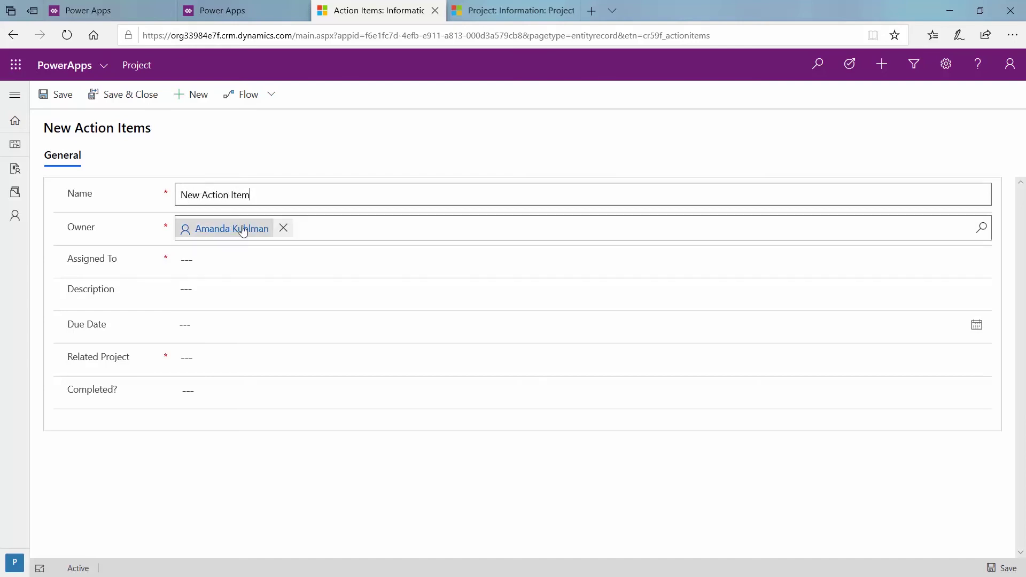
click(272, 258)
text(amanda)
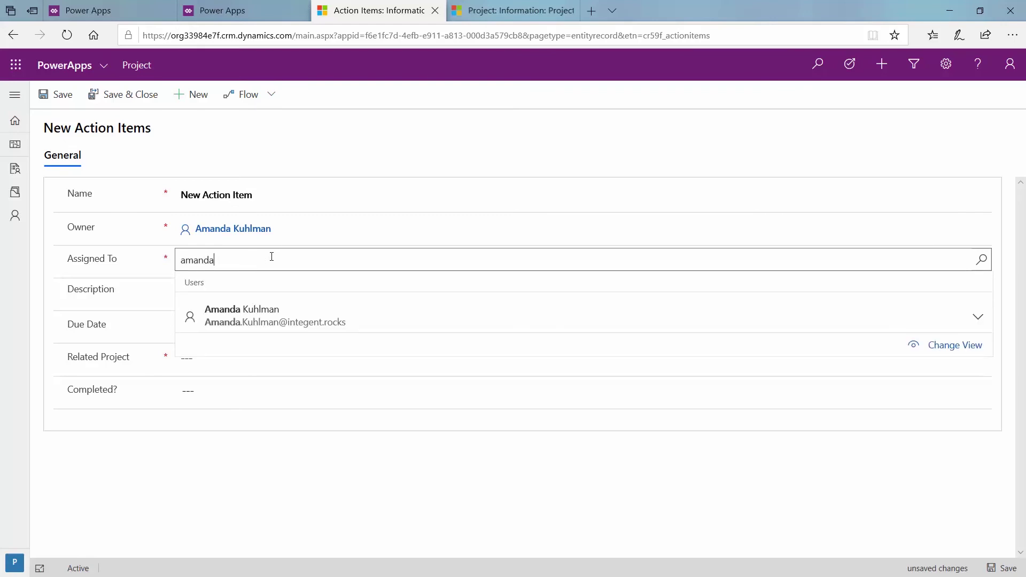
click(259, 315)
click(259, 297)
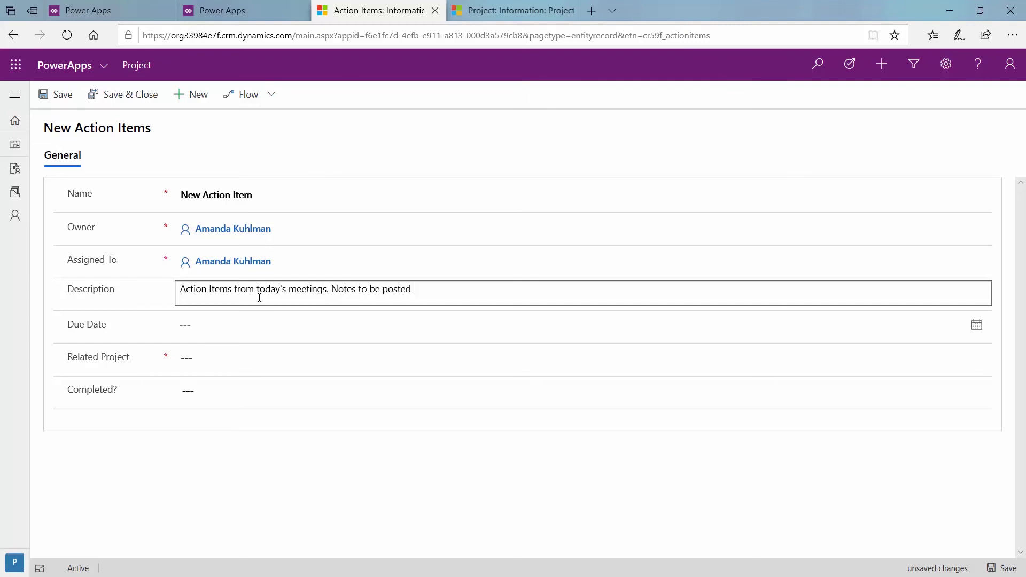
Step: Set the due date to 2/11/2020, Related Project to Project Management and Completed? to Not Allowed, then save and close the action item
click(403, 330)
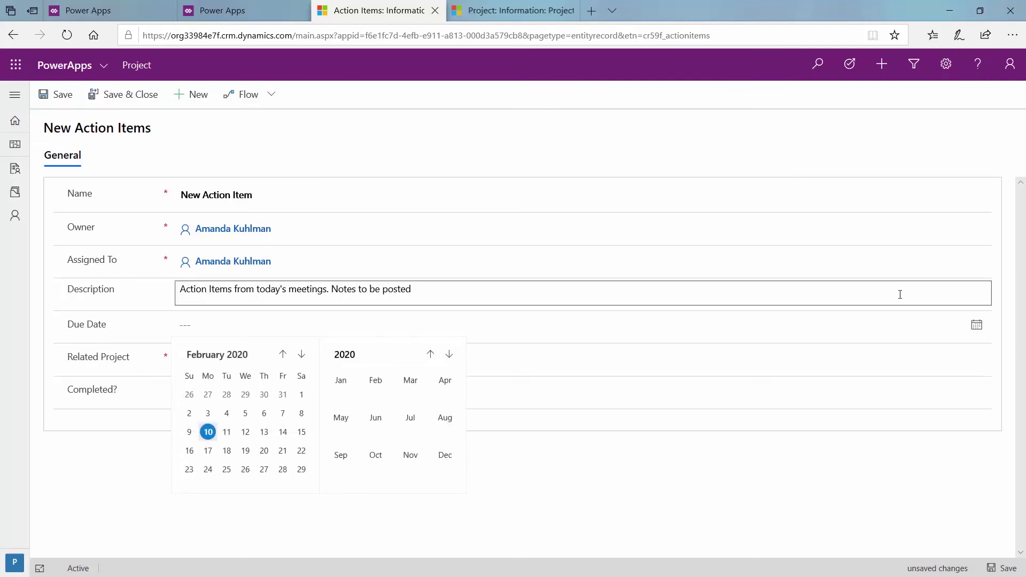
click(231, 437)
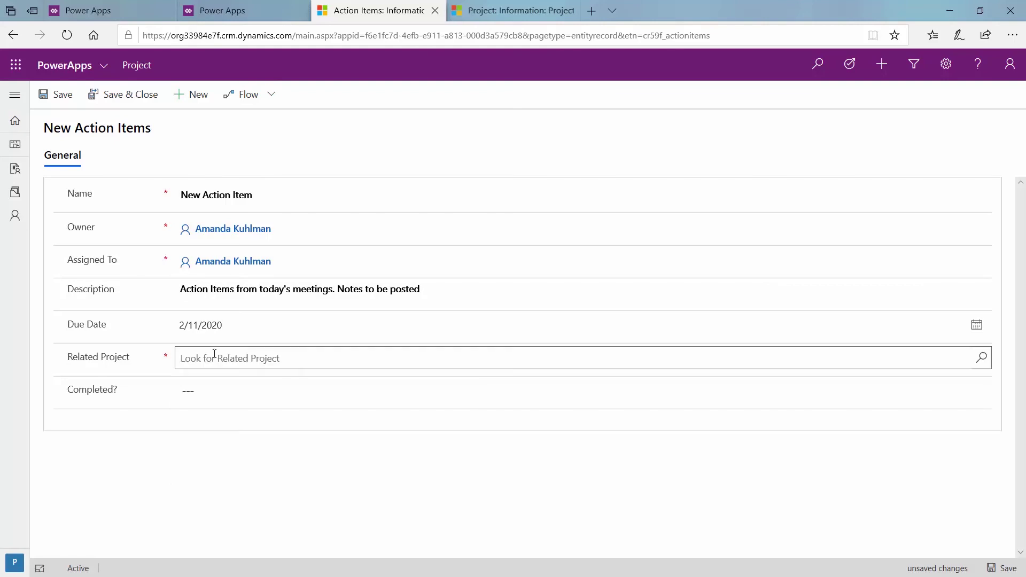
click(934, 357)
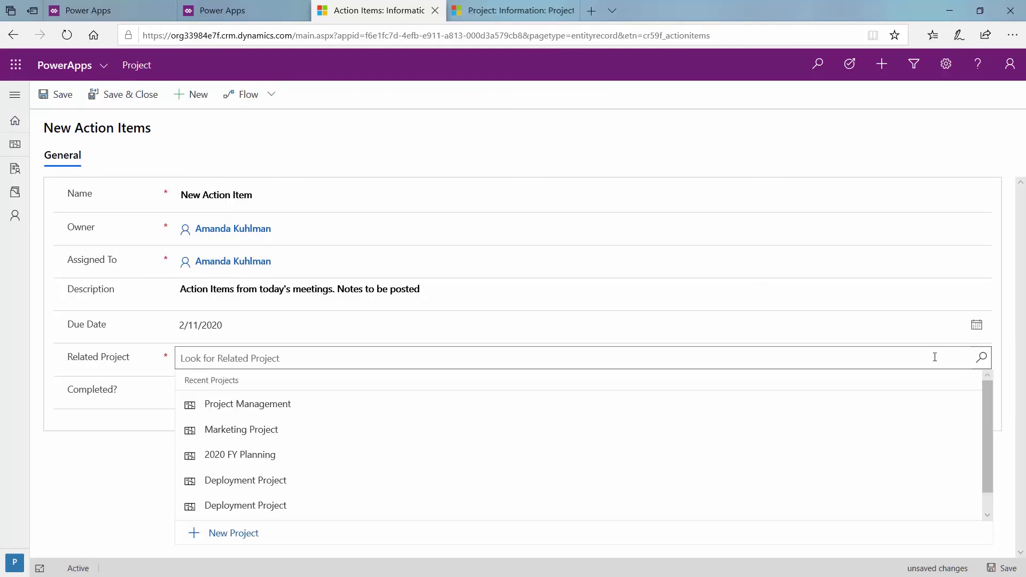
text(project)
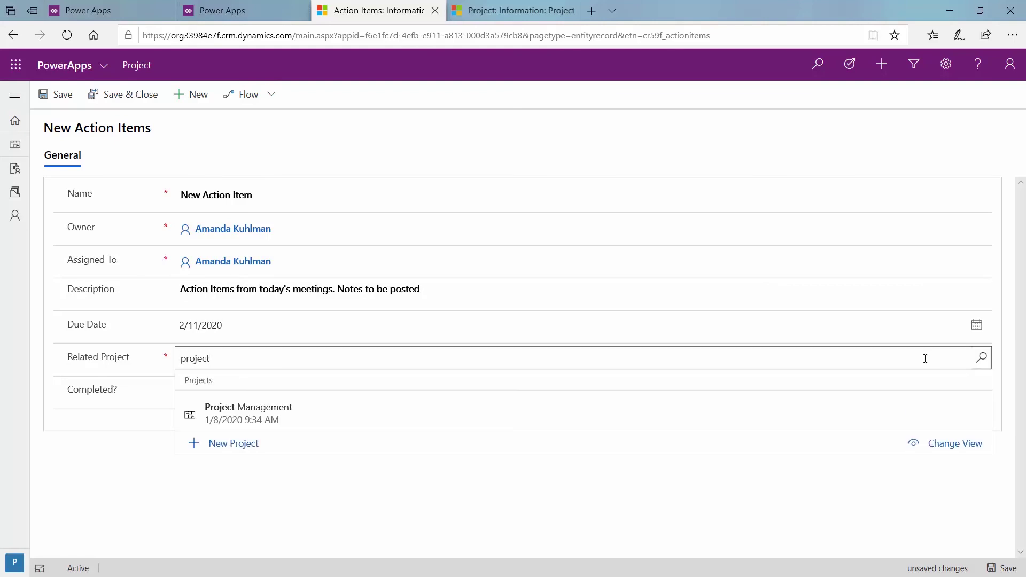
click(217, 409)
click(219, 392)
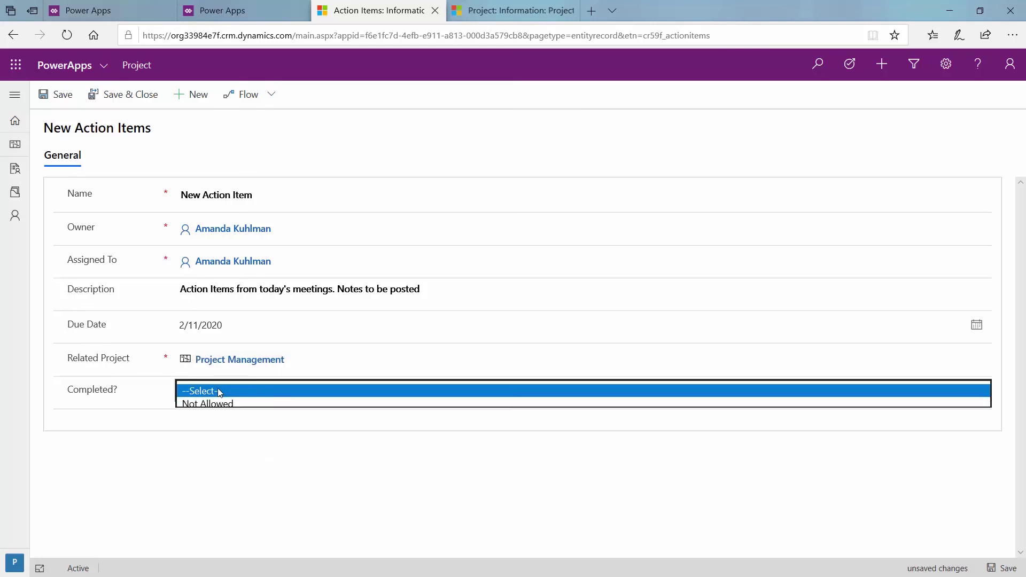
click(273, 402)
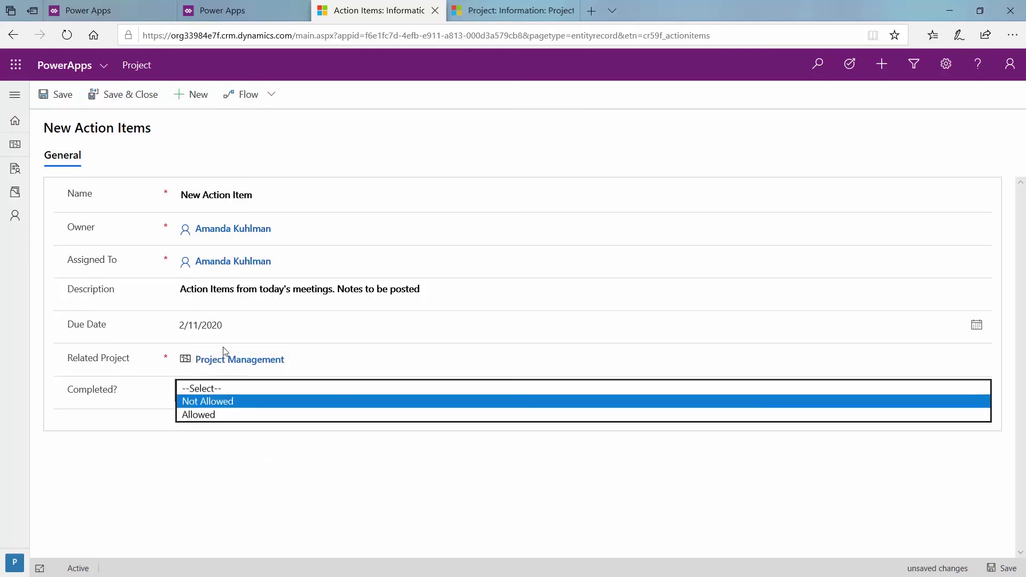
click(122, 99)
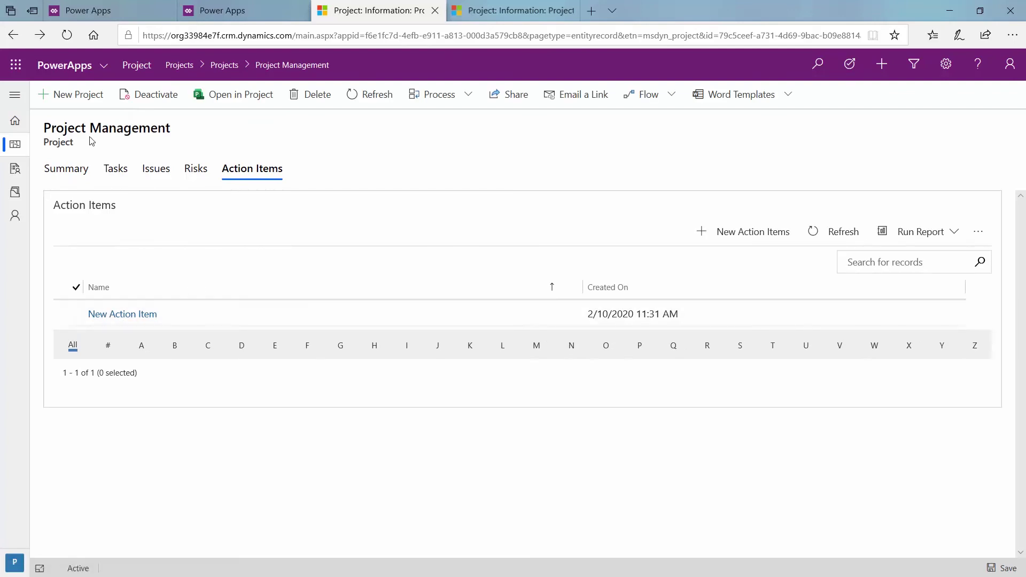
Step: Check the rollup fields on the Project Management project's Summary tab
click(75, 172)
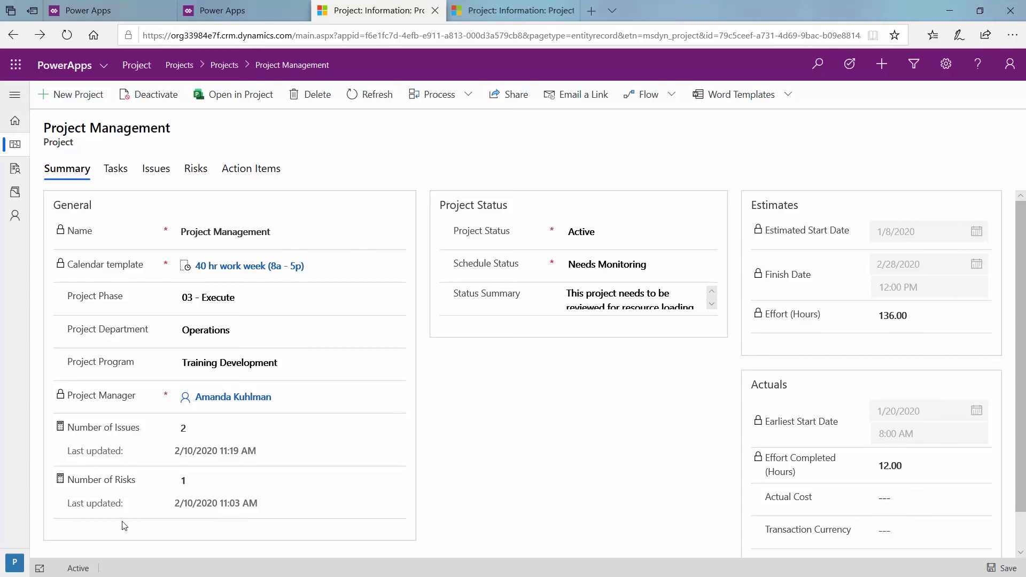
Step: Check the project's Action Items tab and return to its Summary
click(239, 170)
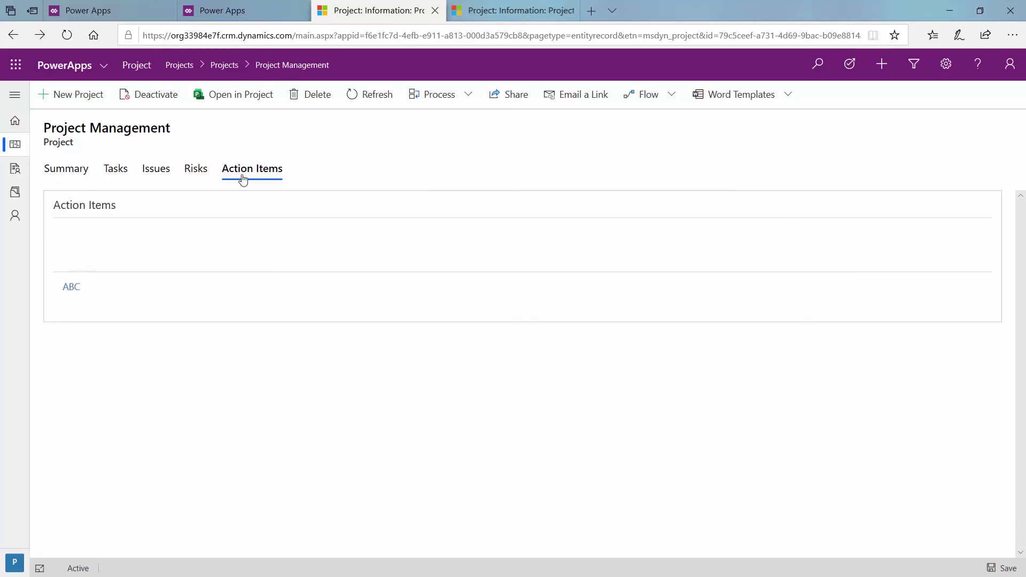
click(81, 170)
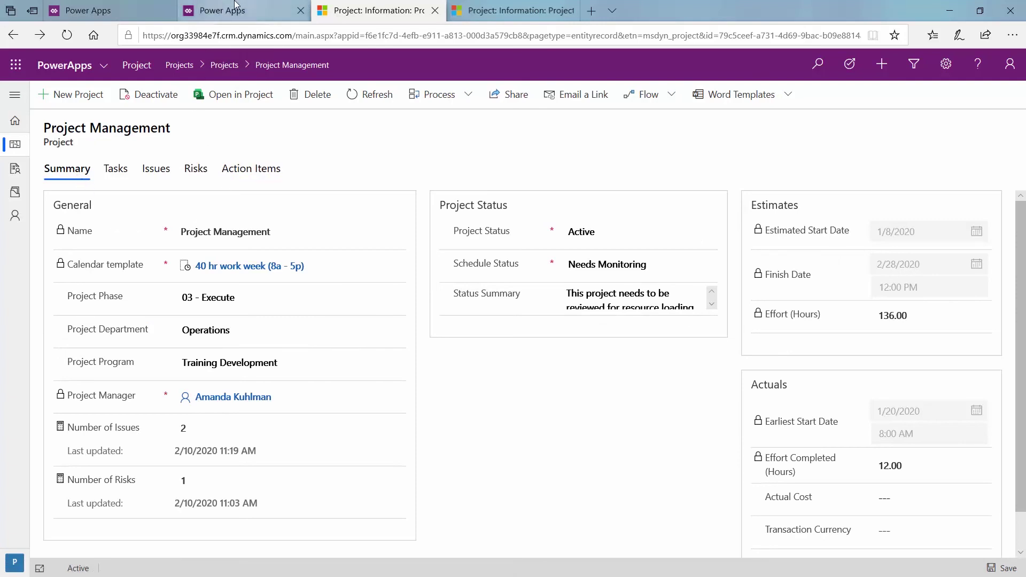
Step: Switch to the Power Apps maker portal, list all entities and open the Project entity
click(241, 15)
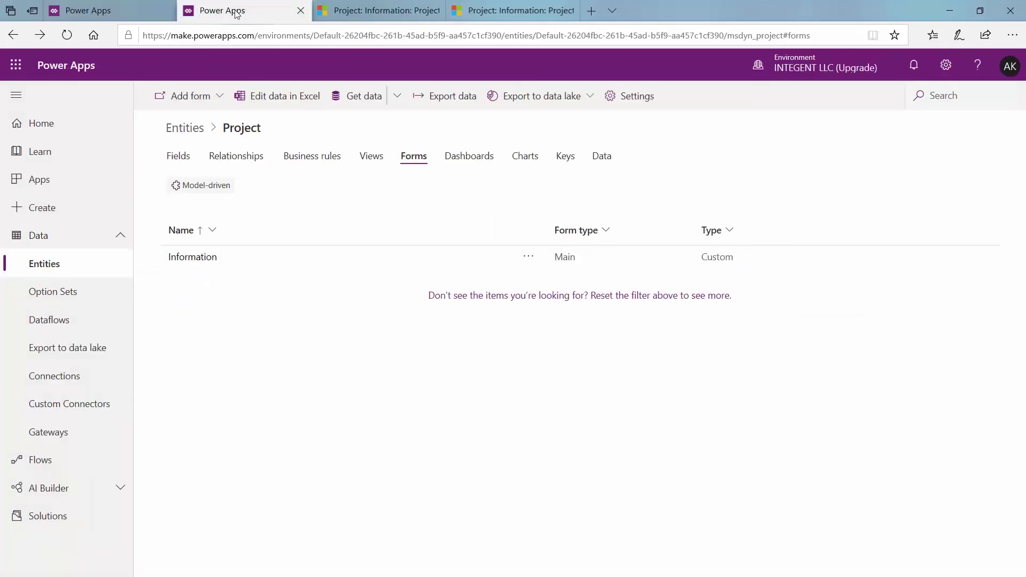
click(39, 266)
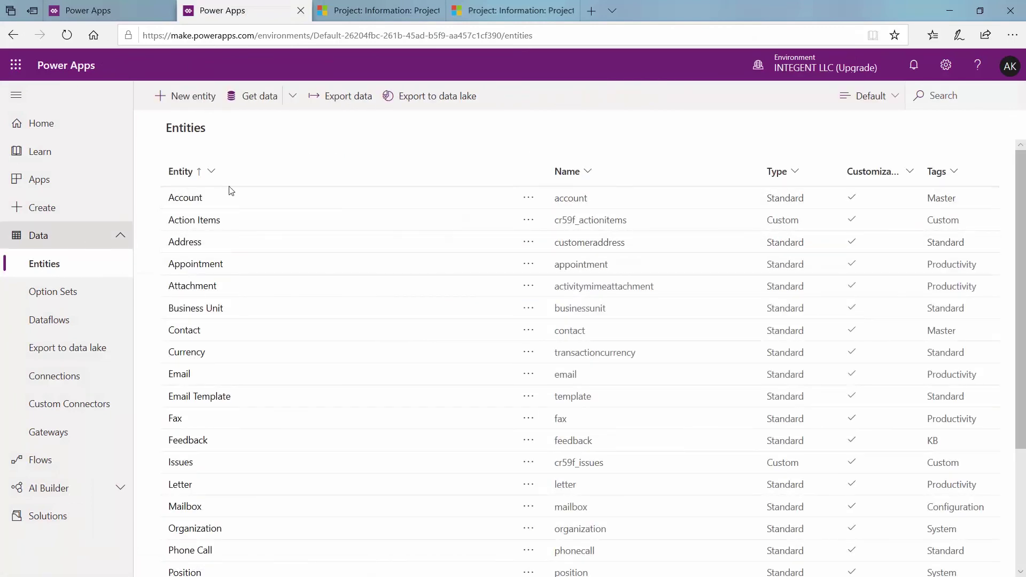
scroll(259, 371, down, 1)
scroll(807, 188, up, 1)
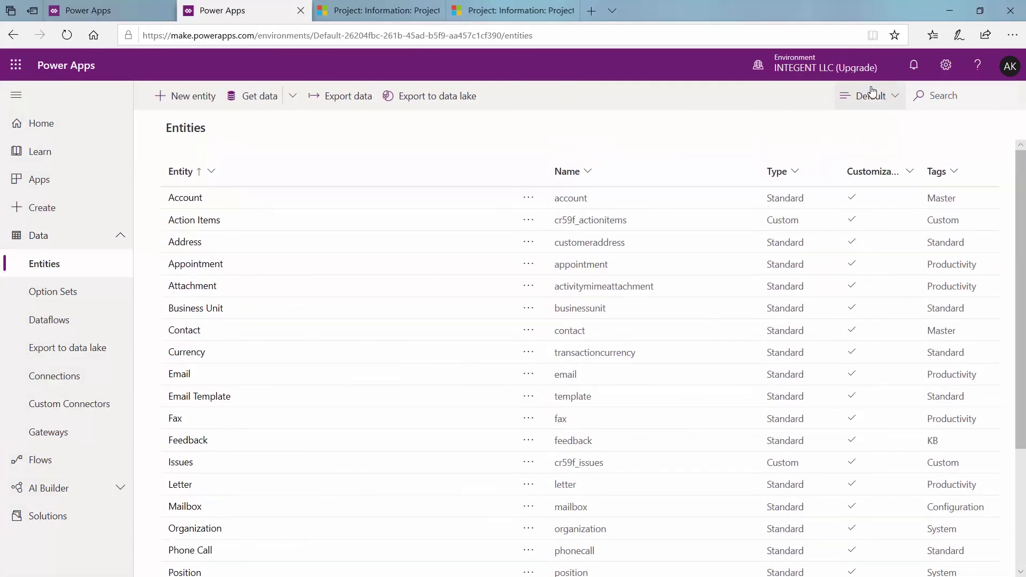
click(868, 96)
click(875, 170)
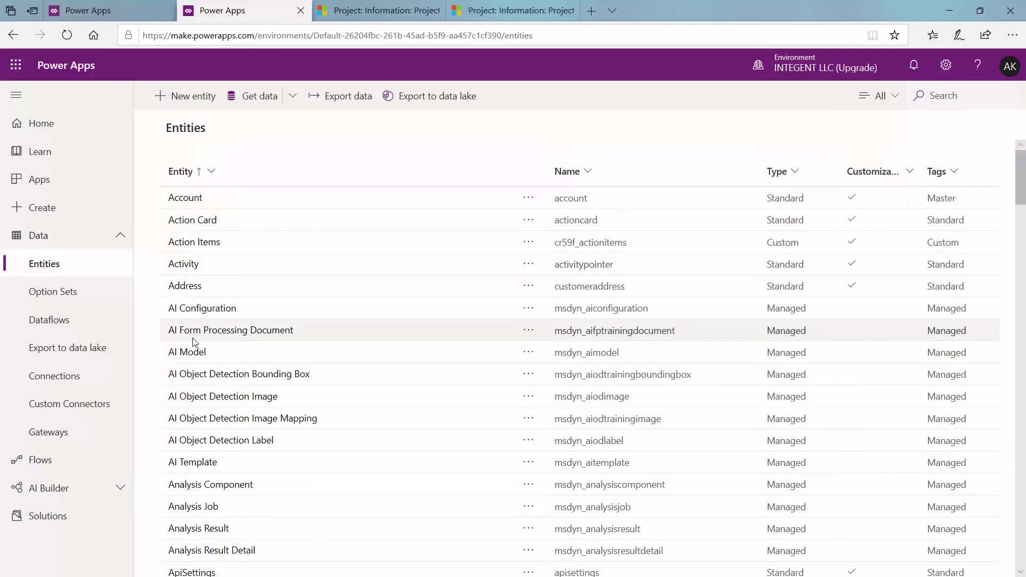
scroll(251, 372, down, 10)
scroll(278, 401, down, 10)
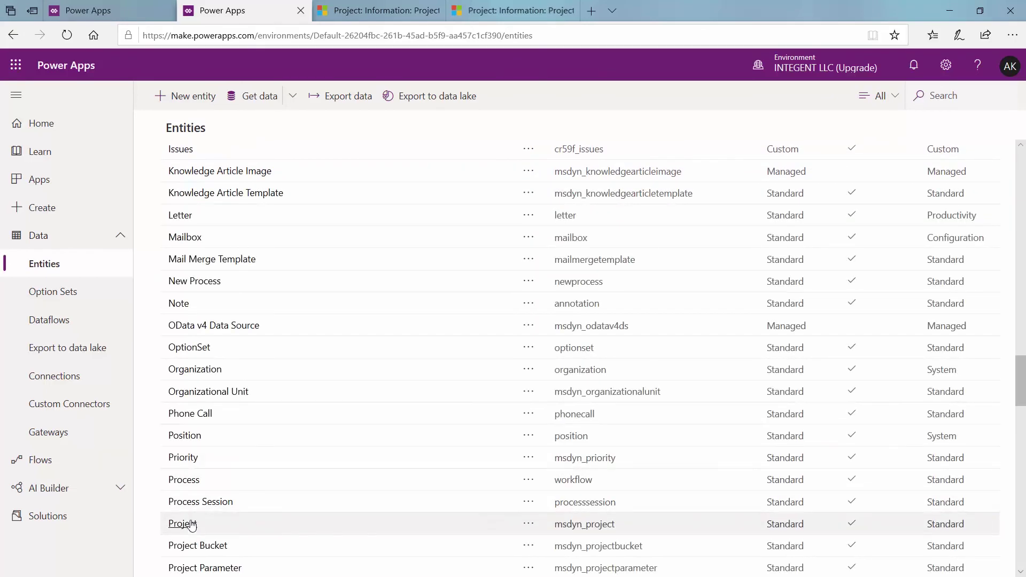
click(183, 524)
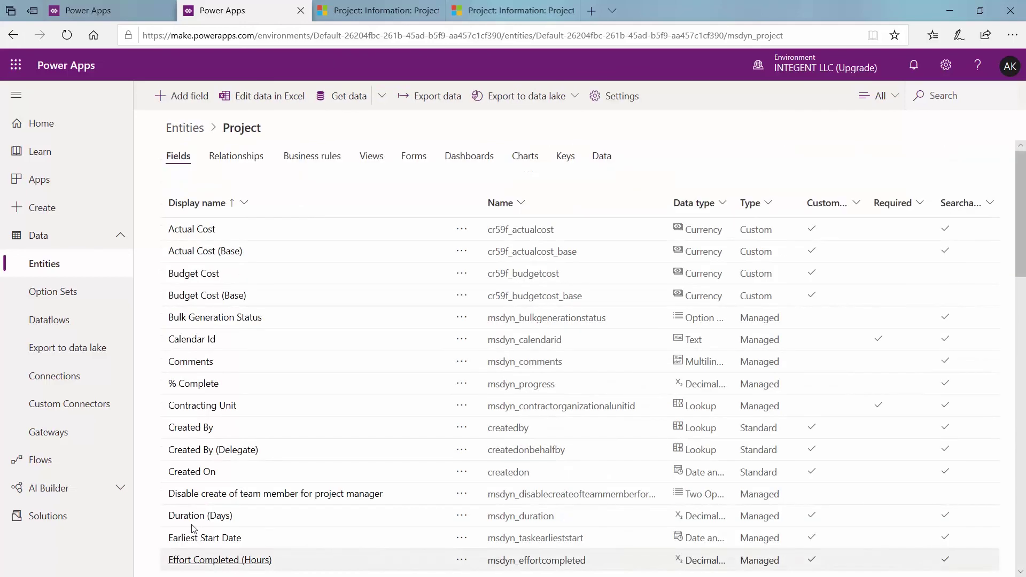
Step: Add the Number of Action Items field below Number of Risks on the Project entity's Information form and publish the form
scroll(237, 460, up, 10)
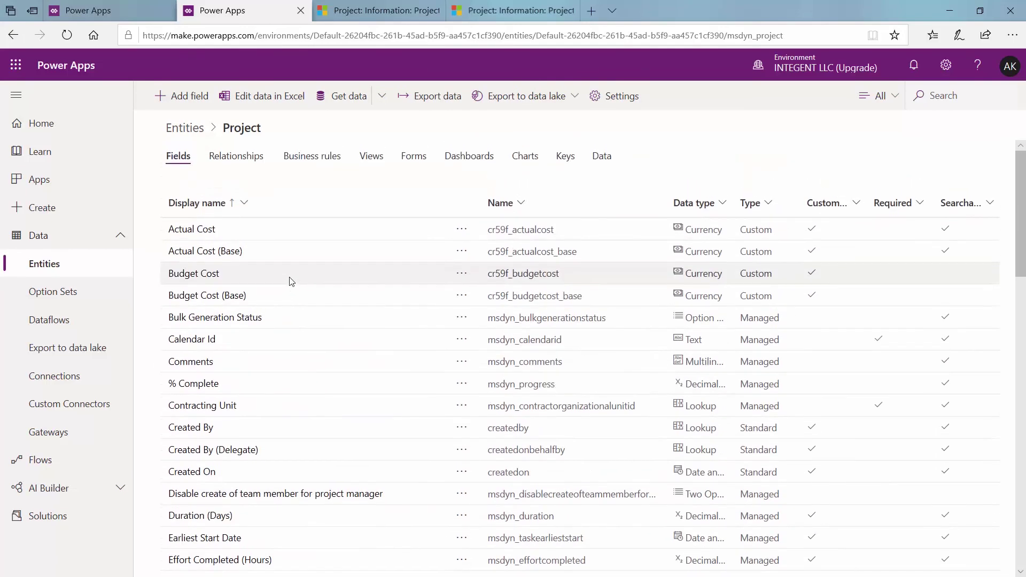
click(413, 156)
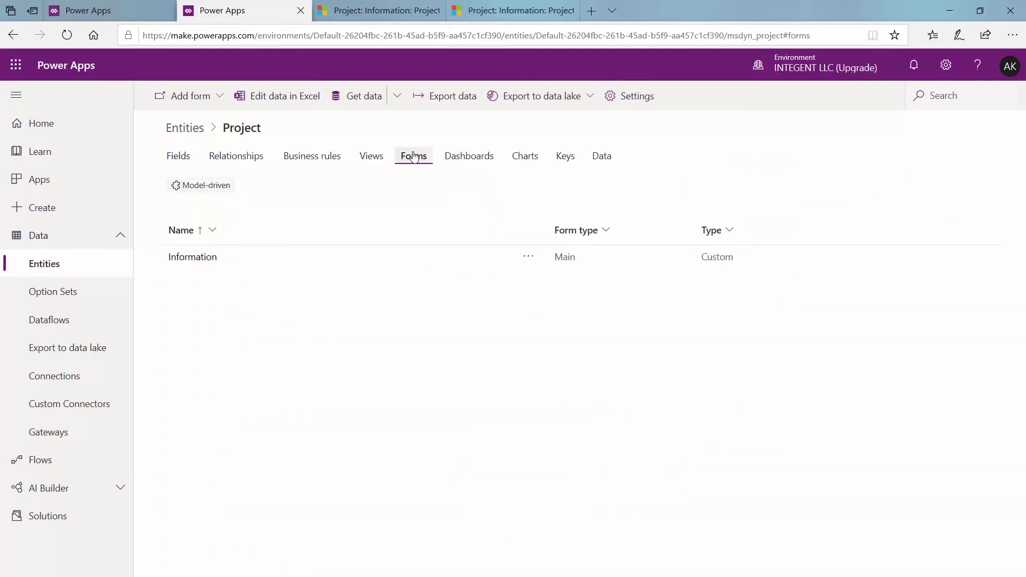
click(193, 258)
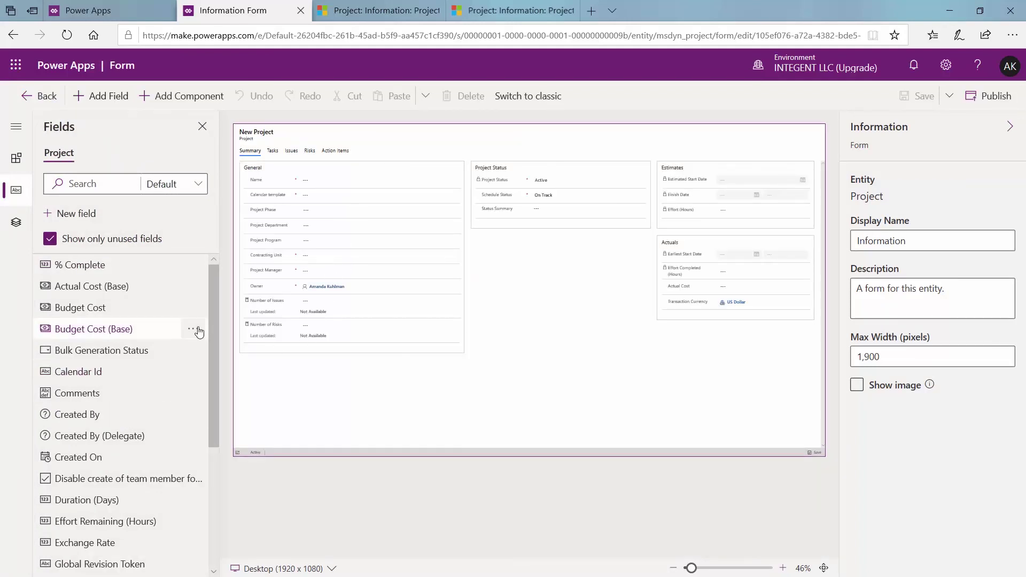
drag(214, 288, 226, 401)
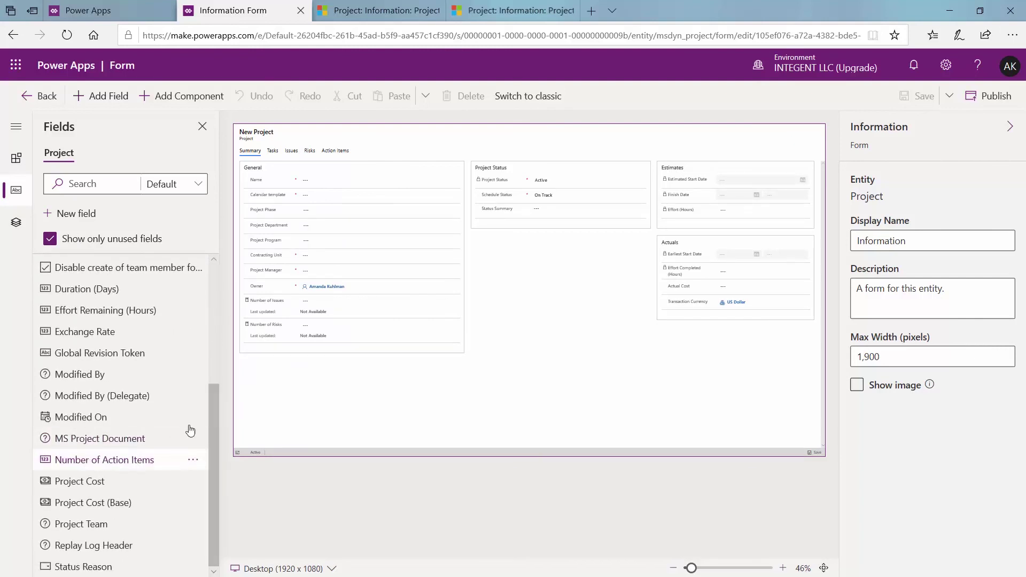
drag(190, 430, 312, 347)
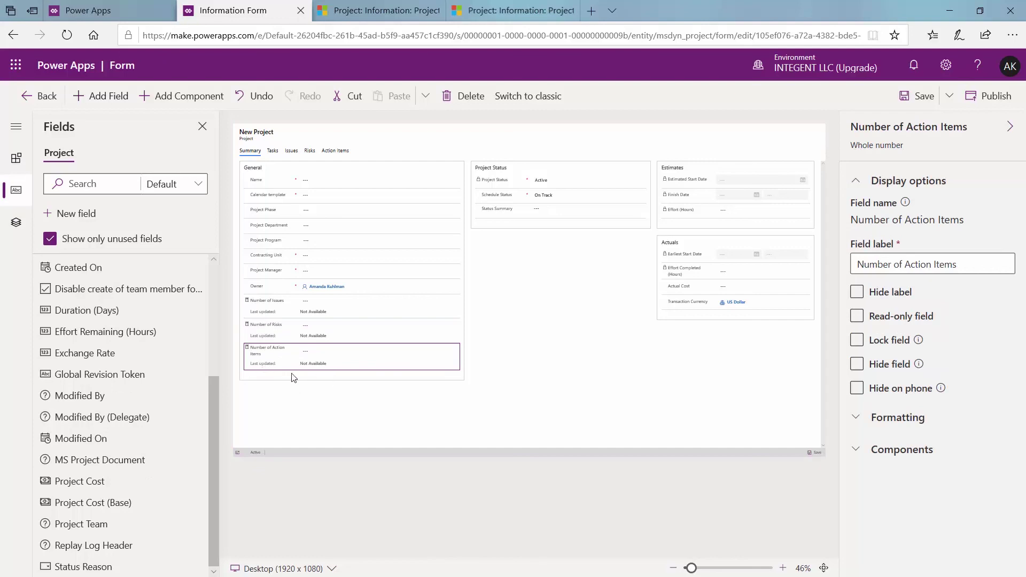
click(978, 96)
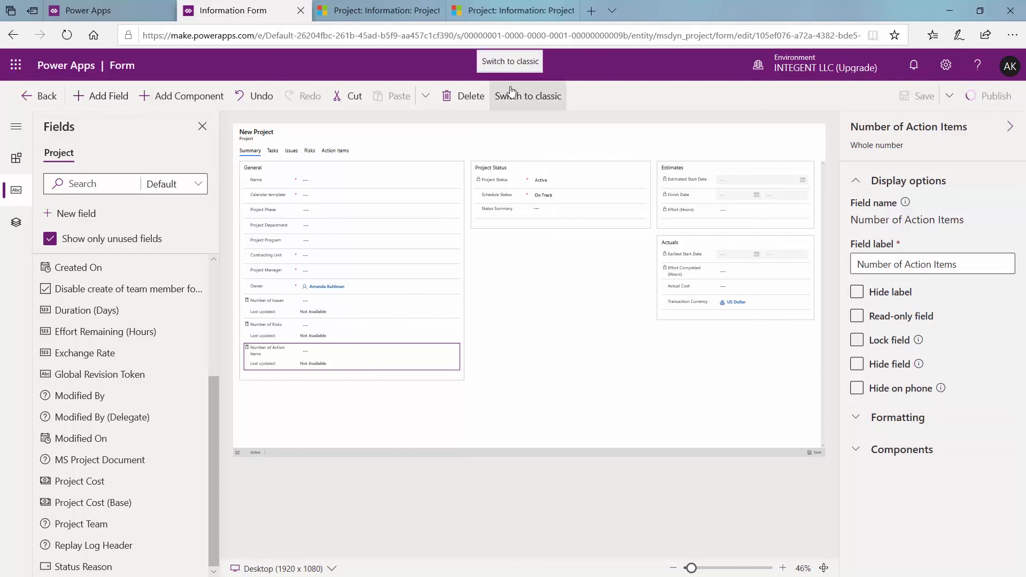
Step: Leave the form editor, launch the Project app from the Power Apps home page and open the Project Management project
click(26, 97)
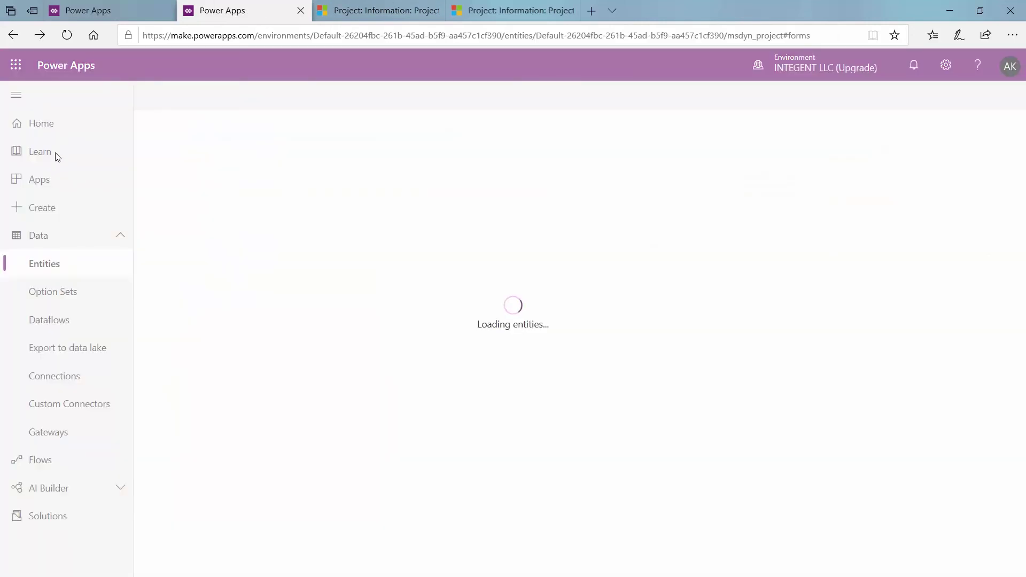
click(56, 123)
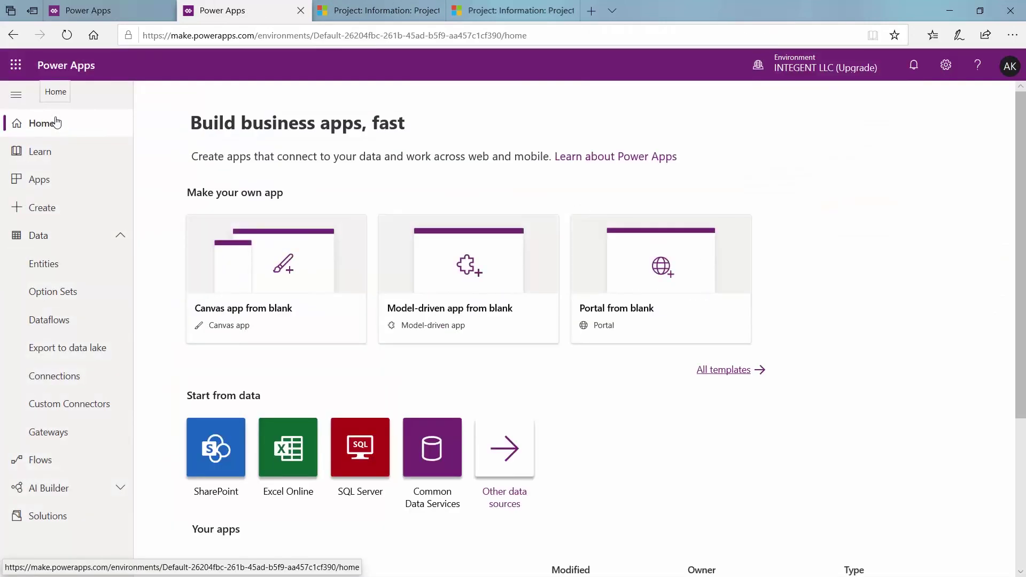
scroll(257, 371, down, 2)
click(275, 491)
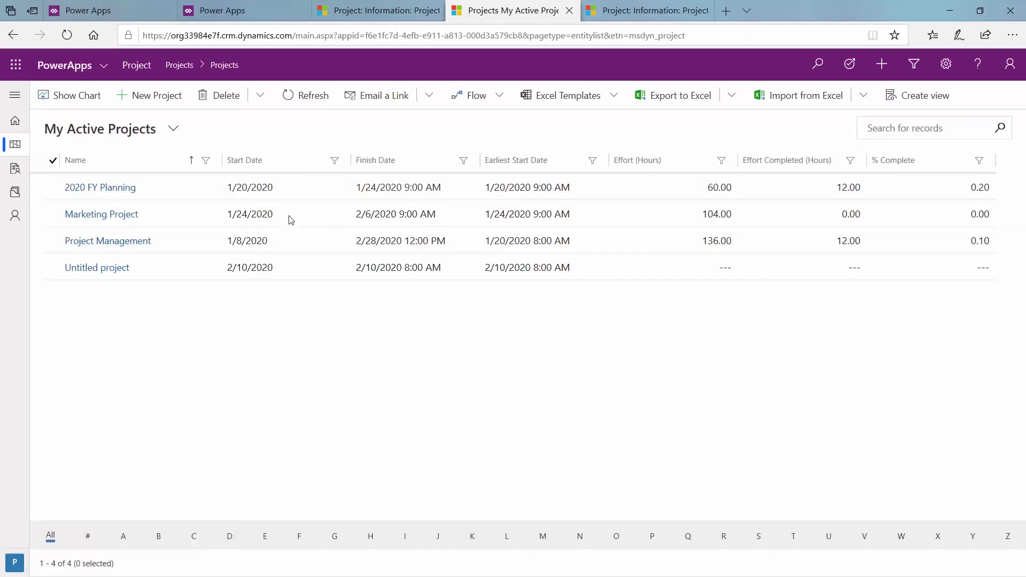
click(110, 244)
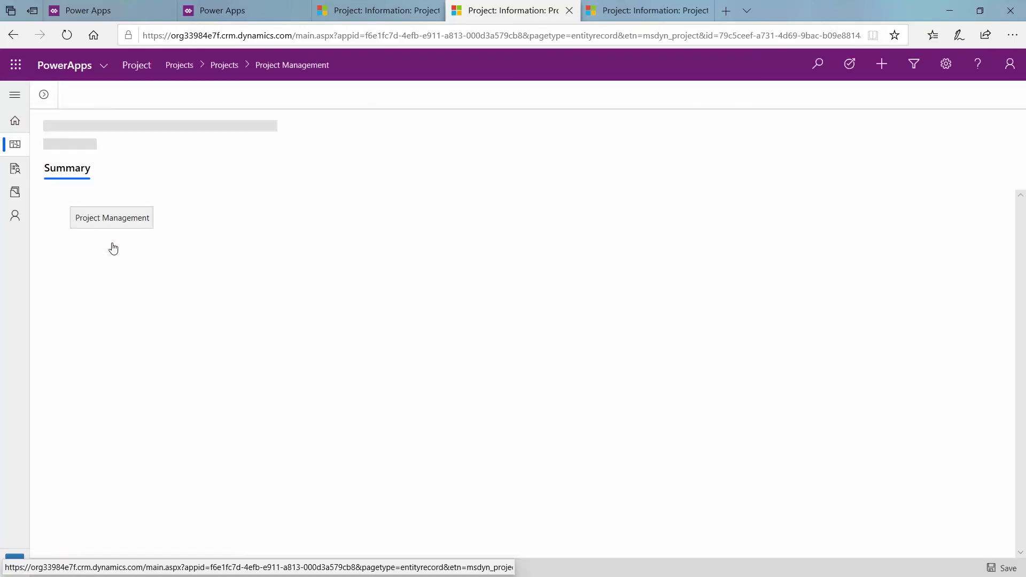
Step: Recalculate the Number of Action Items rollup on the project's Summary tab
scroll(515, 416, down, 2)
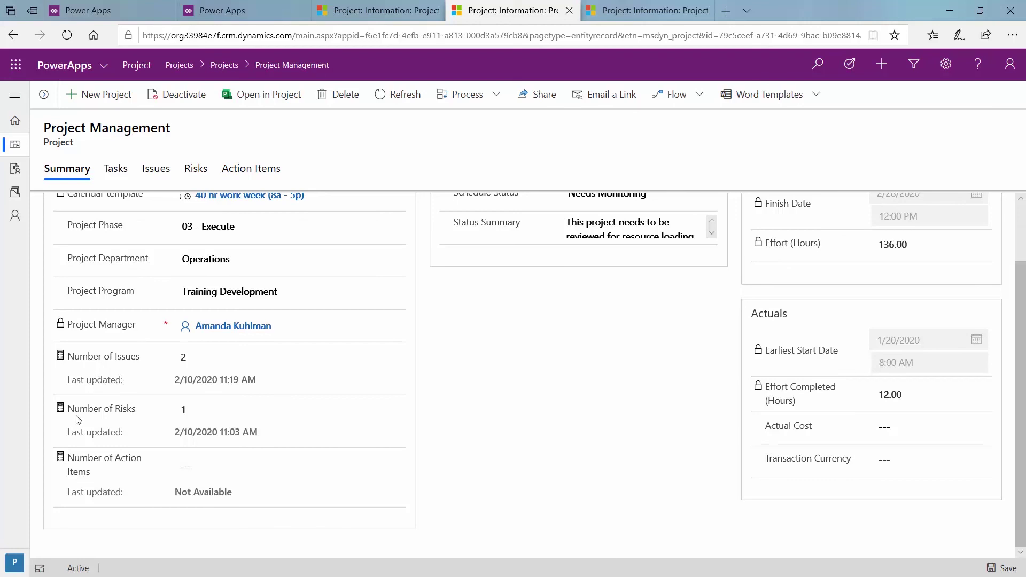
click(60, 459)
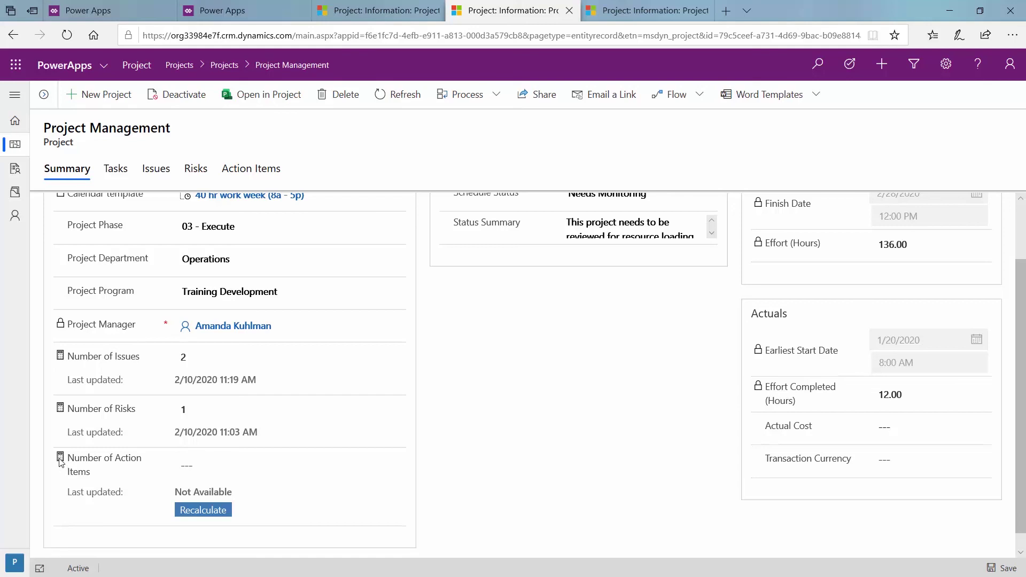
click(203, 515)
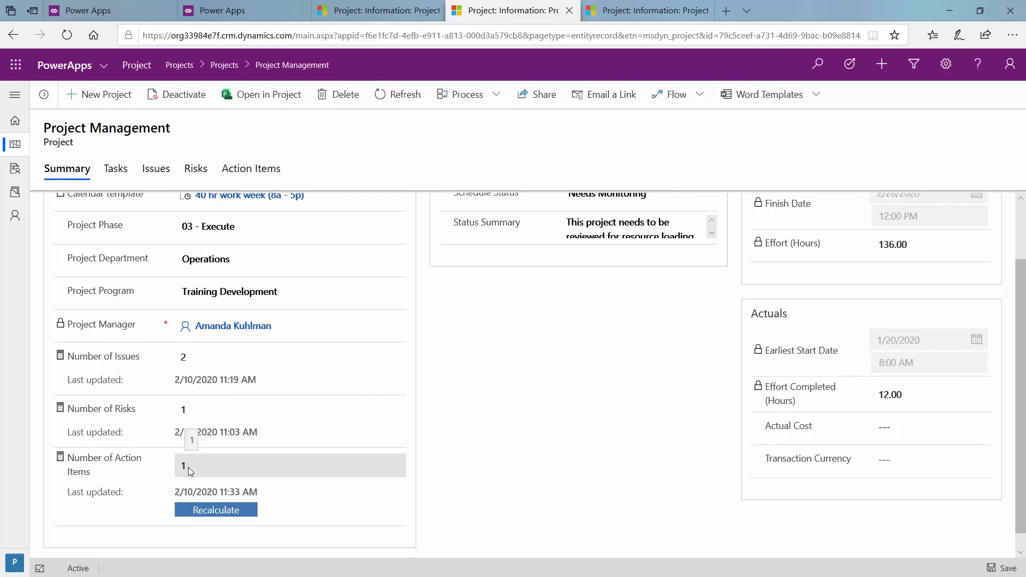
Step: From the project's Action Items tab, open a blank action item, inspect its Related Project field and go back without saving
click(259, 170)
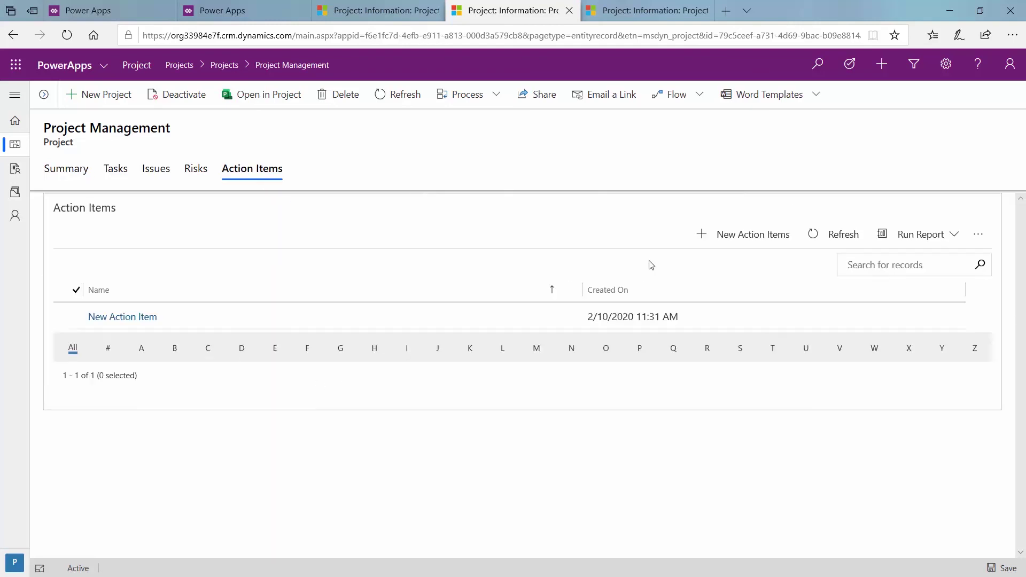
click(703, 233)
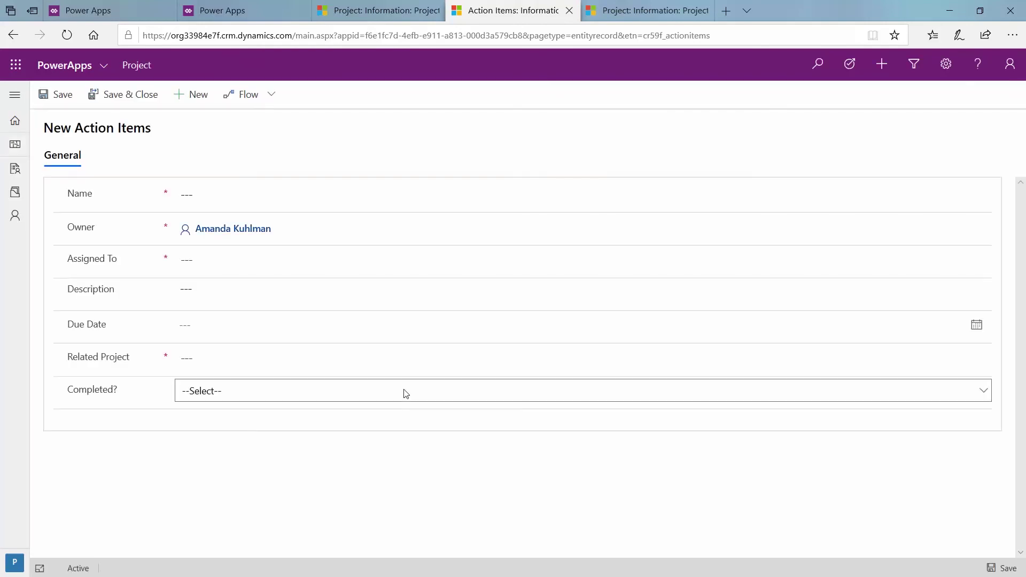
click(218, 359)
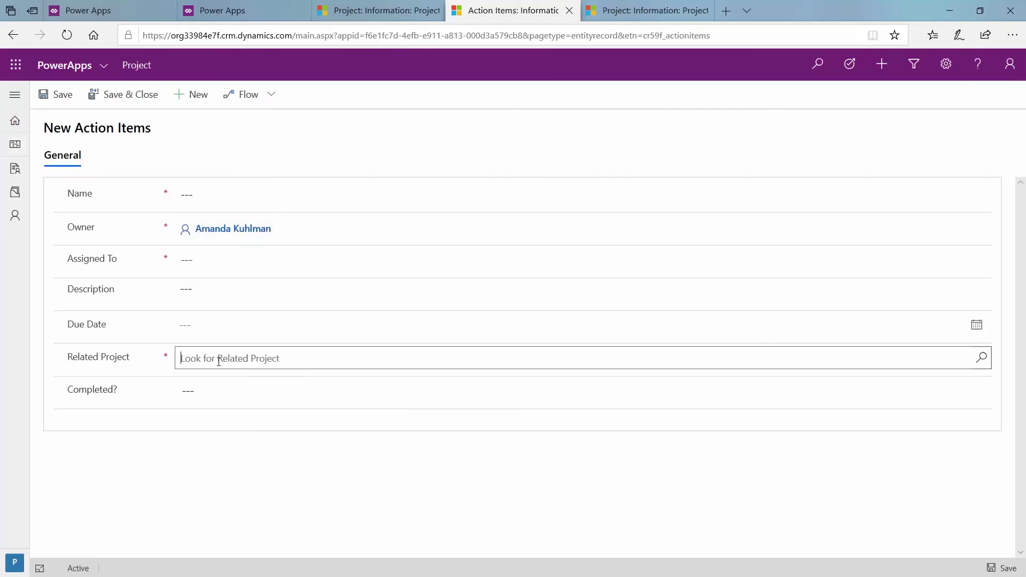
click(349, 136)
key(alt+Left)
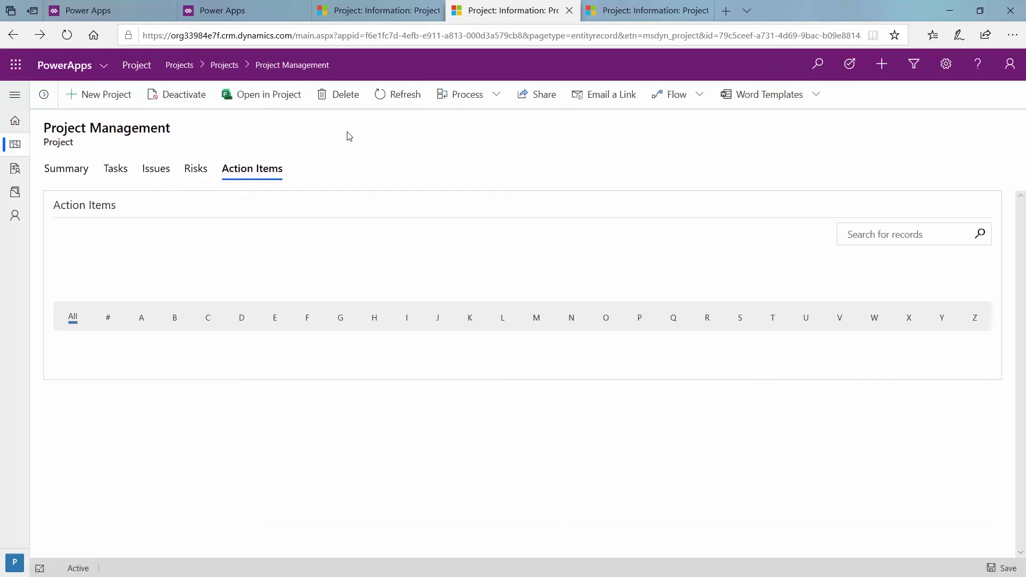